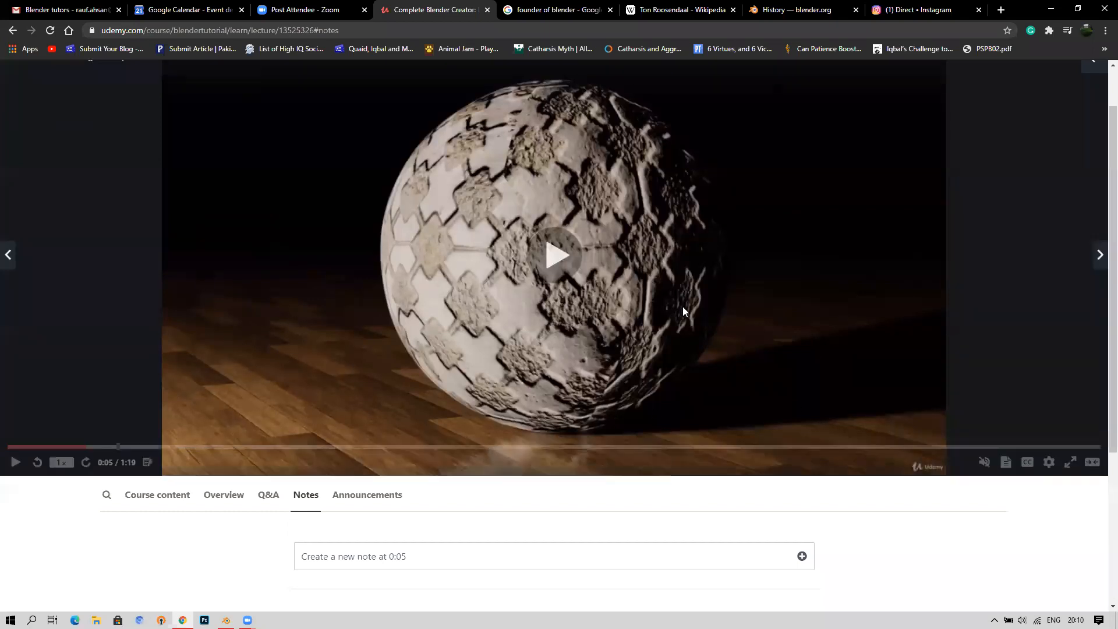
Play the Basic Modelling Concepts lecture video, skip ahead to about 0:06 and pause on the textured sphere.
left_click(558, 249)
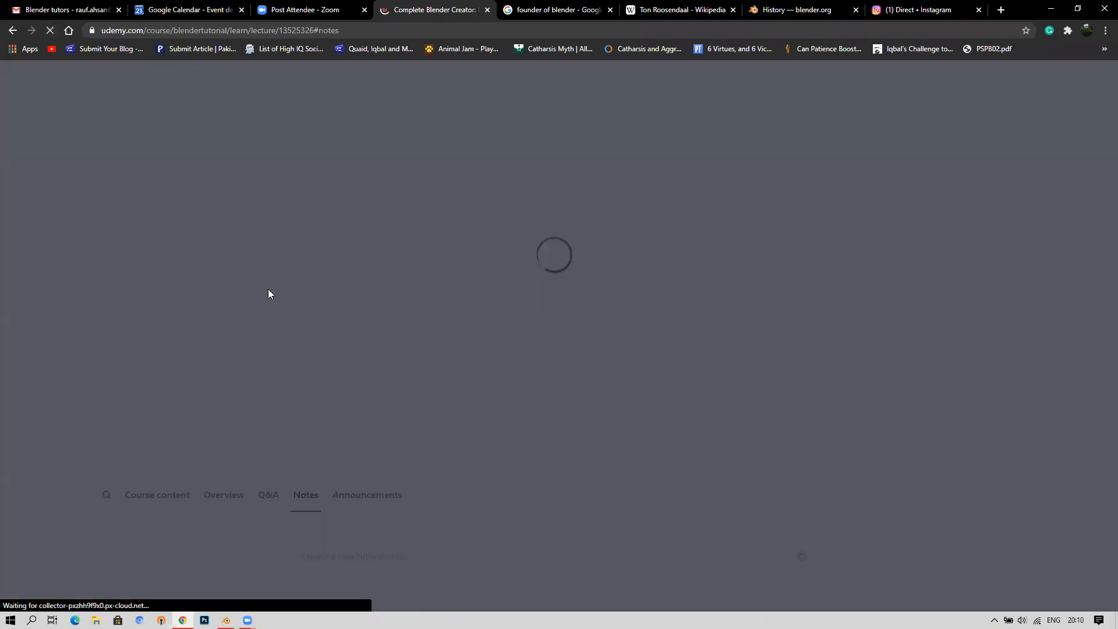
left_click(709, 138)
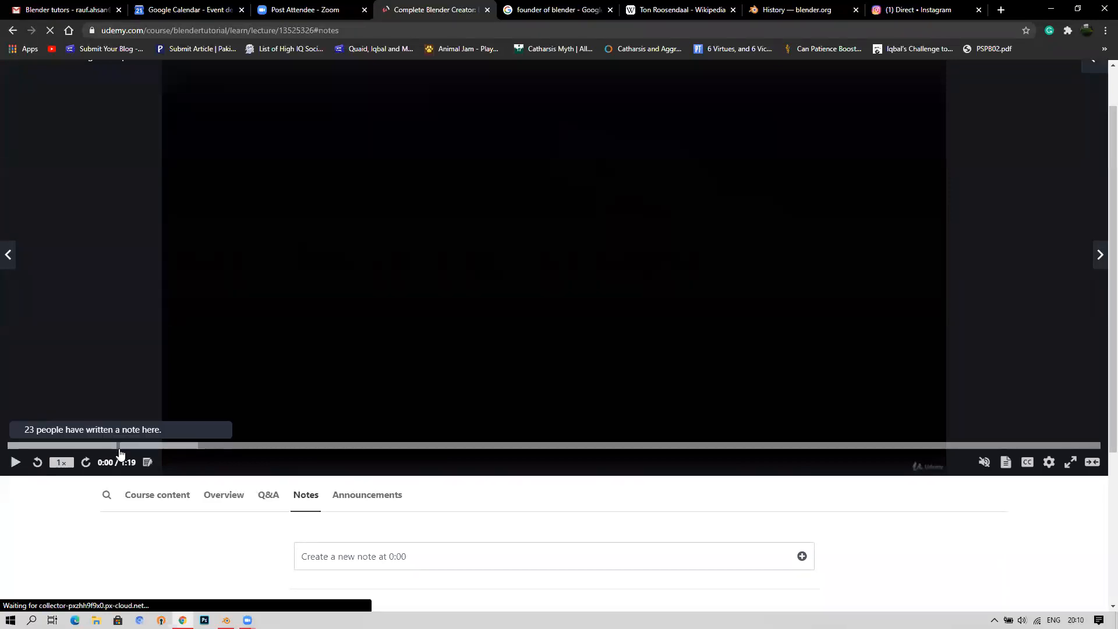
left_click(565, 254)
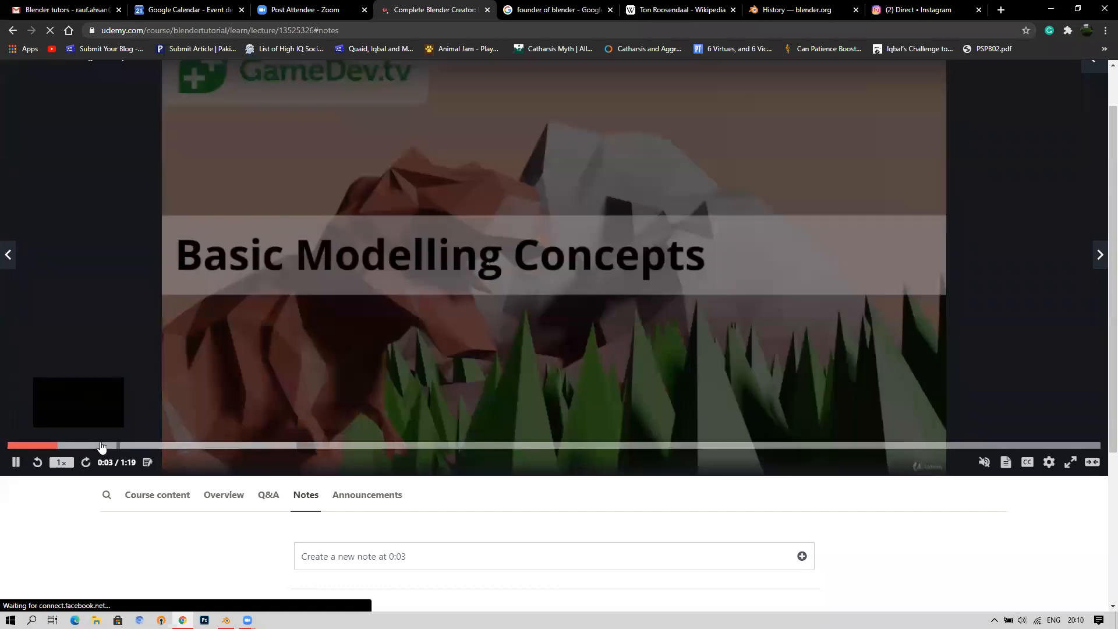
left_click(101, 446)
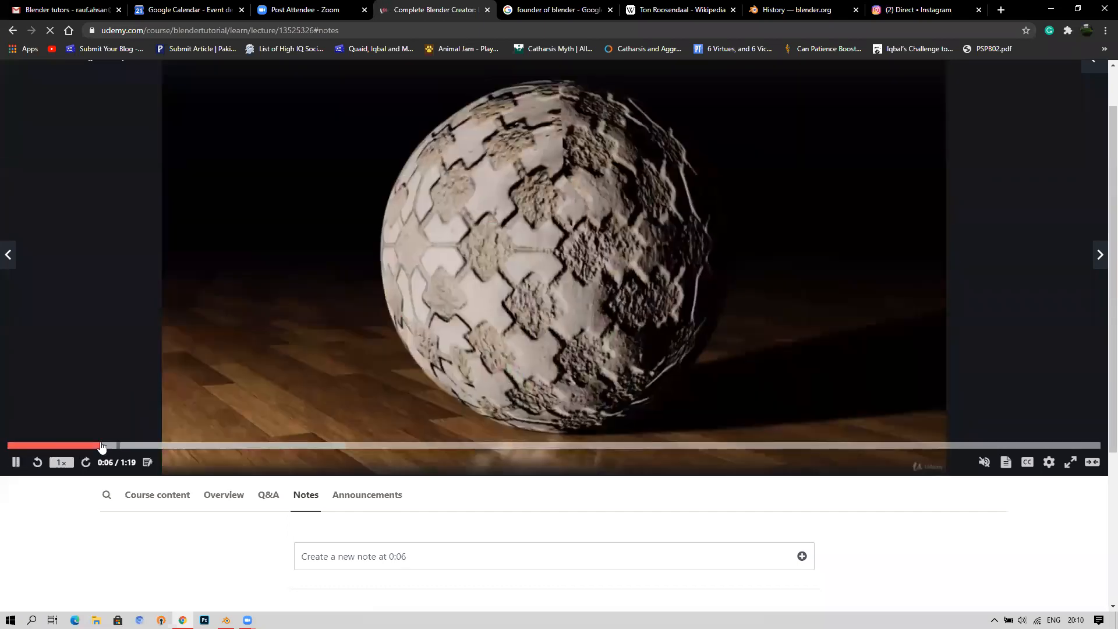
left_click(16, 464)
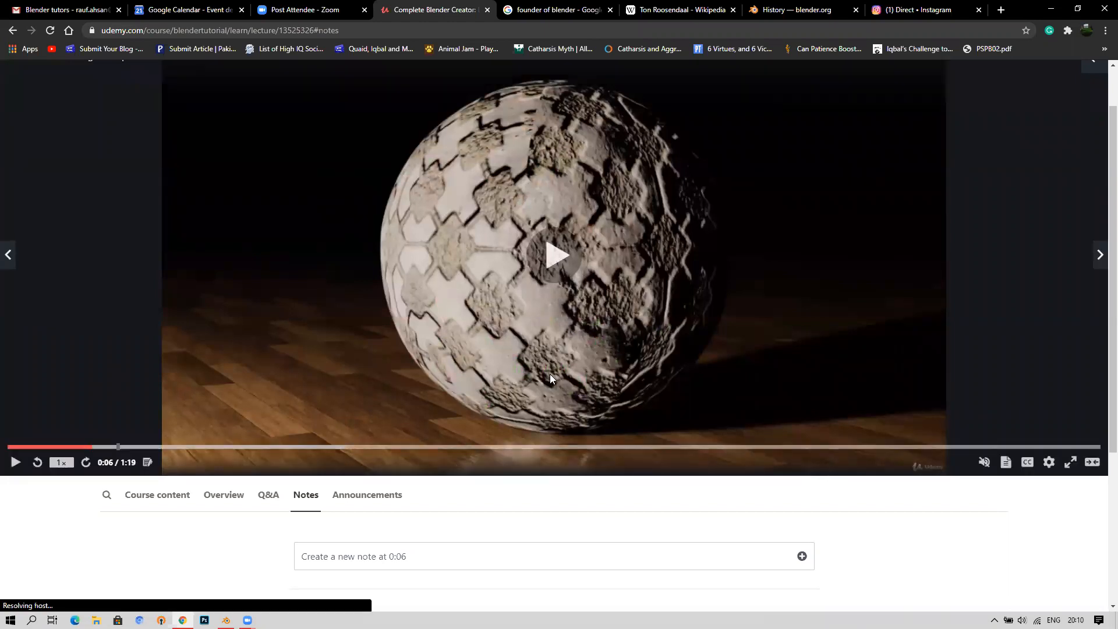
Play the lecture in short stretches, pausing on the three vertices, the connecting edges and the filled triangle face.
left_click(16, 463)
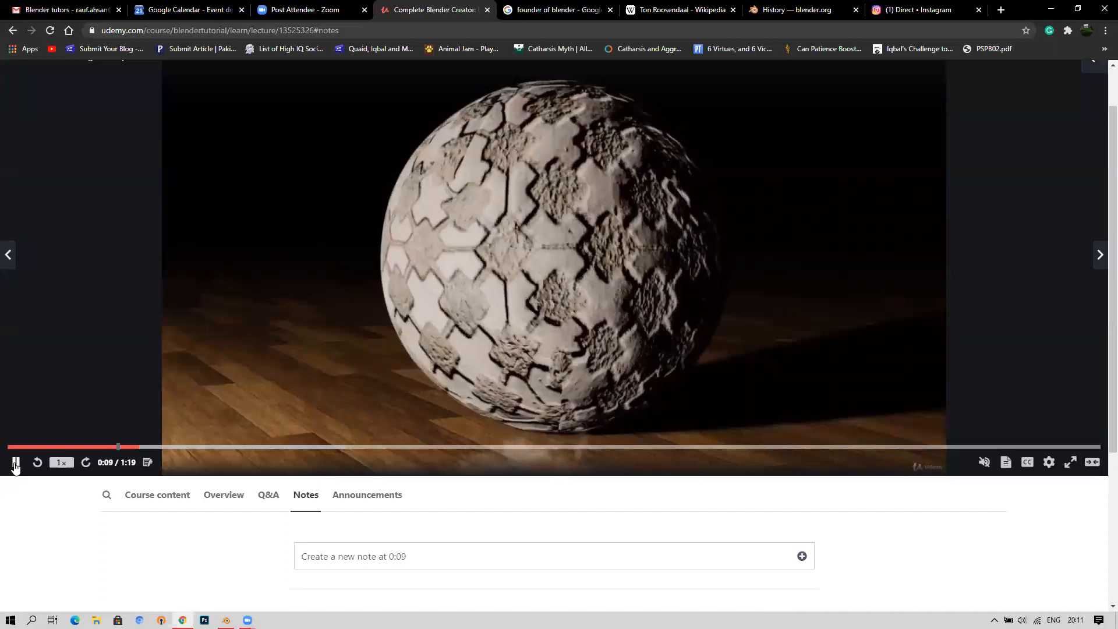
left_click(15, 464)
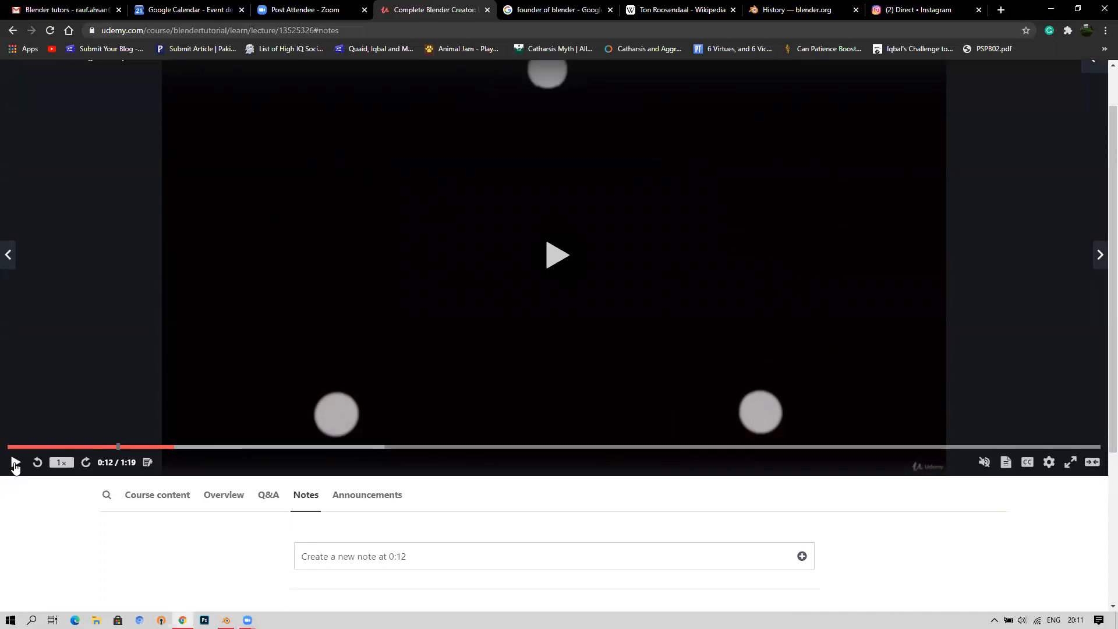
left_click(15, 465)
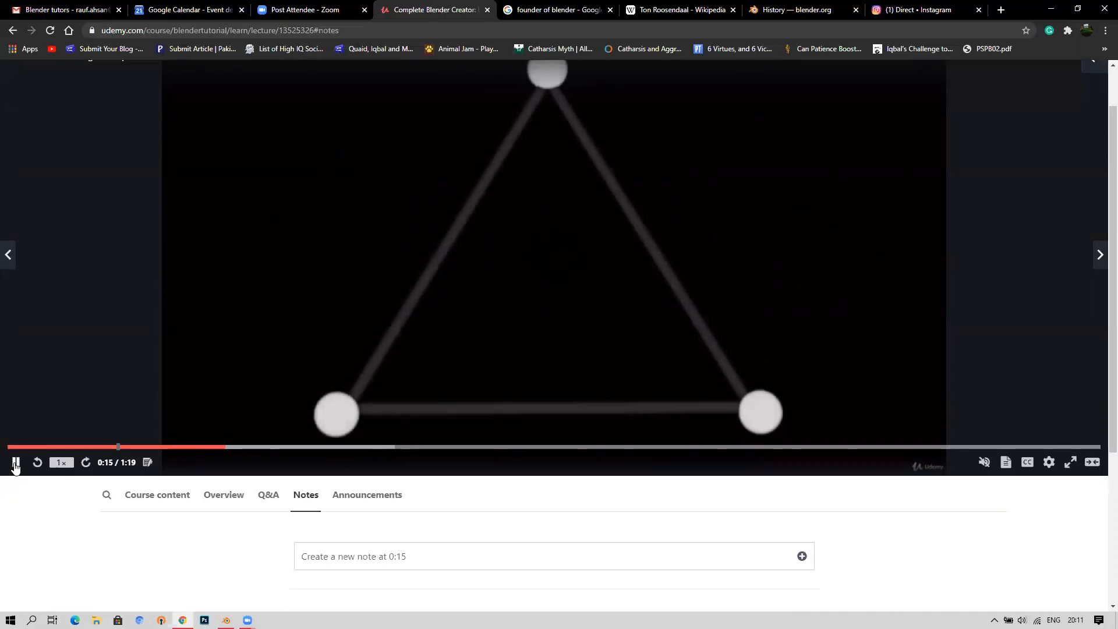
left_click(15, 464)
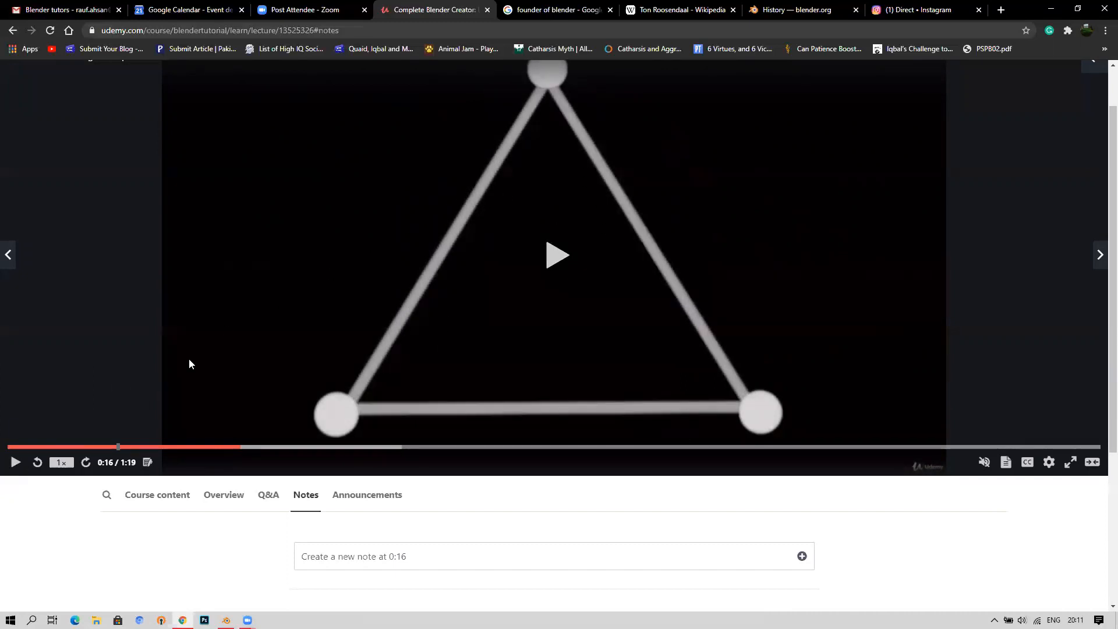
left_click(16, 463)
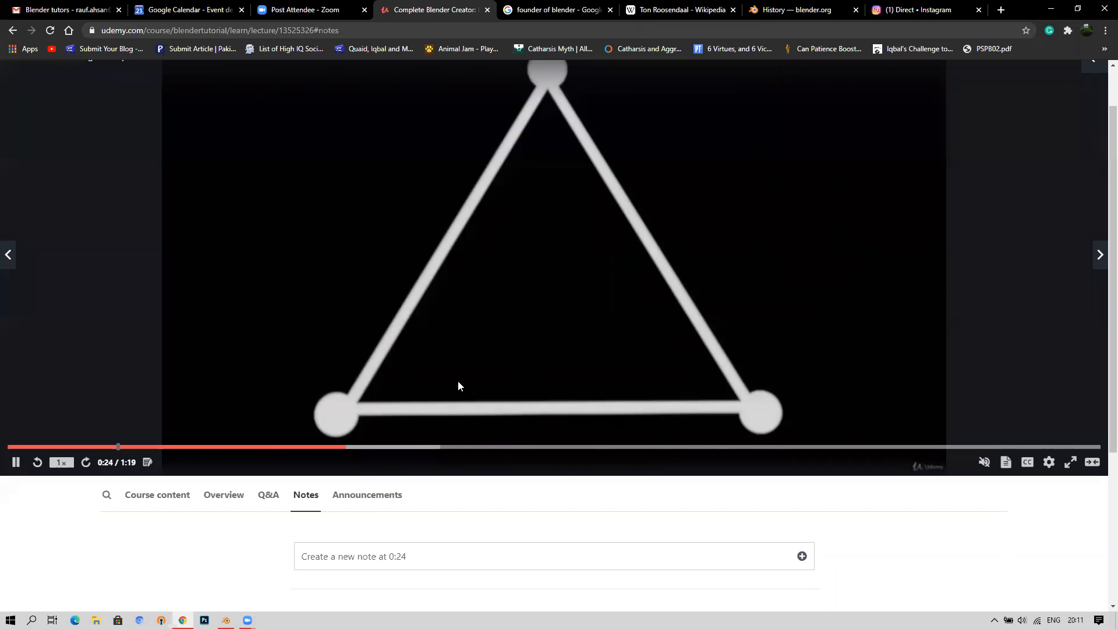
left_click(14, 462)
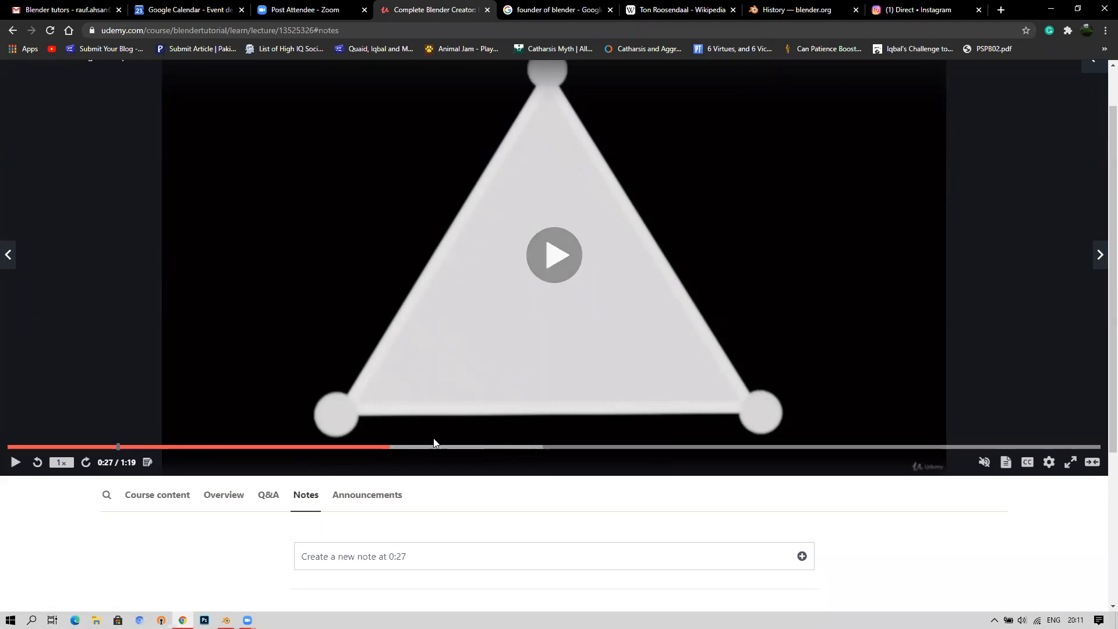
Play on through the lecture, pausing on the green sphere at 0:58 and the textured sphere at 1:12.
left_click(562, 265)
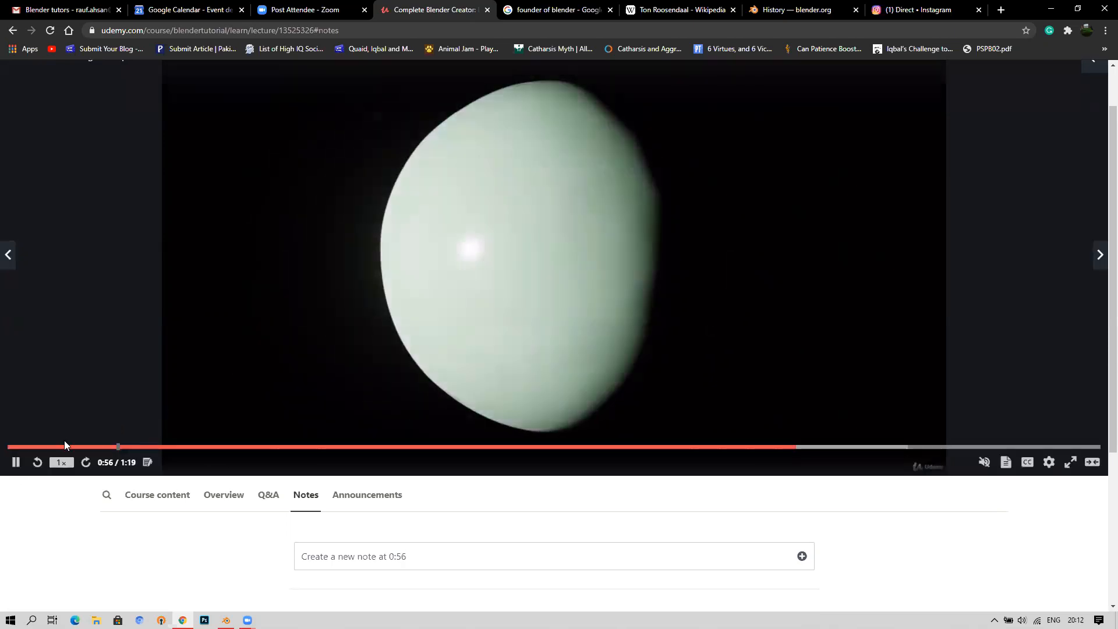
left_click(16, 462)
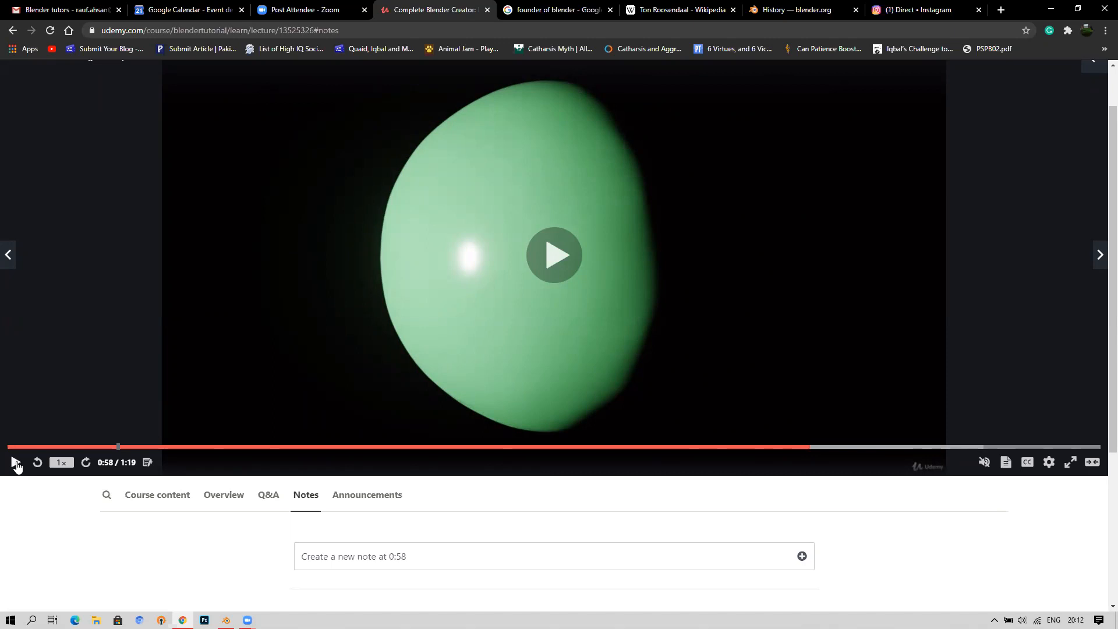
left_click(15, 462)
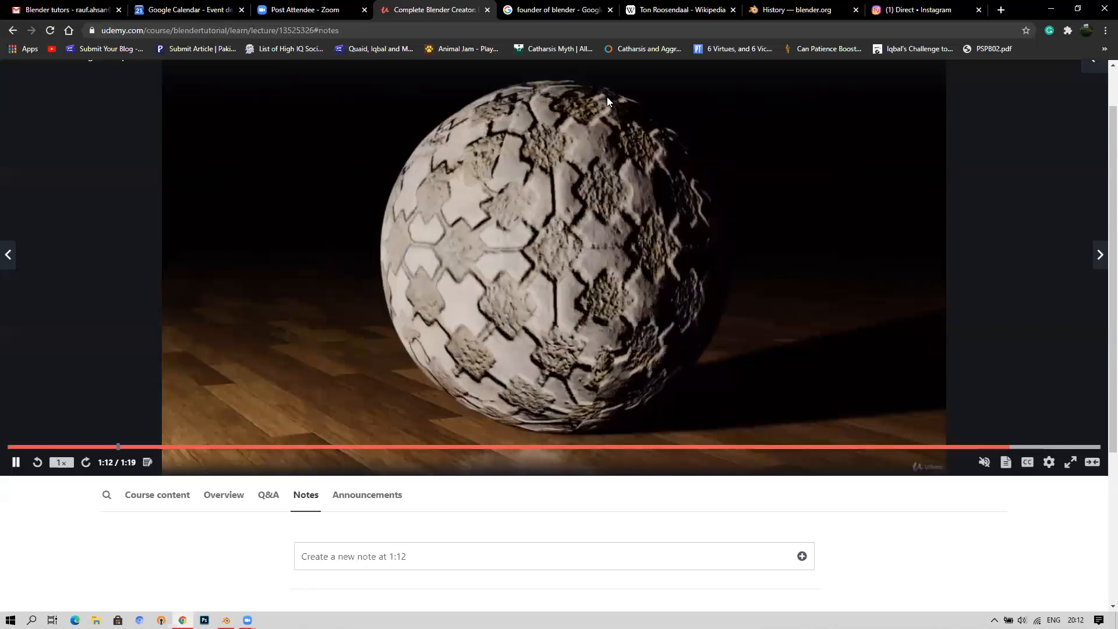
left_click(654, 346)
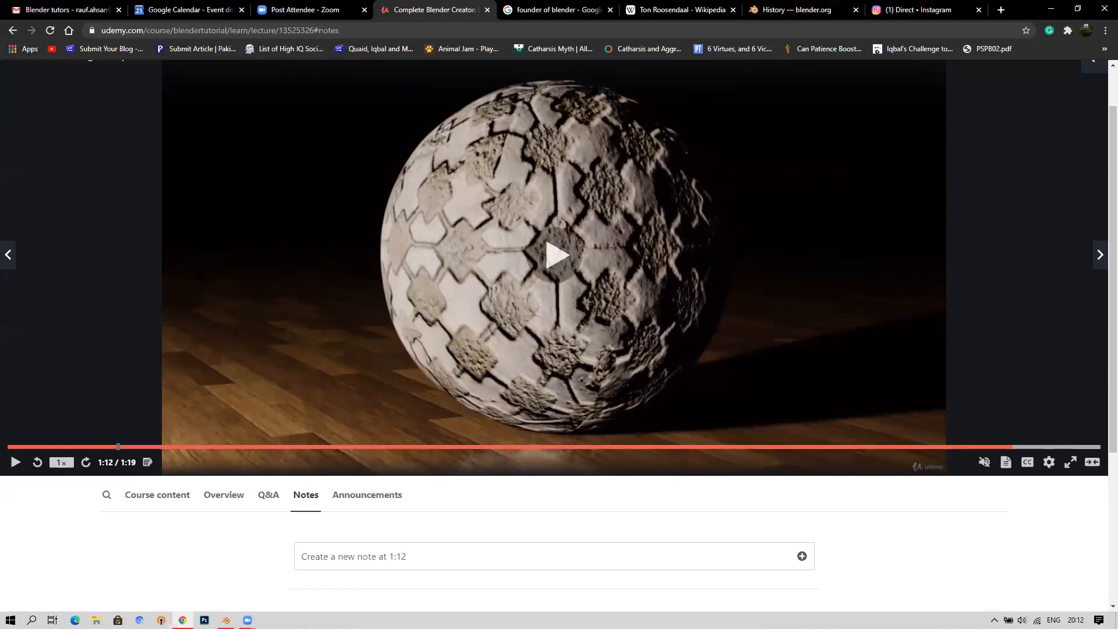
Switch to Blender, enter Edit Mode on the default cube and select several of its corner vertices one at a time.
left_click(226, 620)
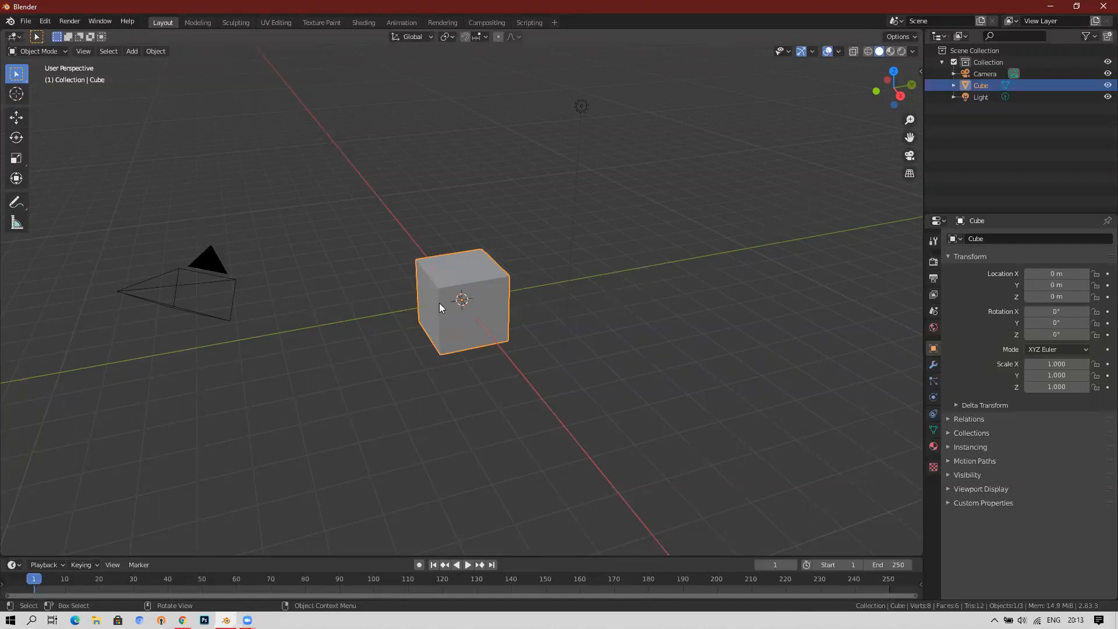
key("Tab")
middle_click_drag(540, 332, 512, 281)
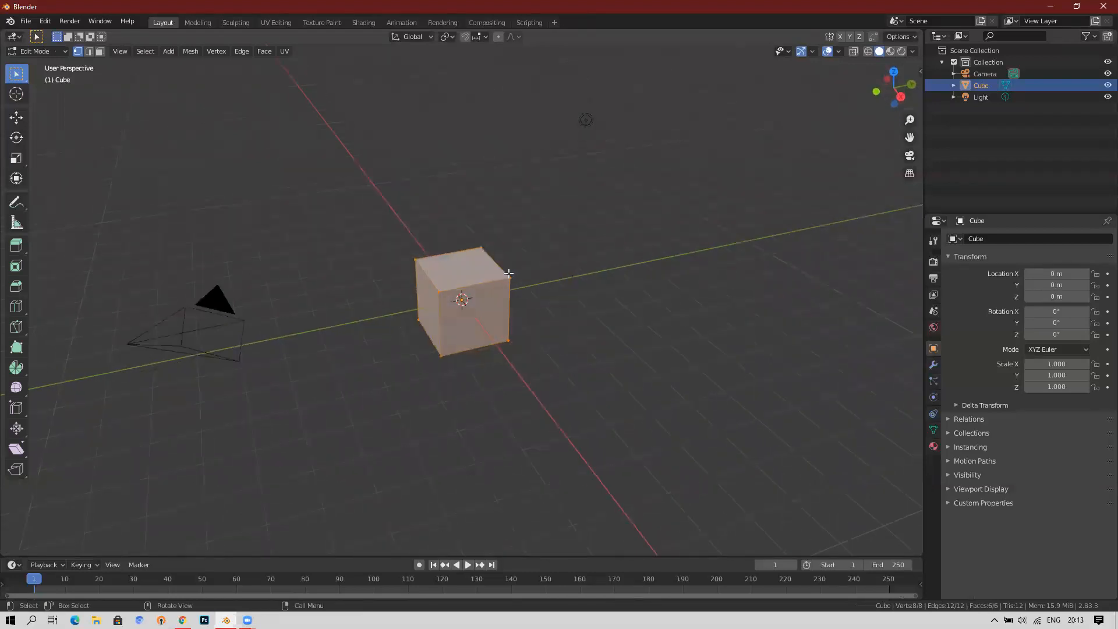
left_click(508, 274)
left_click(438, 294)
left_click(484, 252)
left_click(509, 340)
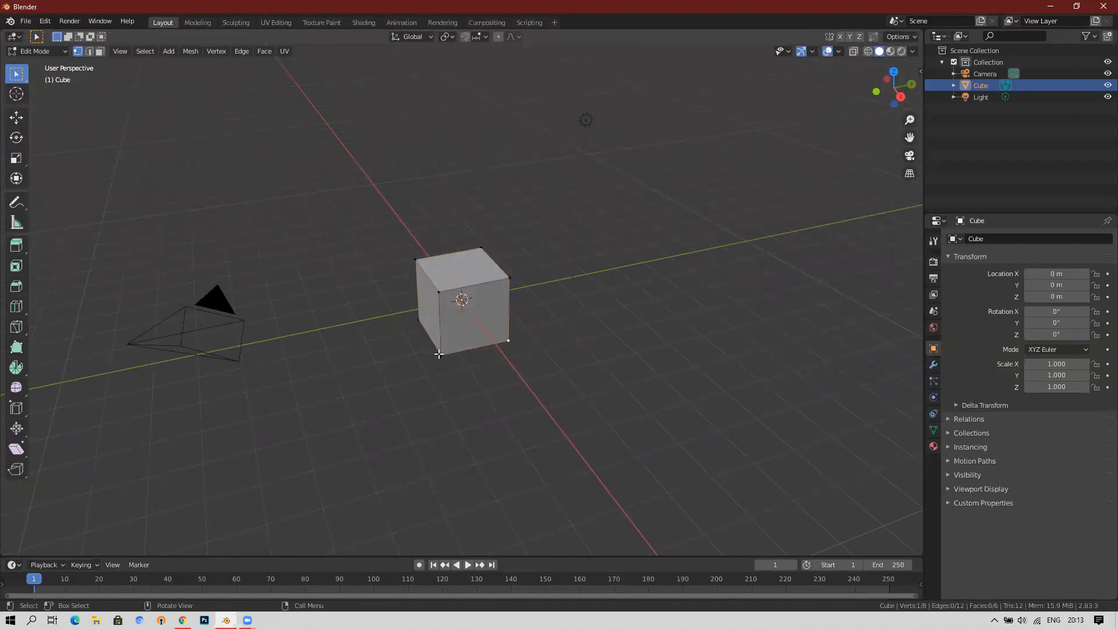
left_click(454, 386)
Change to edge selection and select several of the cube's edges one at a time.
left_click(89, 53)
left_click(440, 324)
left_click(508, 305)
left_click(478, 282)
left_click(474, 357)
Change to face selection, select the cube's top and side faces one at a time, and return to Object Mode.
left_click(99, 51)
left_click(477, 316)
left_click(463, 273)
left_click(425, 307)
left_click(493, 324)
left_click(460, 274)
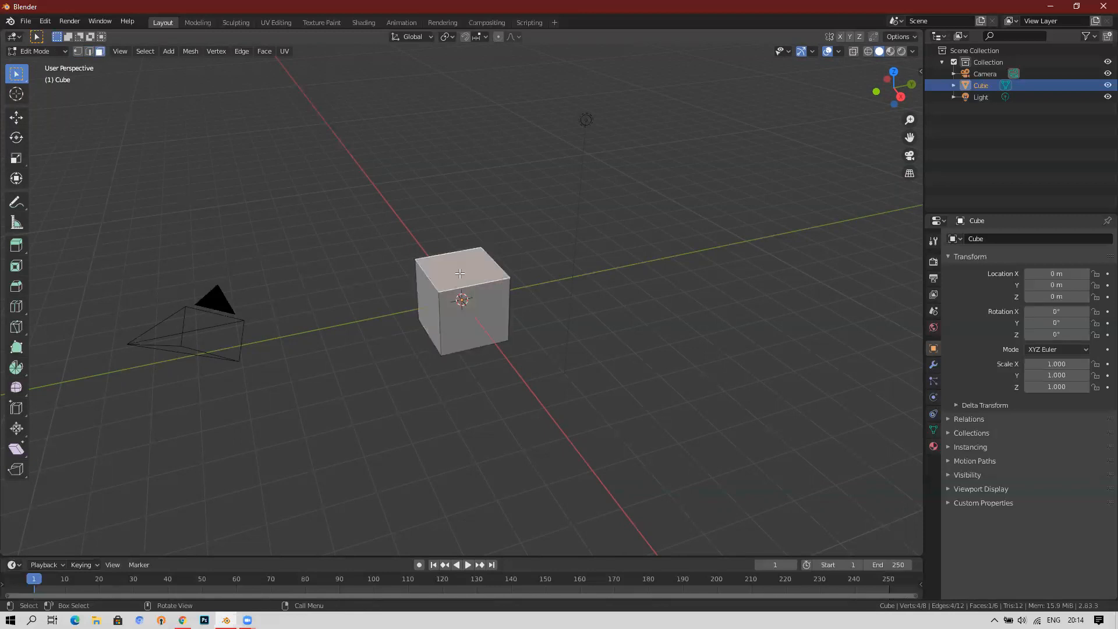
left_click(432, 303)
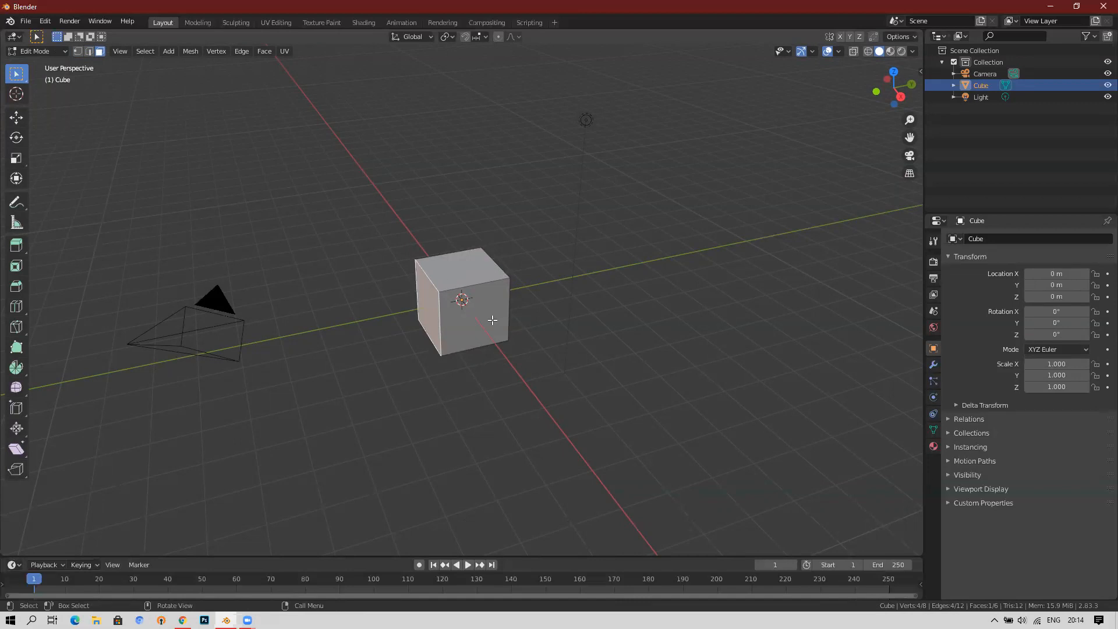
key("Tab")
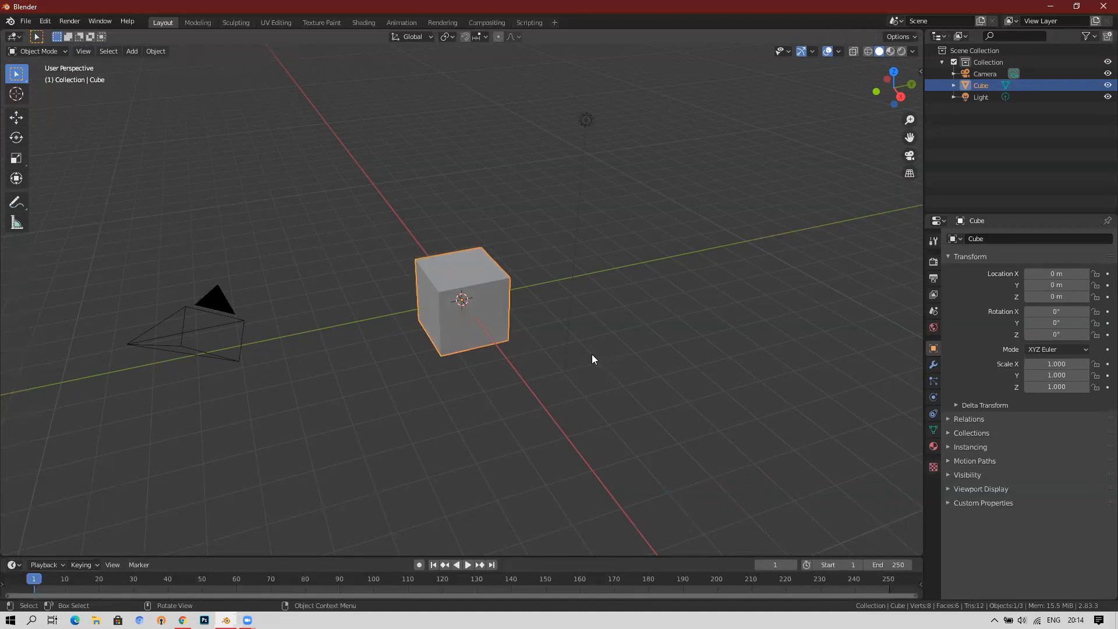
Select the scene's light and then its camera in the 3D viewport.
middle_click_drag(583, 348, 603, 333)
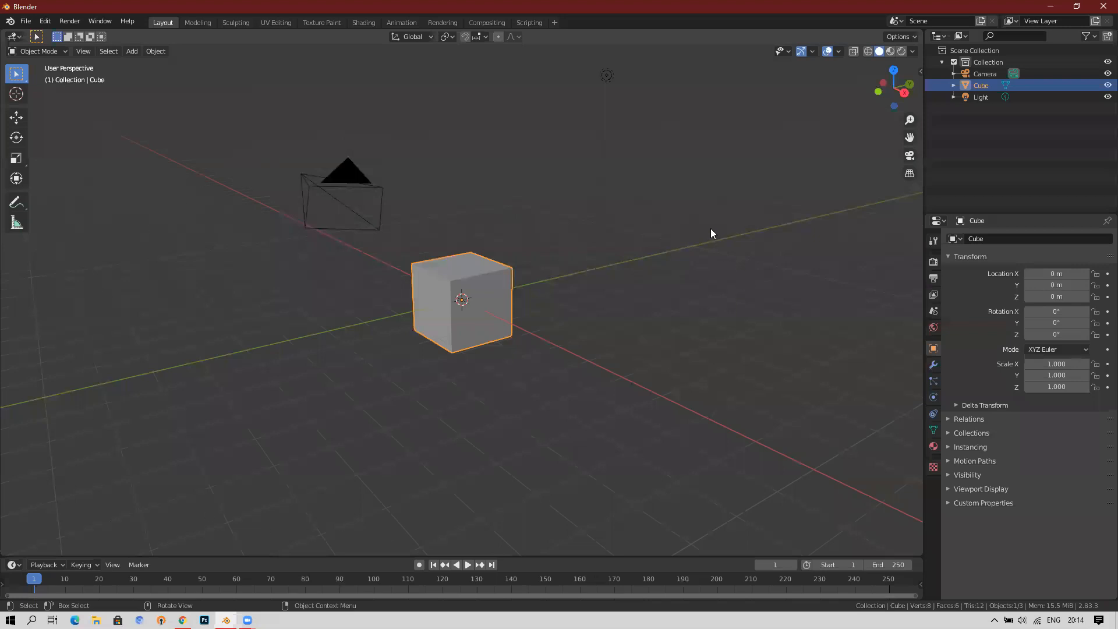
middle_click_drag(710, 229, 336, 145)
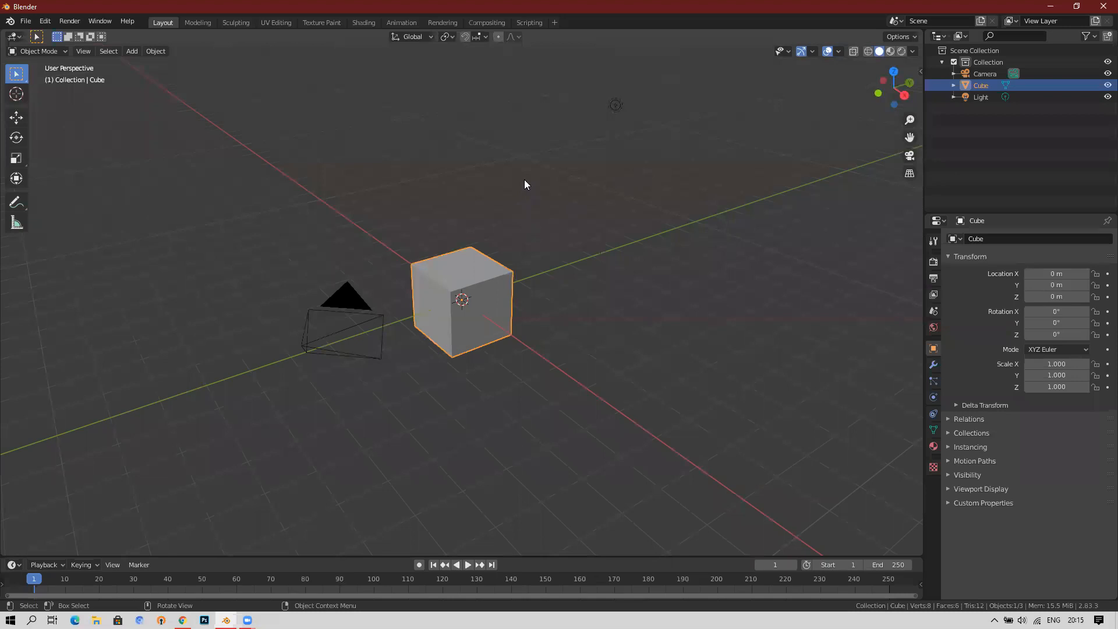
middle_click_drag(634, 292, 669, 186)
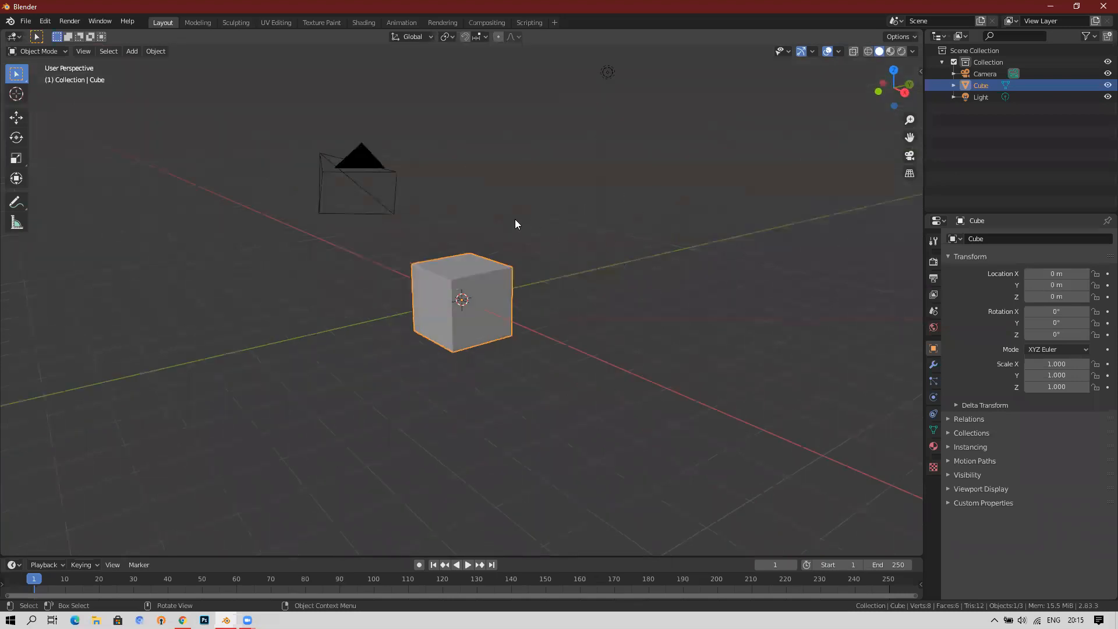
left_click(607, 74)
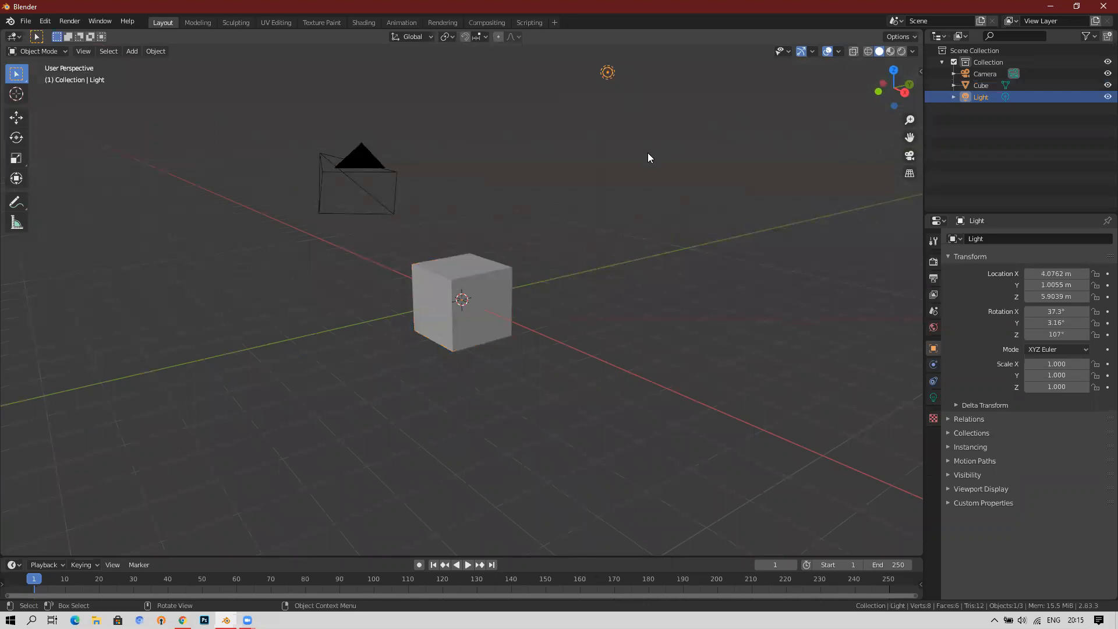
middle_click_drag(647, 153, 626, 165)
left_click(160, 304)
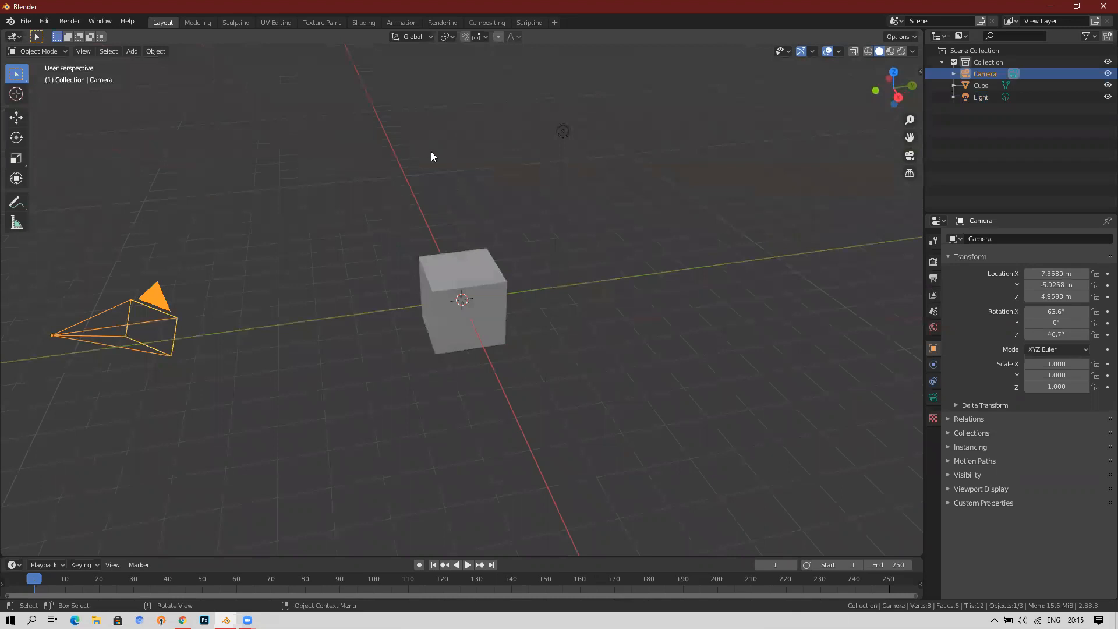
middle_click_drag(389, 265, 532, 192)
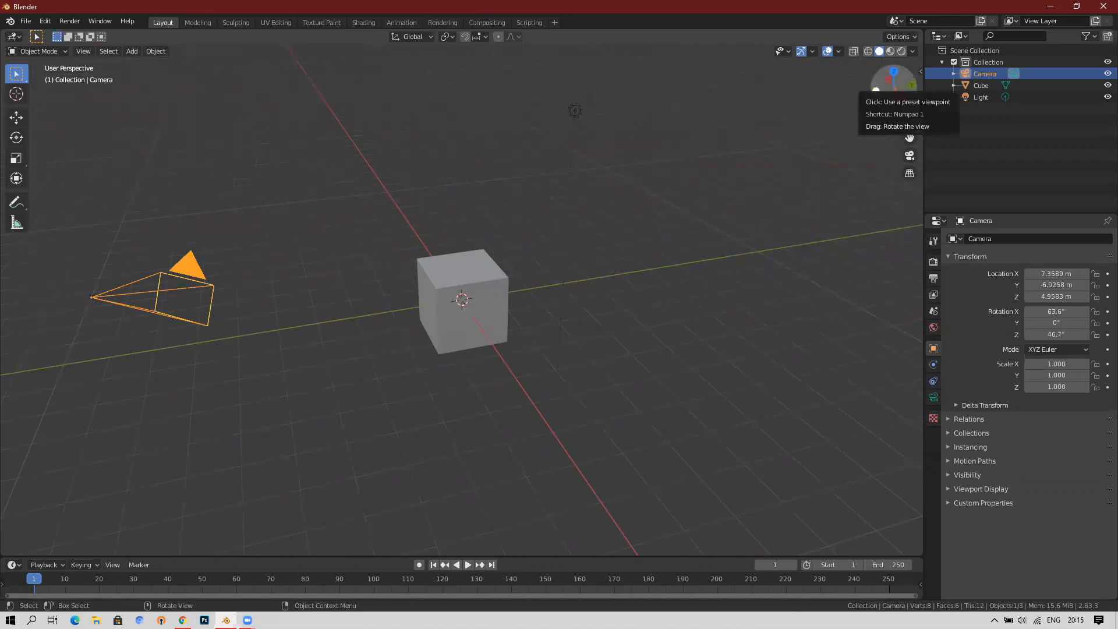
Examine the cube, camera and light from all around using the viewport's navigation gizmo.
left_click_drag(877, 89, 909, 87)
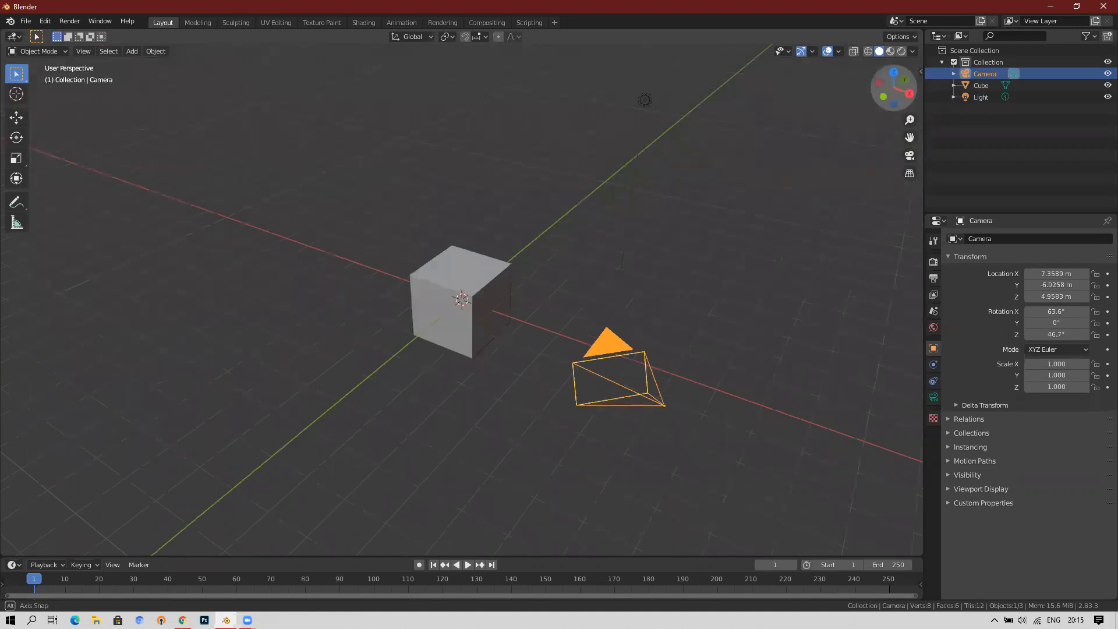
left_click_drag(908, 88, 938, 87)
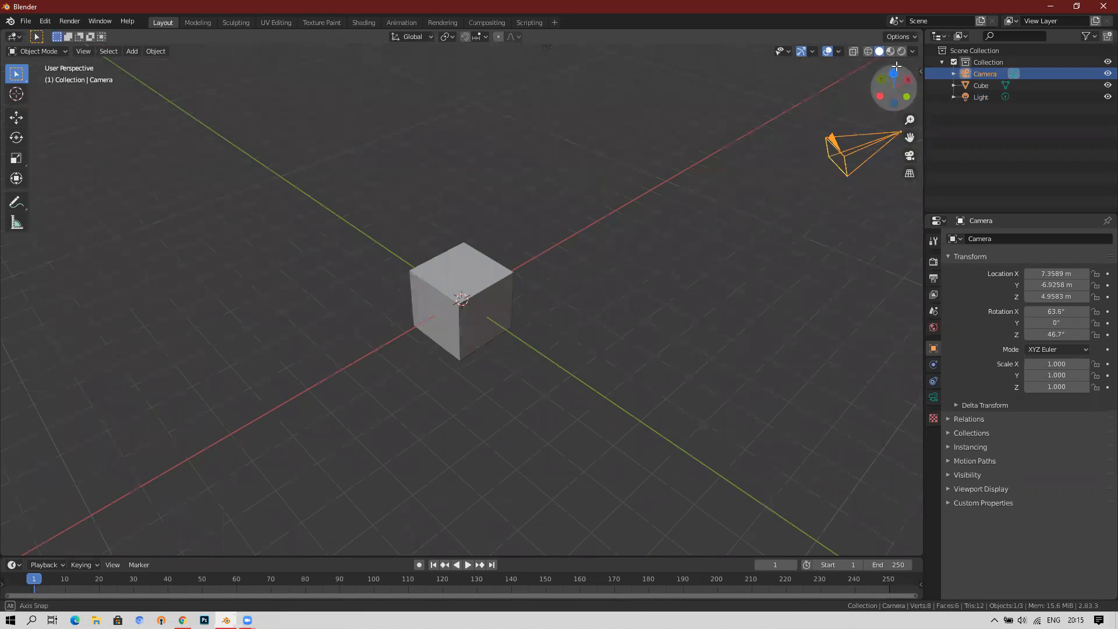
left_click_drag(891, 67, 955, 71)
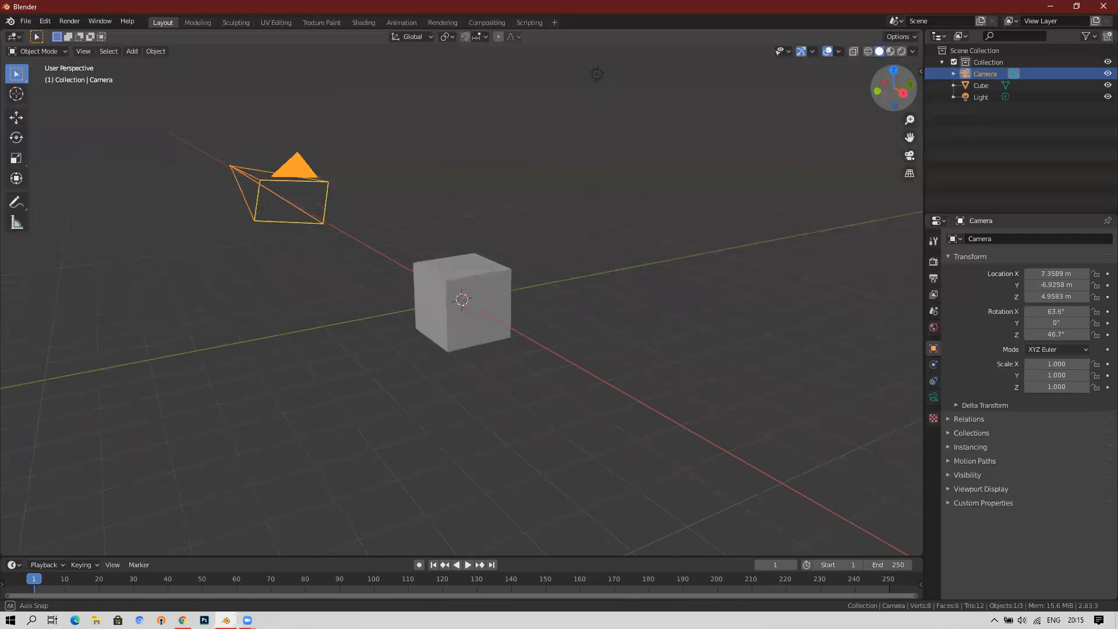
left_click_drag(597, 74, 599, 100)
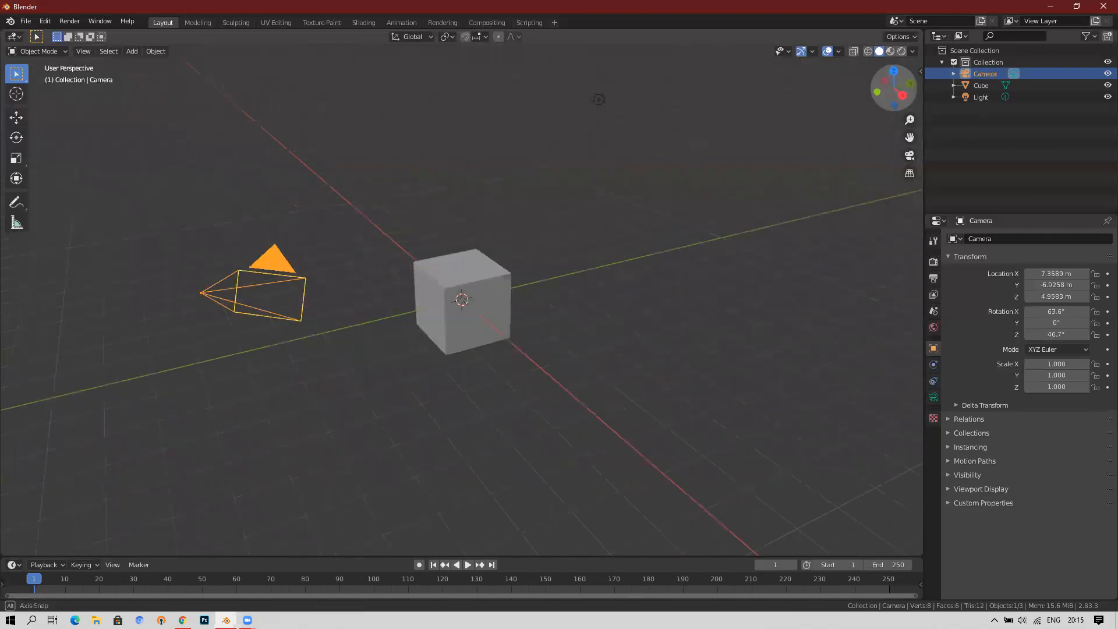
left_click_drag(598, 100, 608, 92)
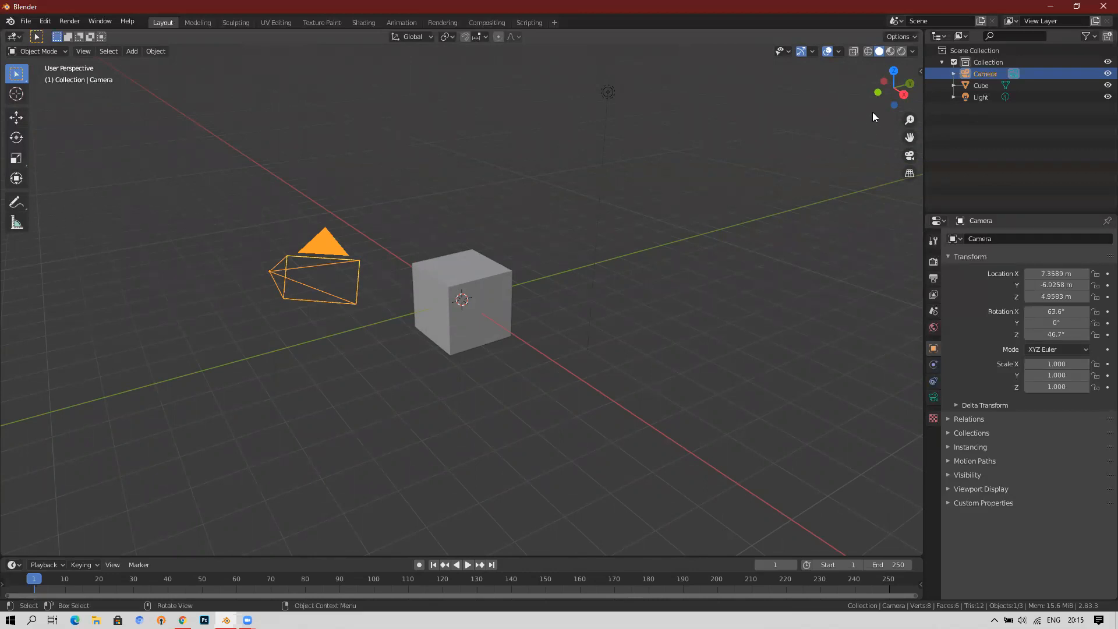
View the scene in front and left orthographic projection, then rotate to an angled orthographic view from above.
left_click(877, 92)
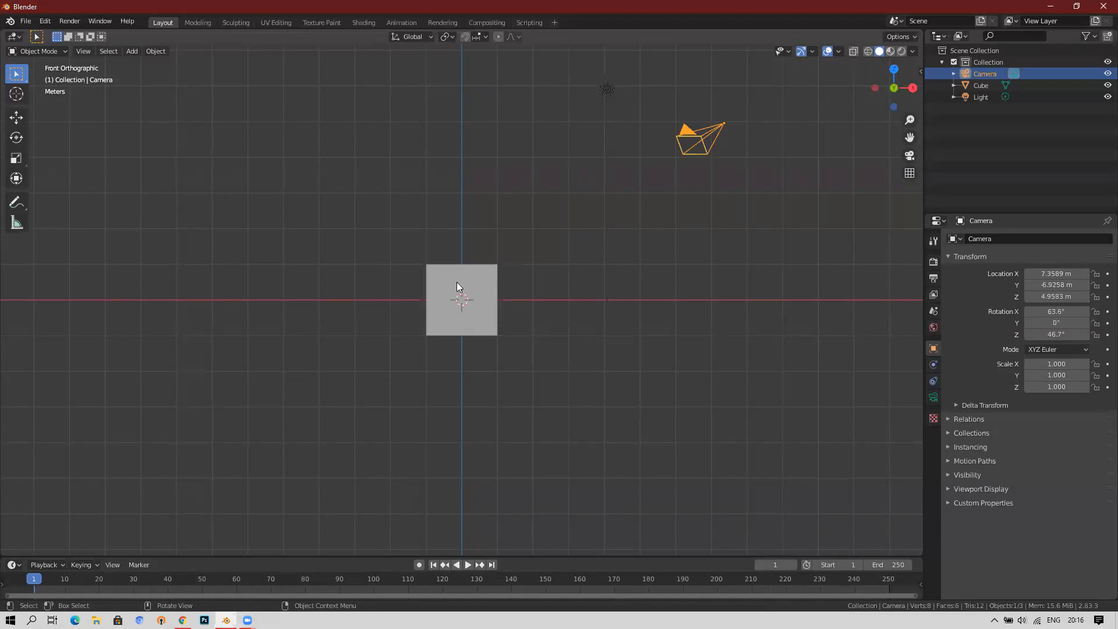
left_click(875, 88)
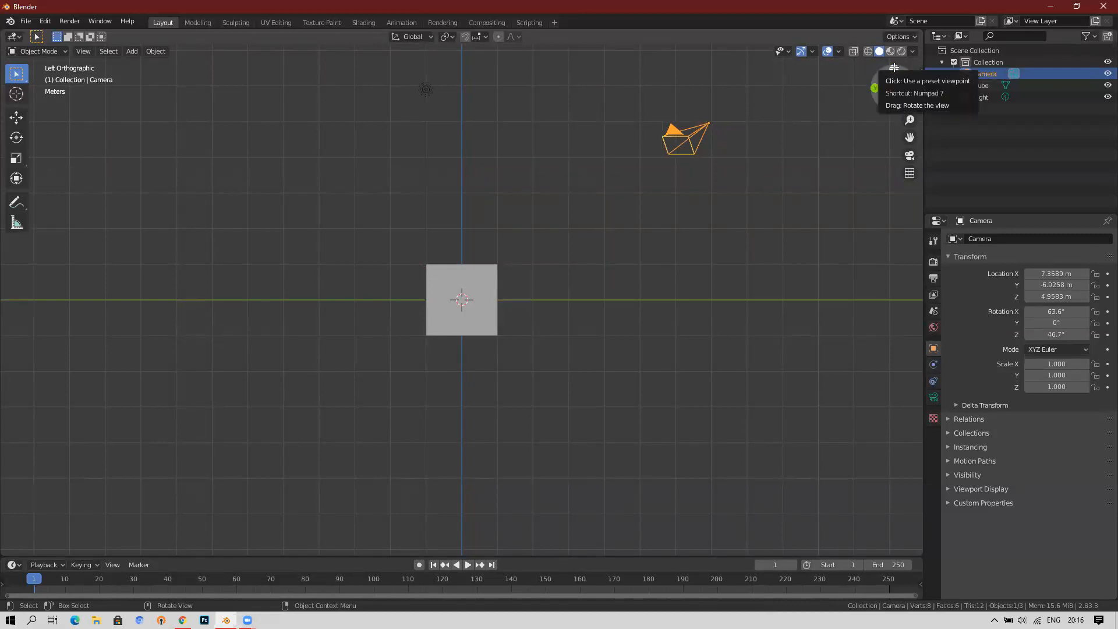
left_click_drag(894, 85, 868, 102)
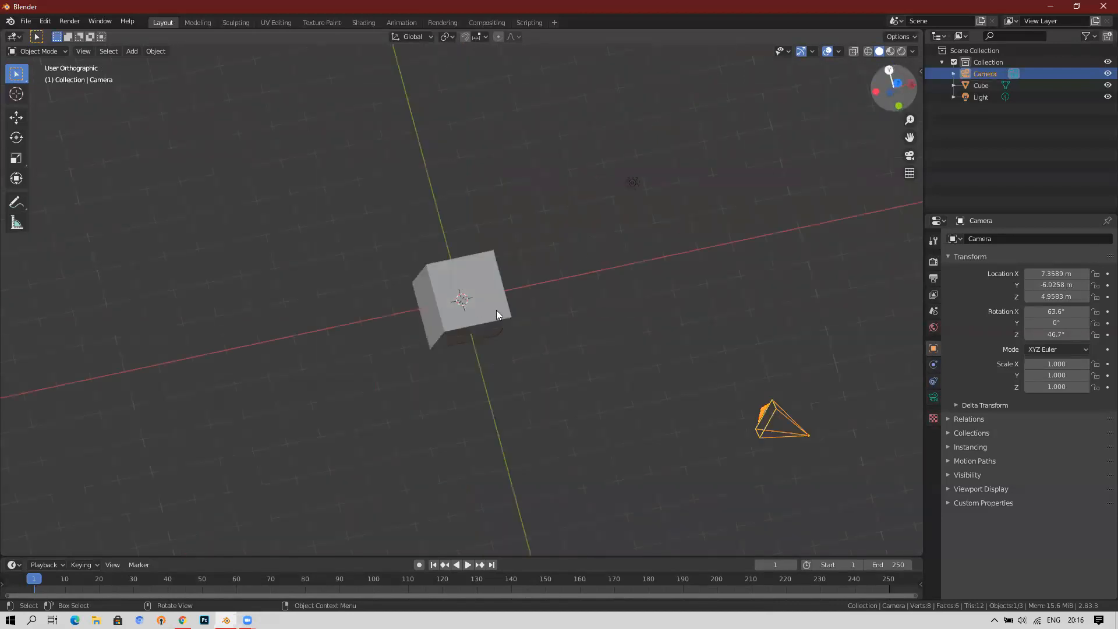
View the scene in top, right, bottom, front and left orthographic projection, rotating to angled views in between.
key("KP_7")
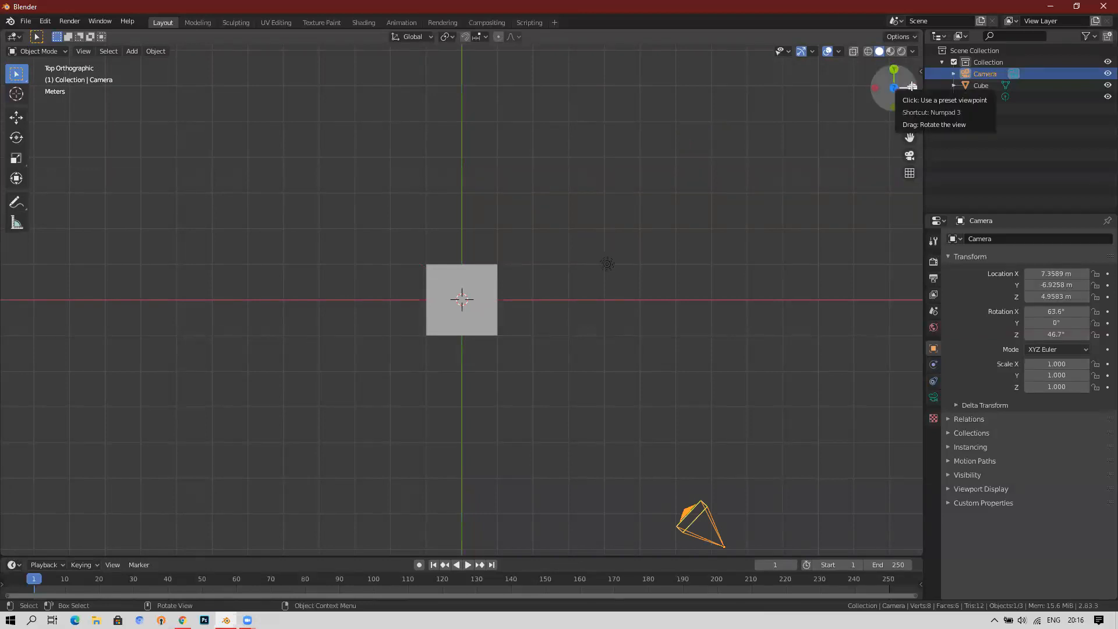
left_click_drag(911, 86, 911, 88)
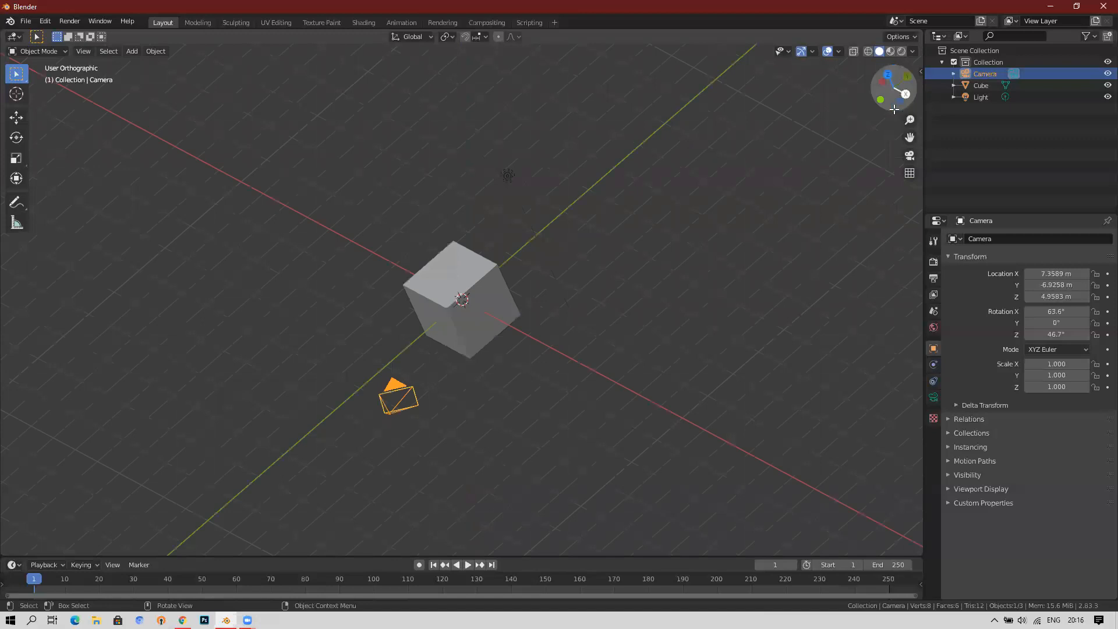
key("KP_3")
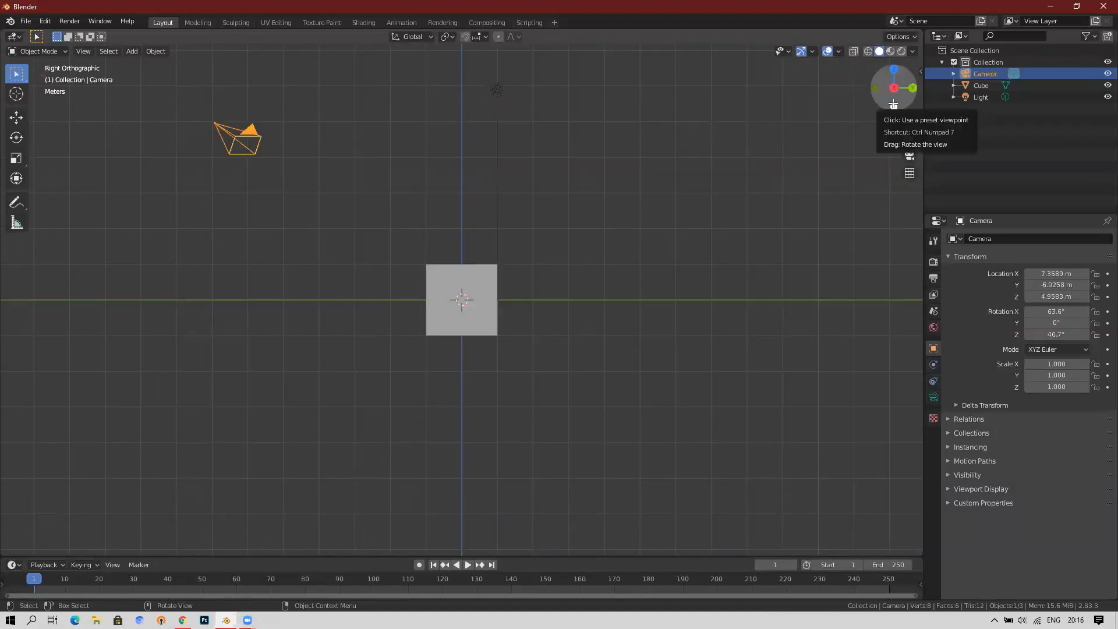
left_click_drag(894, 103, 893, 103)
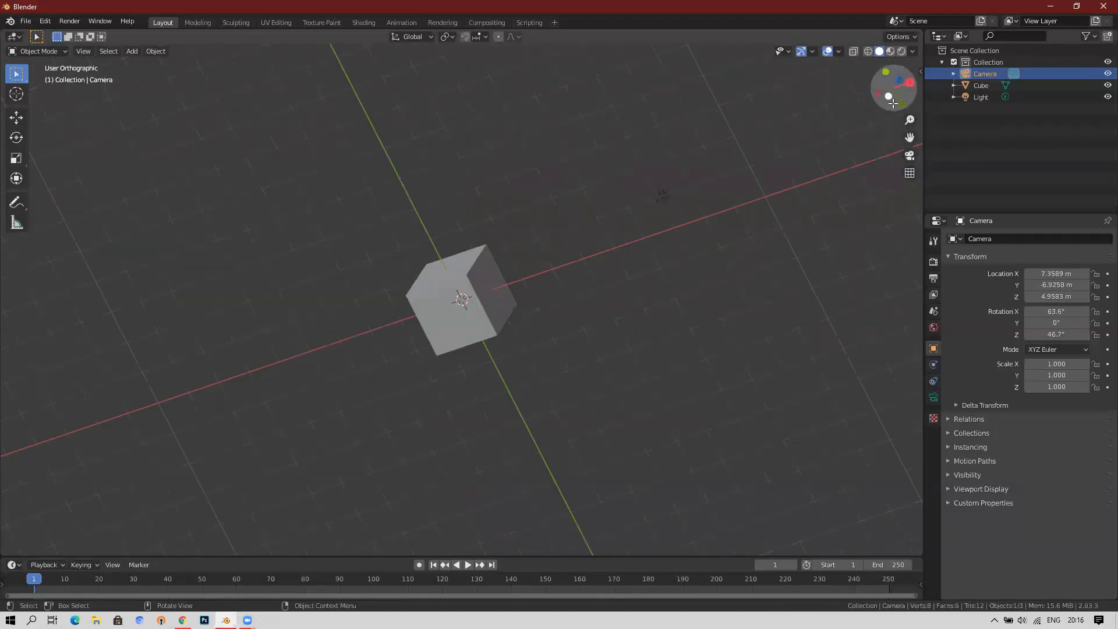
left_click(894, 104)
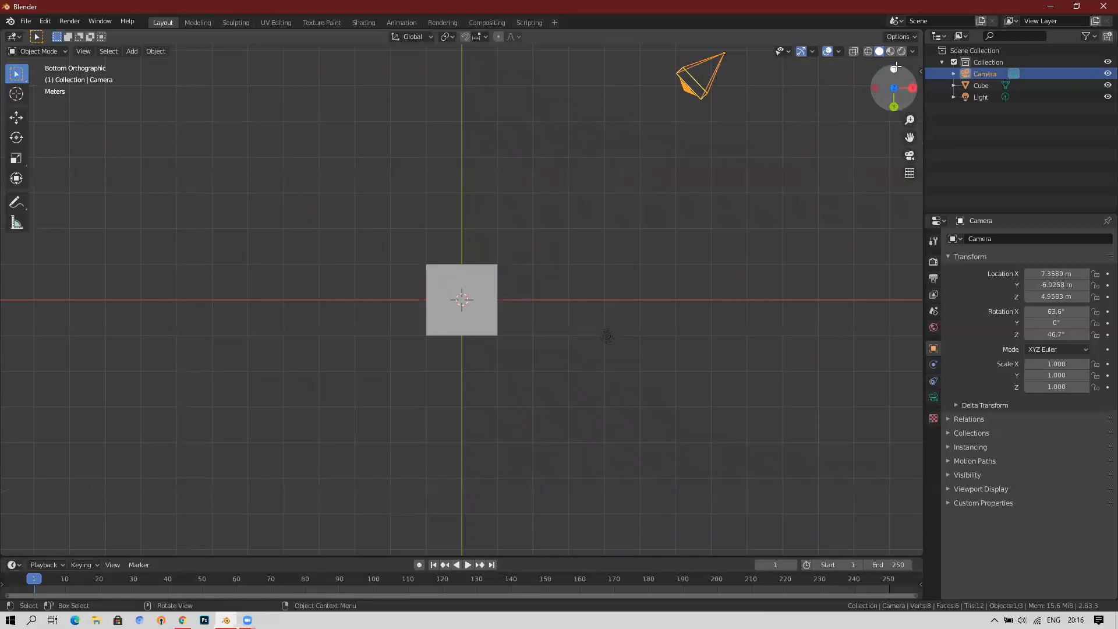
key("KP_1")
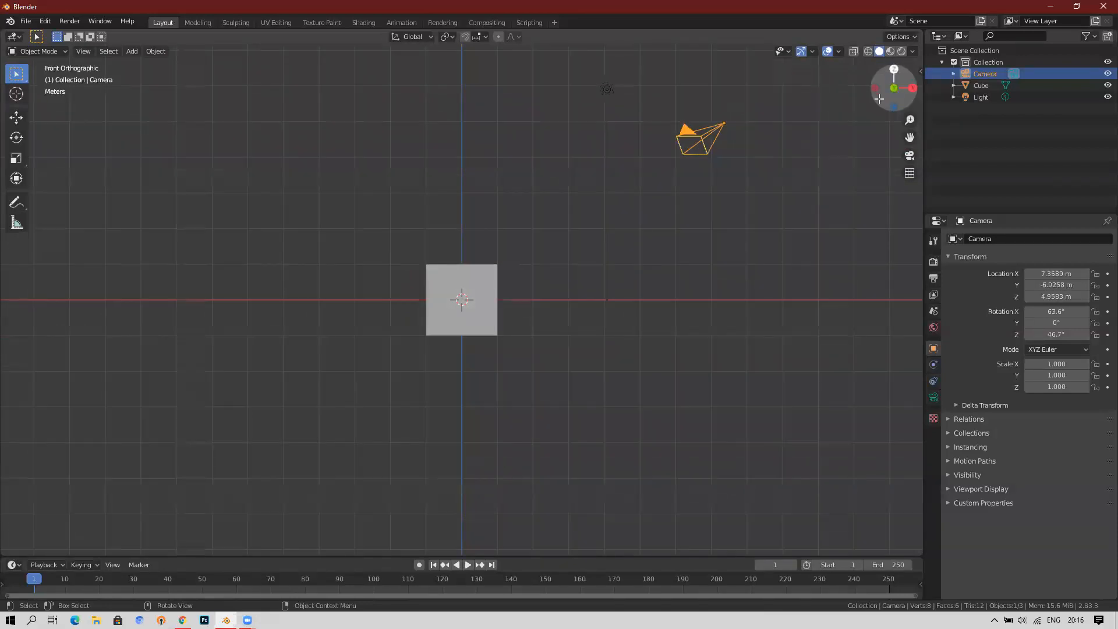
left_click(877, 88)
left_click(913, 88)
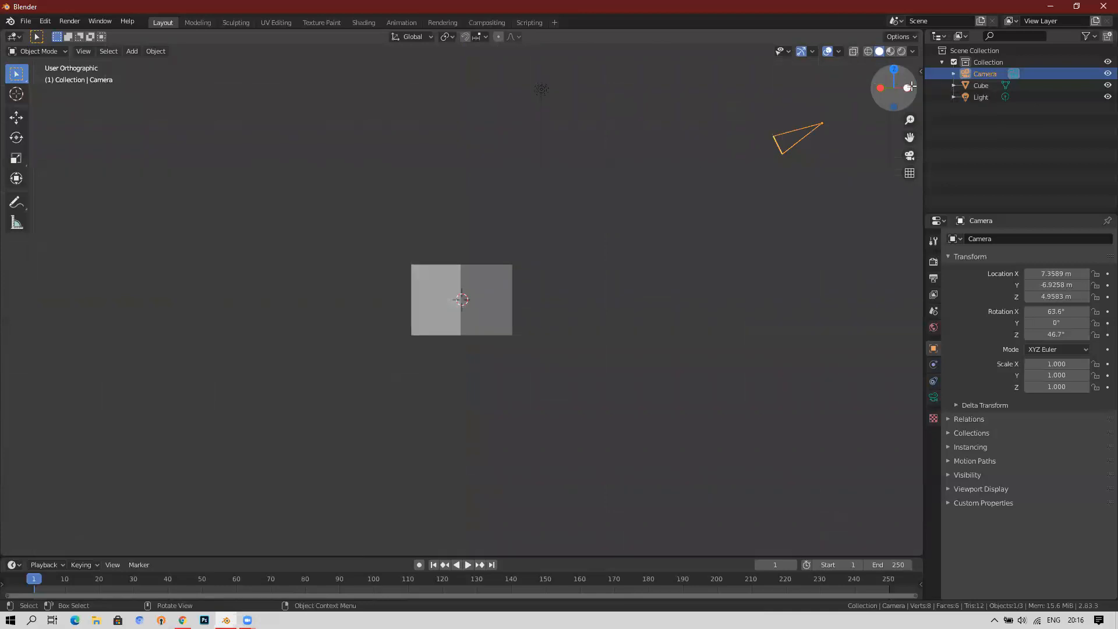
left_click_drag(892, 76, 895, 74)
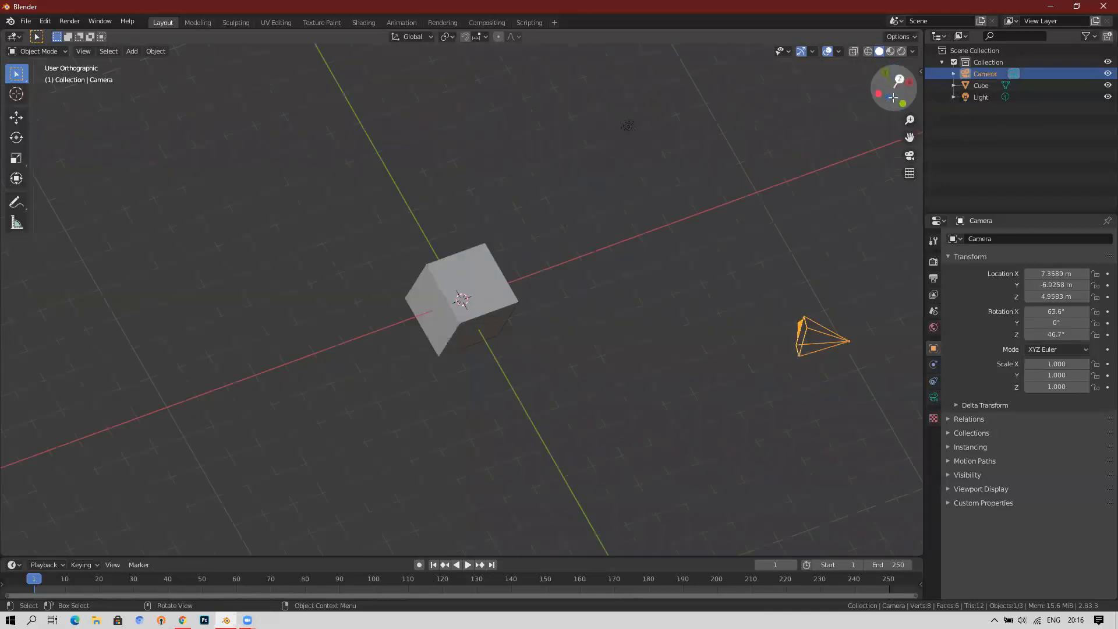
left_click(879, 90)
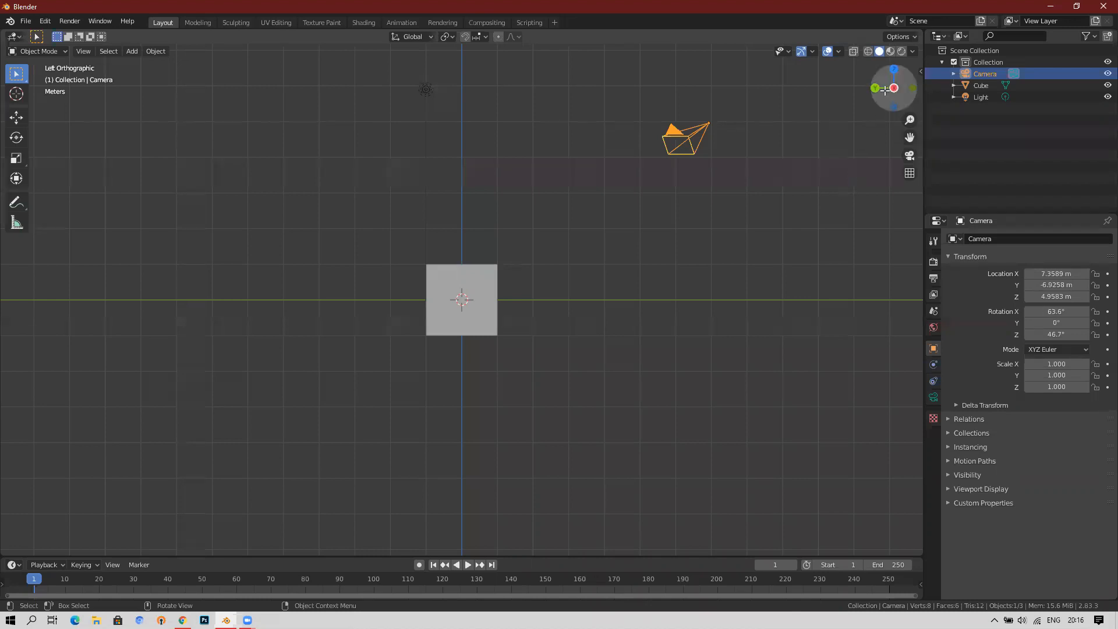
Examine the cube, camera and light in perspective by orbiting around them from several angles.
left_click_drag(886, 79, 810, 102)
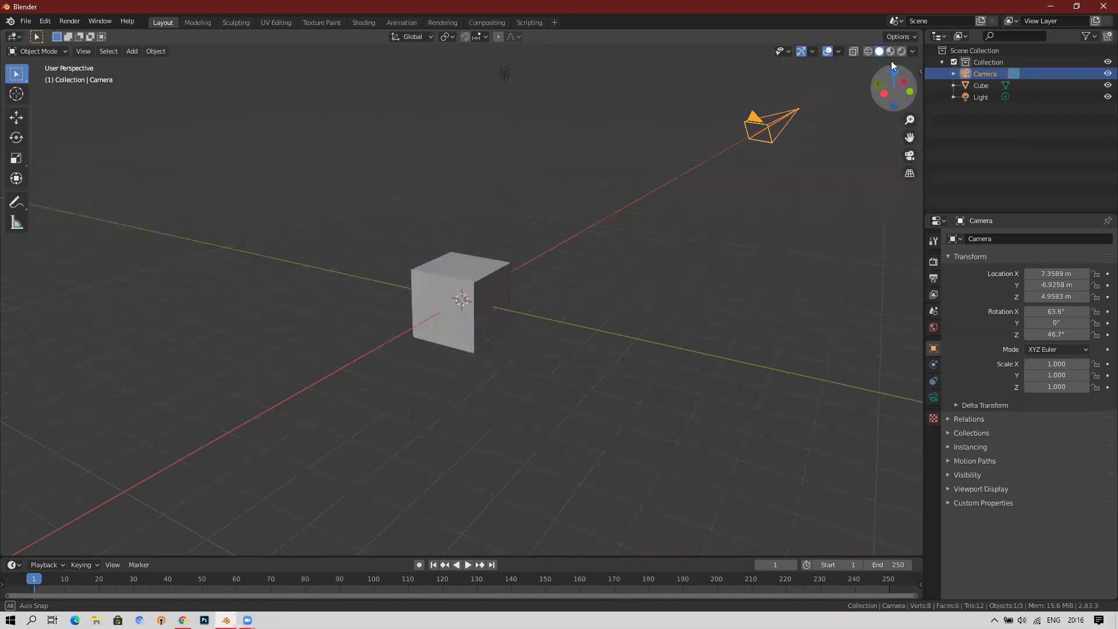
left_click_drag(895, 76, 914, 105)
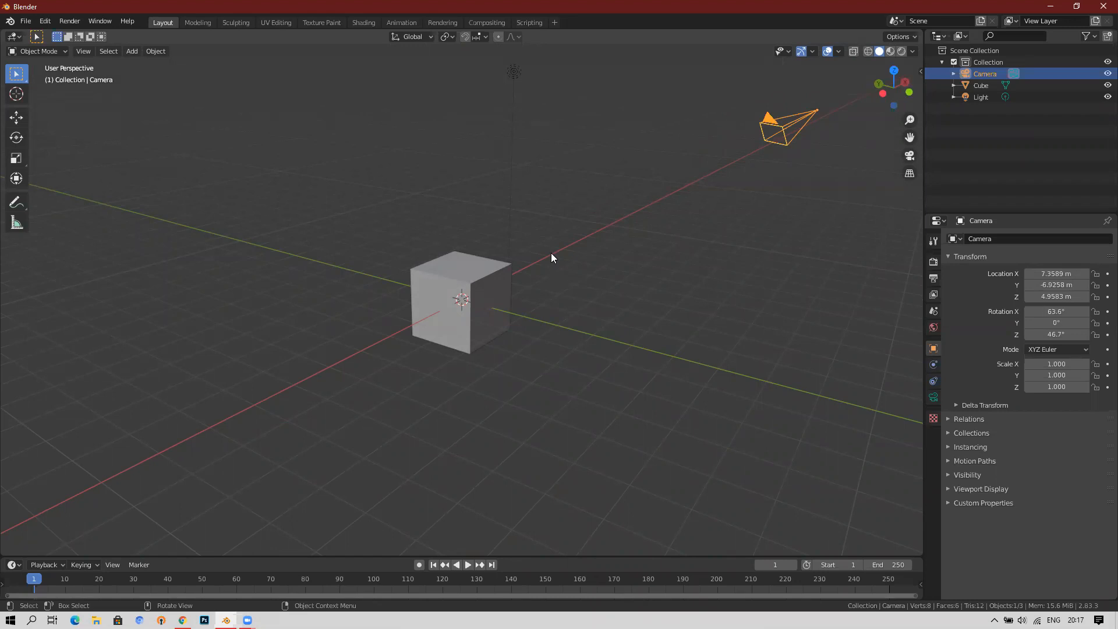
middle_click_drag(551, 253, 629, 282)
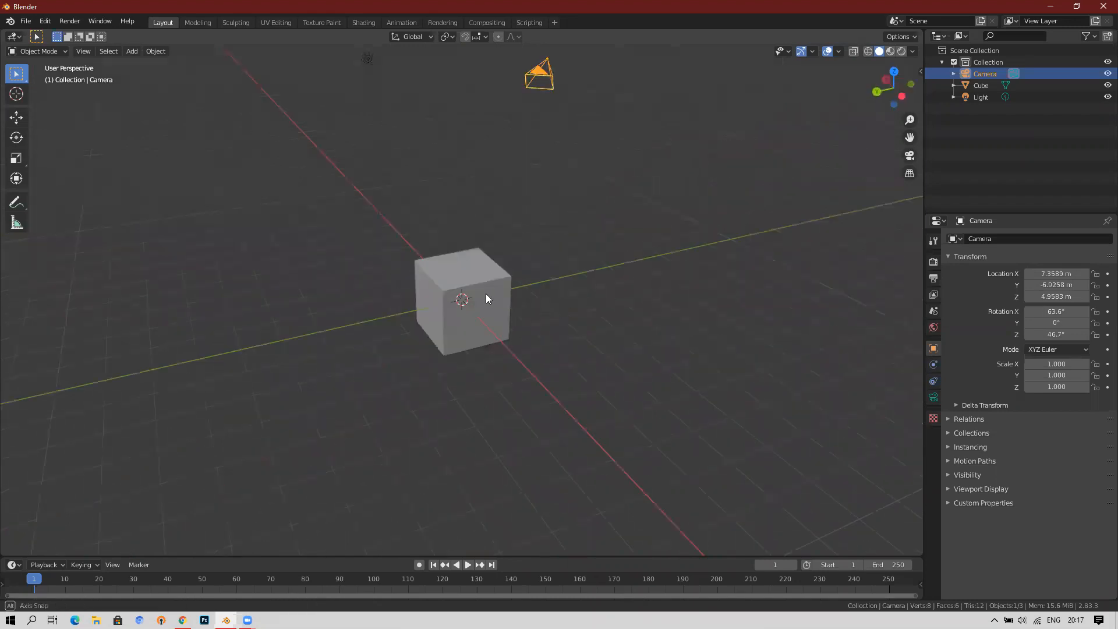
middle_click_drag(448, 255, 475, 231)
middle_click_drag(560, 244, 638, 269)
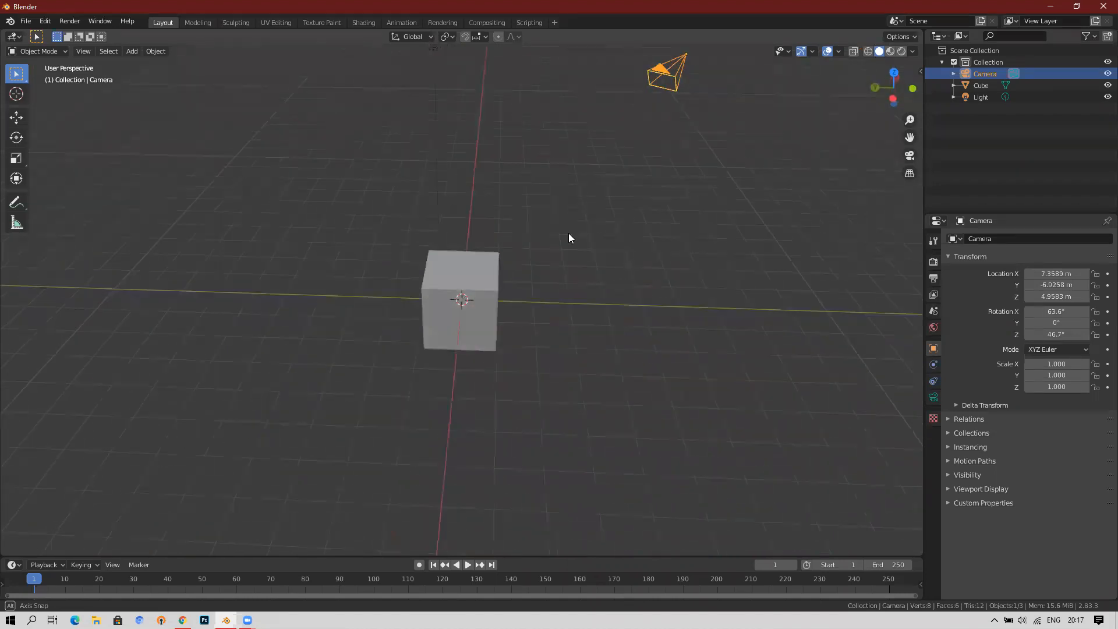
middle_click_drag(598, 216, 654, 209)
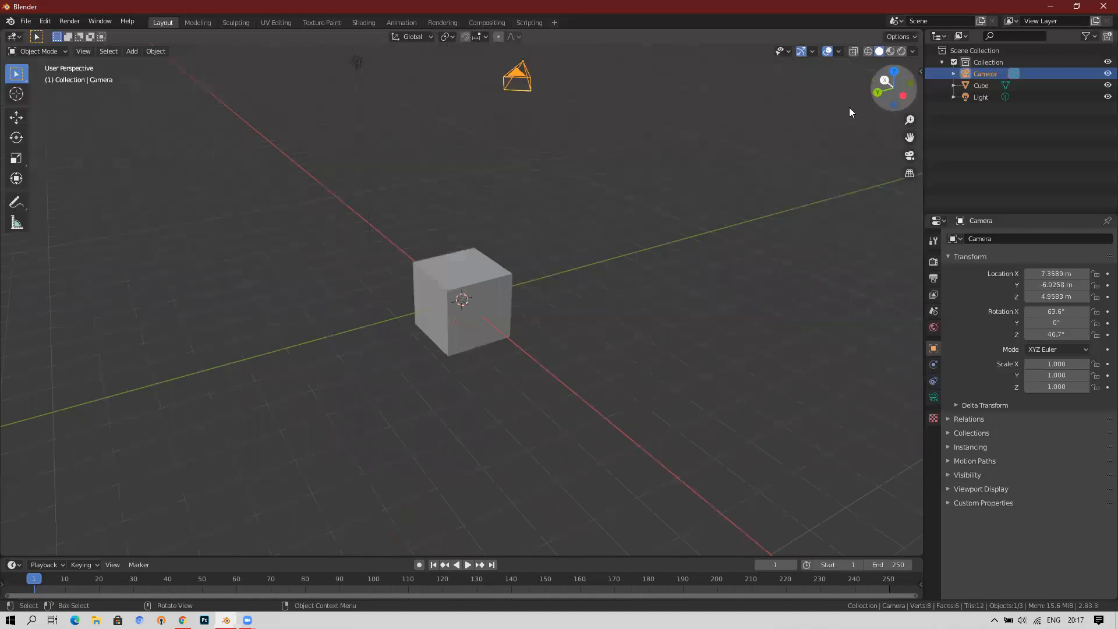
middle_click_drag(498, 189, 485, 218)
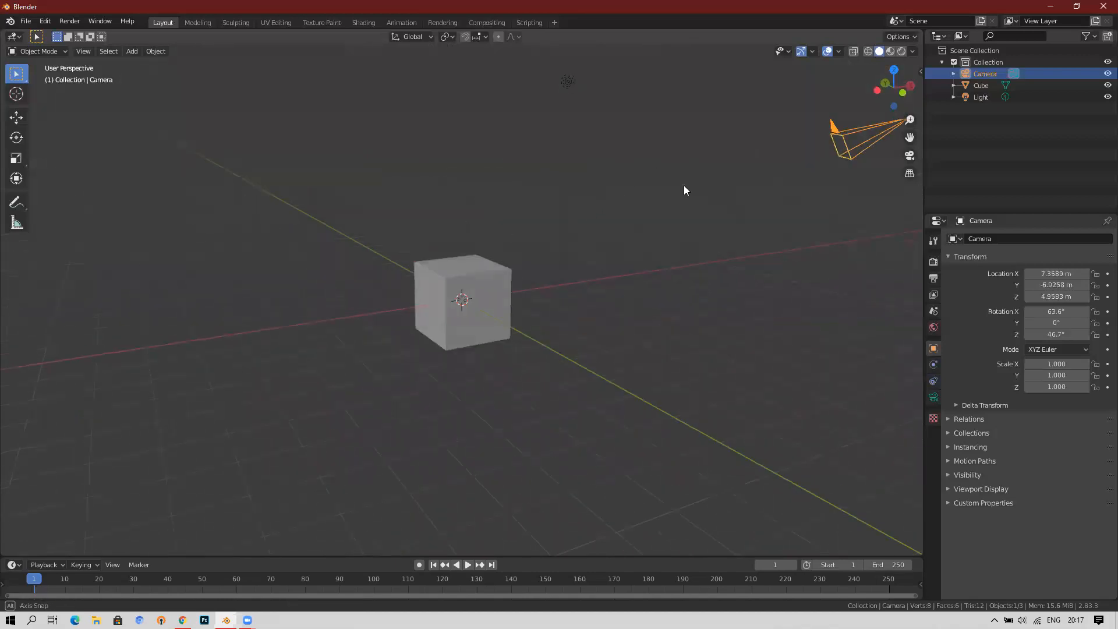
middle_click_drag(684, 190, 622, 245)
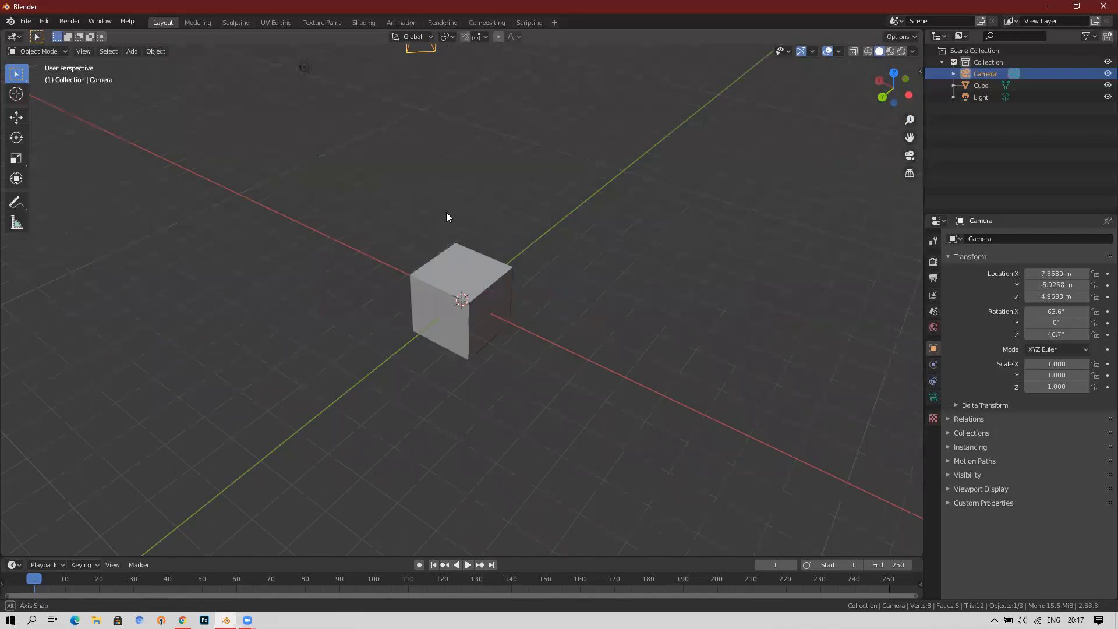
middle_click_drag(523, 220, 547, 231)
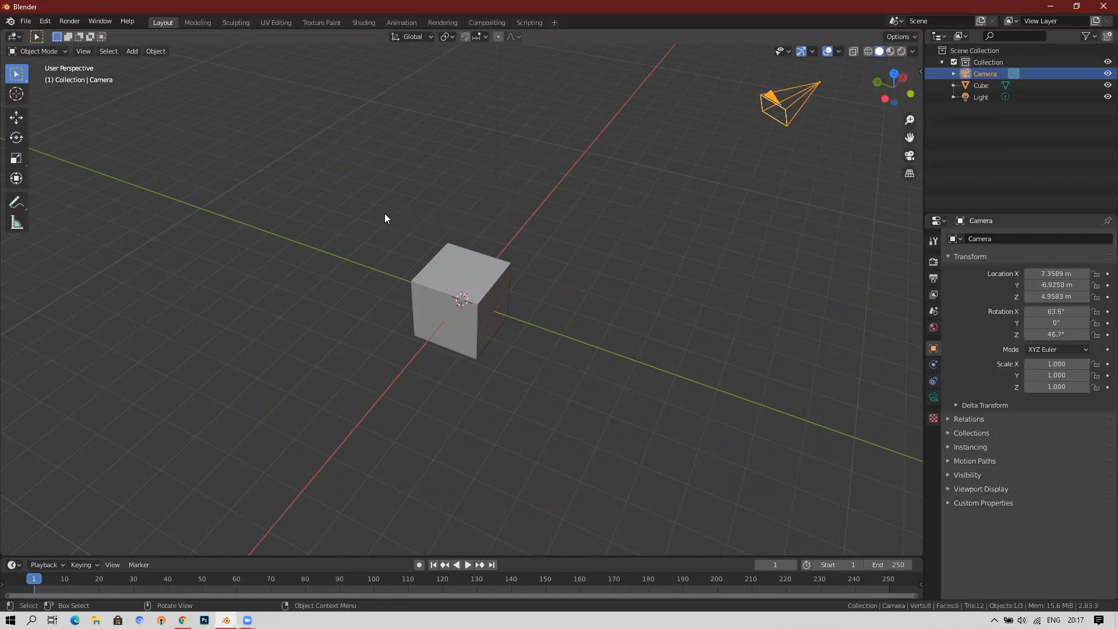
middle_click_drag(485, 306, 477, 298)
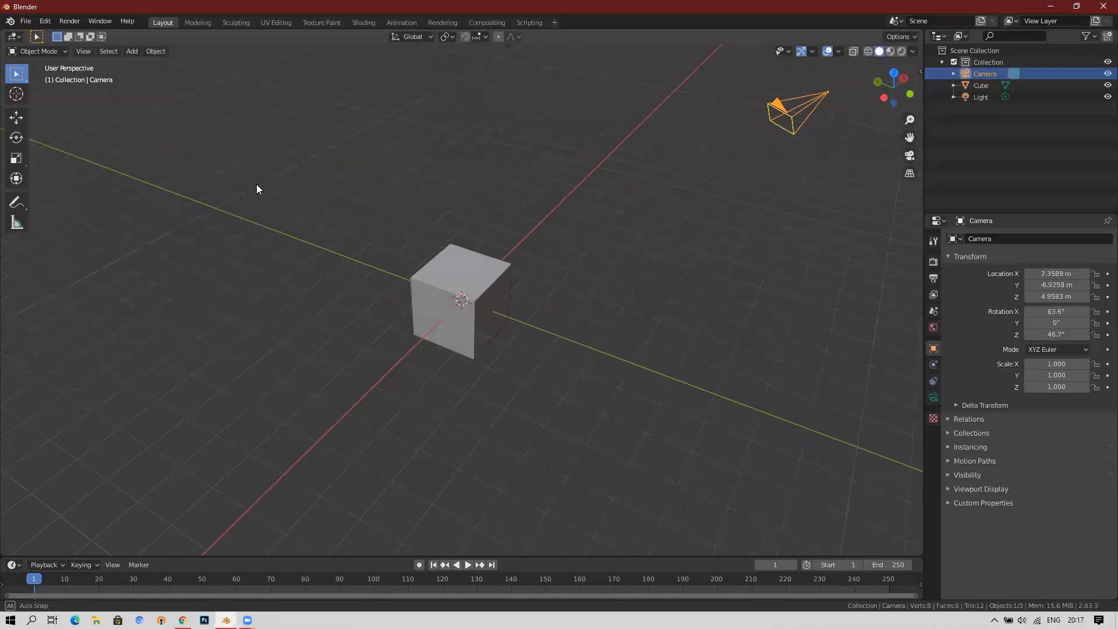
middle_click_drag(257, 189, 257, 189)
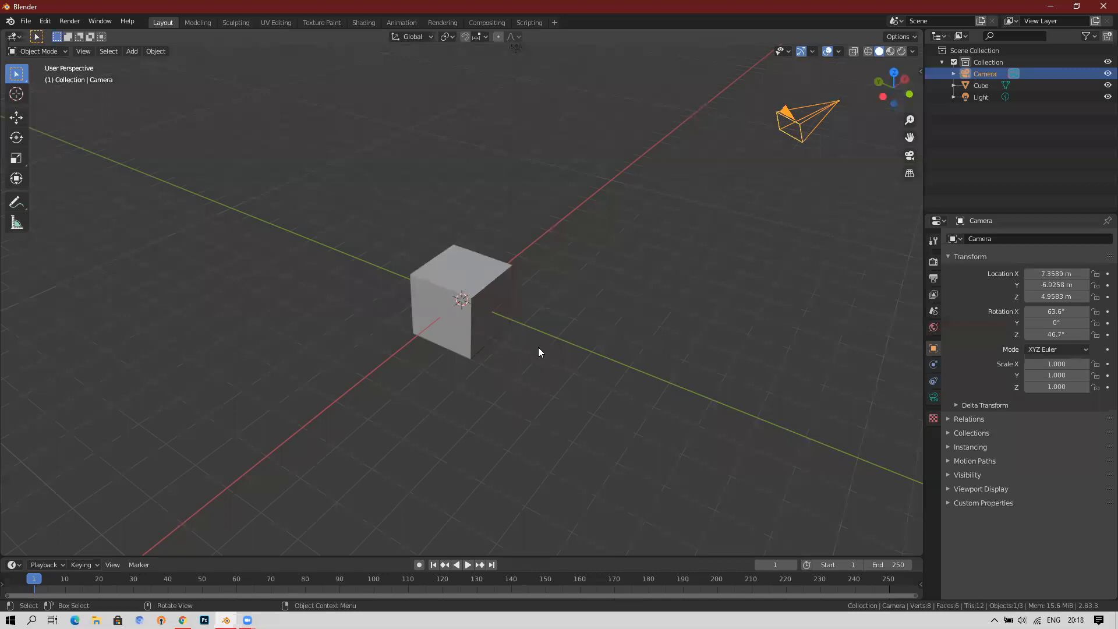
Add a plane mesh to the scene at the origin, inside the cube.
left_click(131, 53)
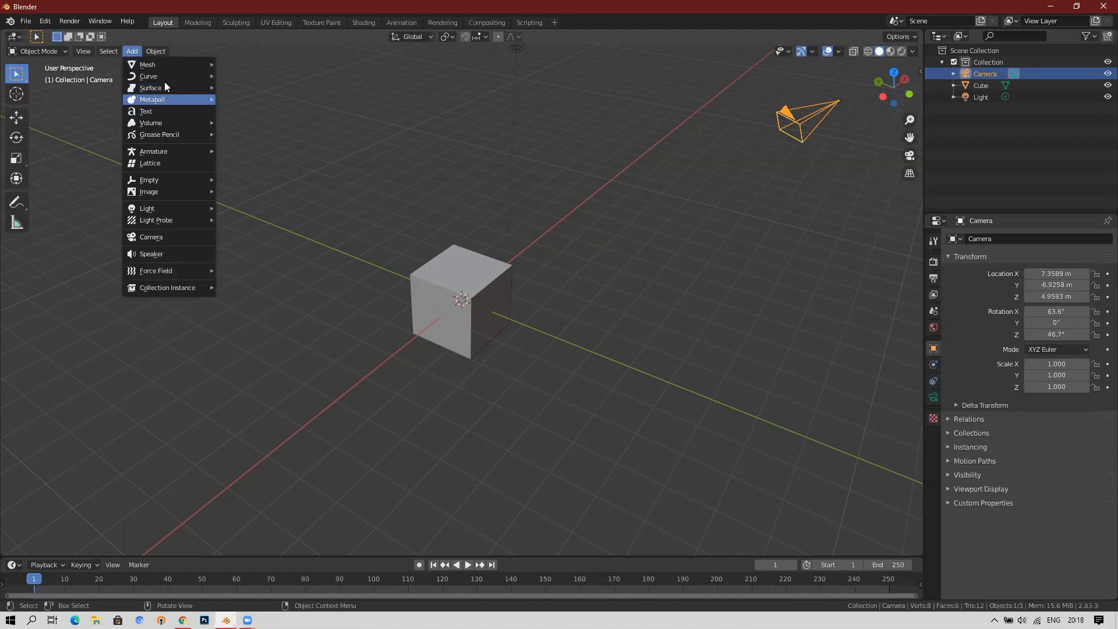
mouse_move(163, 63)
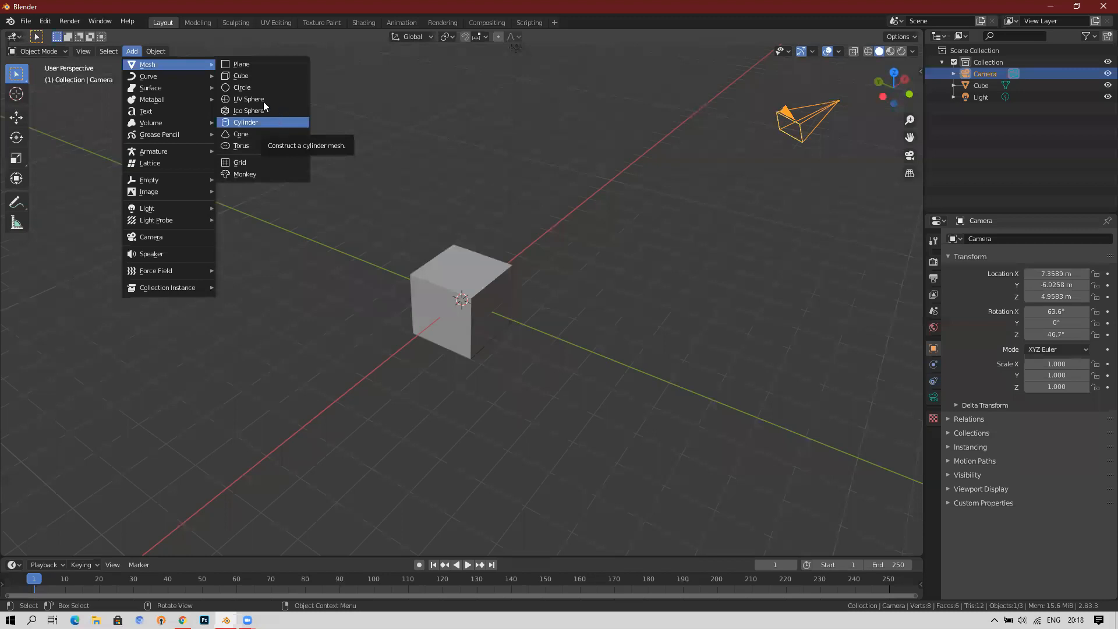
left_click(261, 66)
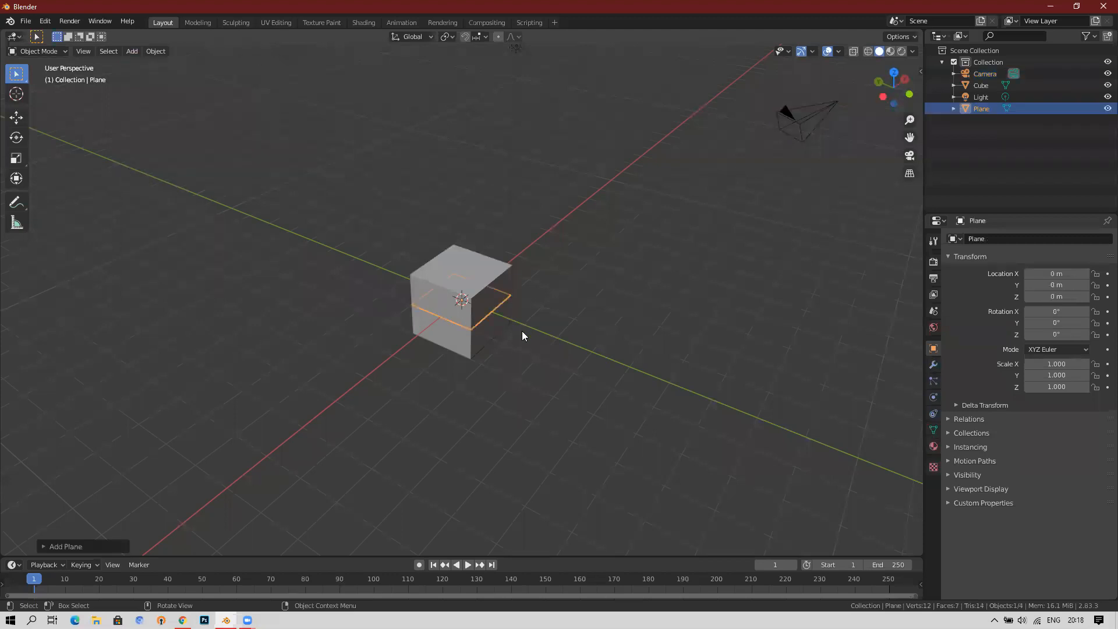
mouse_move(509, 344)
middle_mouse_down()
mouse_move(440, 335)
mouse_move(491, 321)
mouse_move(477, 335)
mouse_move(511, 357)
mouse_move(508, 338)
middle_mouse_up()
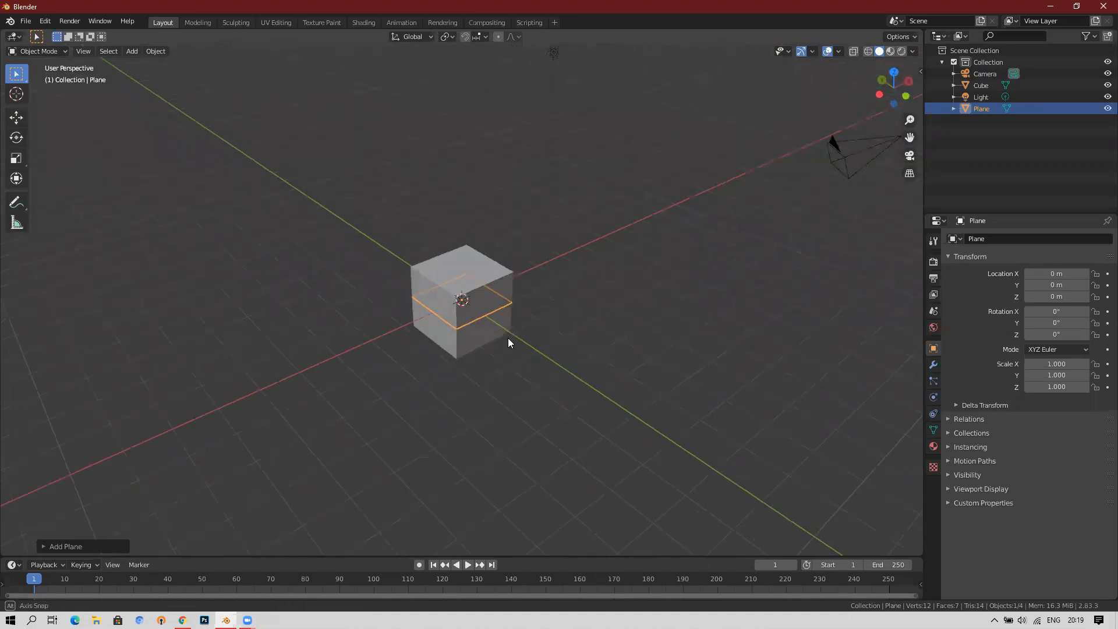
Add a UV sphere mesh and a cylinder mesh to the scene at the origin.
left_click(132, 51)
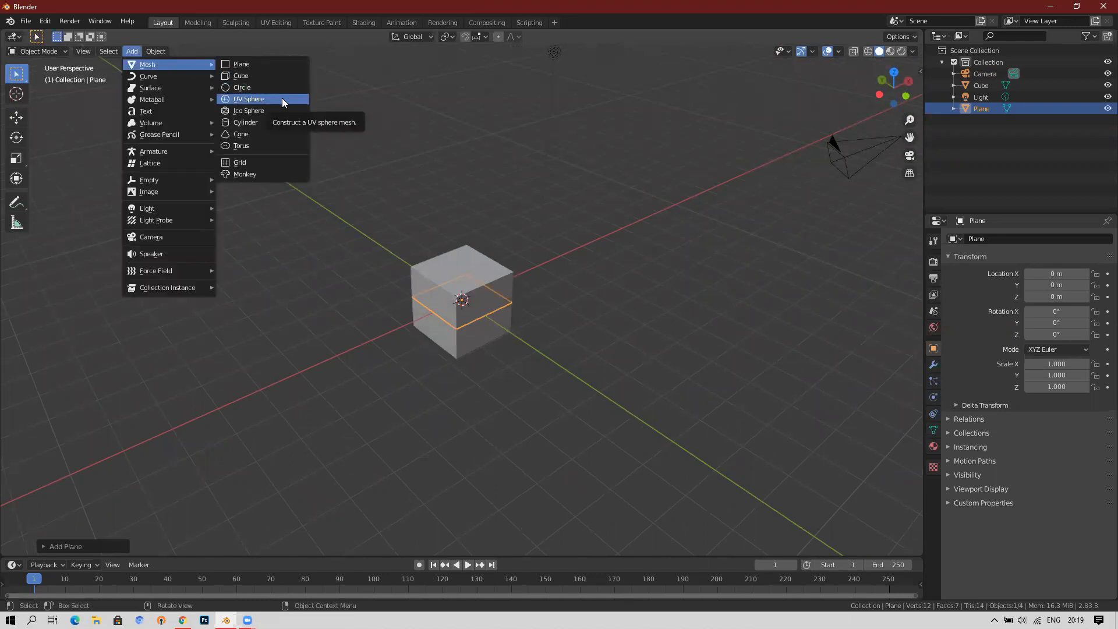
left_click(283, 100)
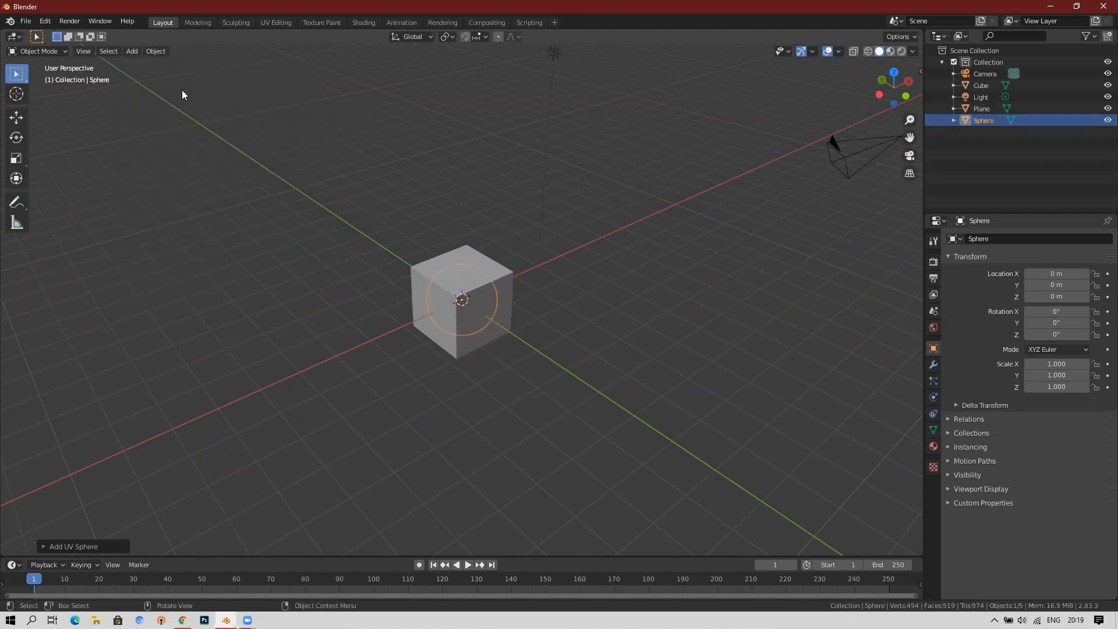
left_click(135, 52)
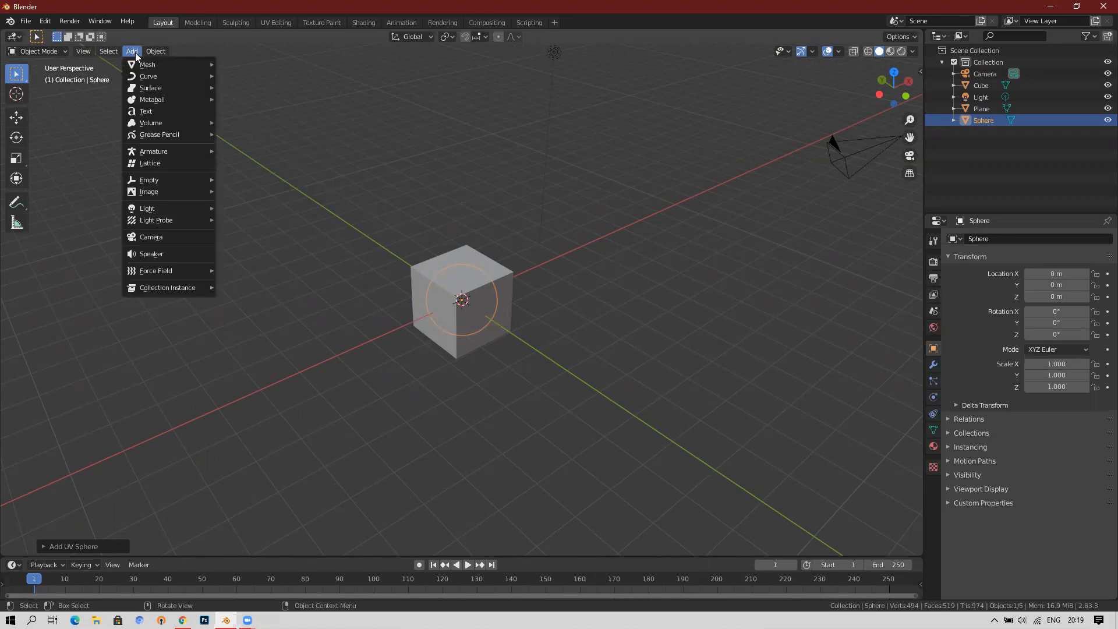
mouse_move(153, 65)
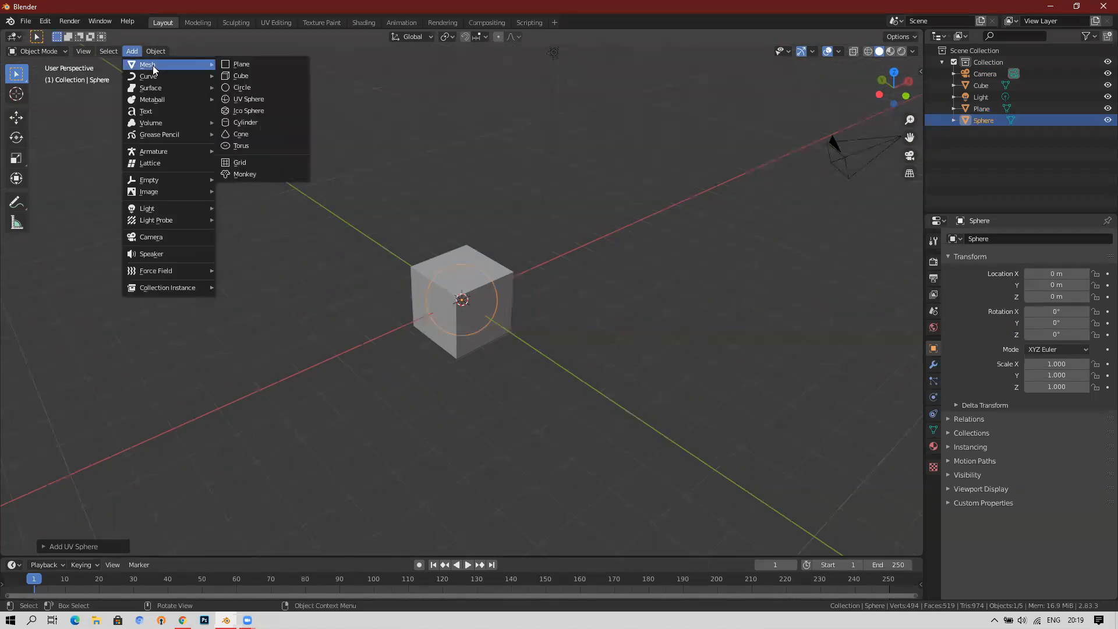
left_click(280, 121)
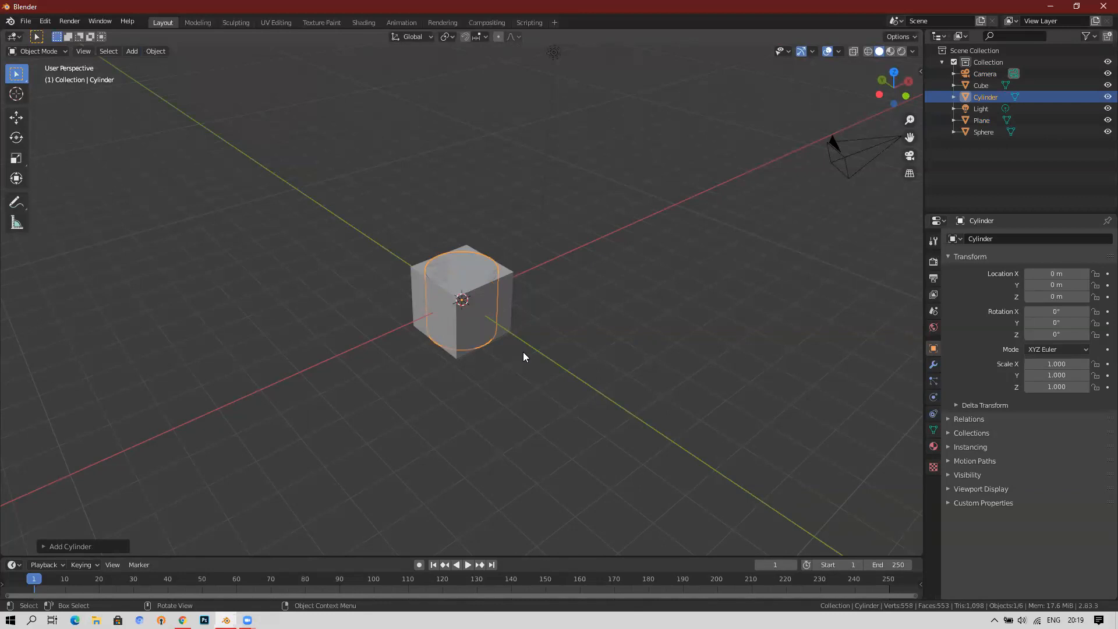
Move the cube about 8.25 m along the positive Y axis, away from the other meshes.
middle_click_drag(566, 302, 524, 278)
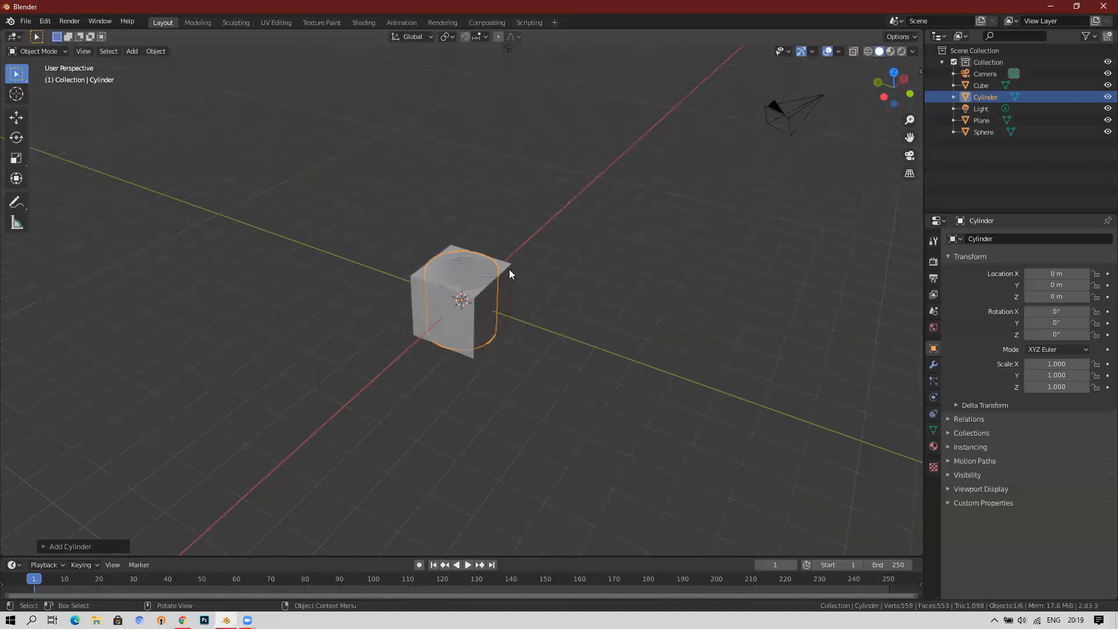
left_click(509, 271)
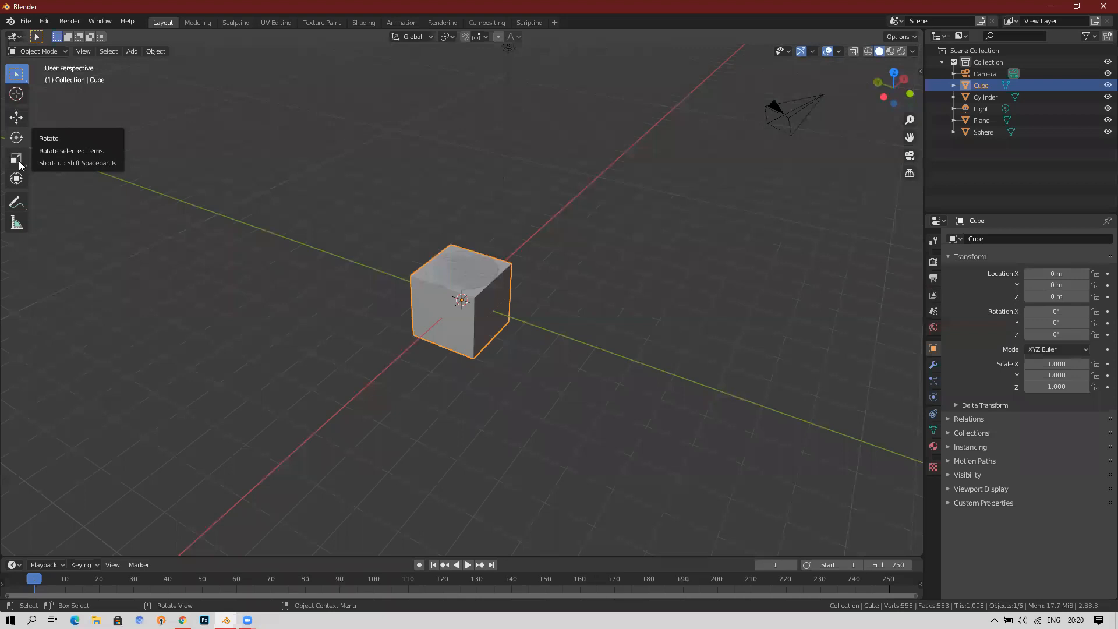
left_click(17, 119)
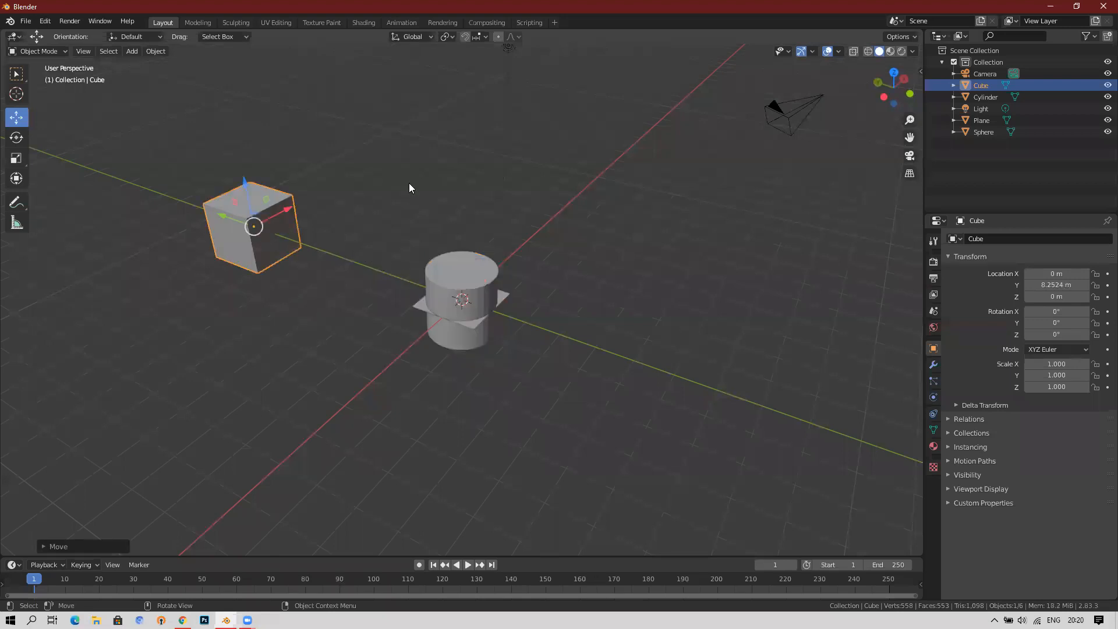
Move the cylinder away from the plane along the positive X axis and the sphere about 5.27 m along the negative X axis.
left_click(471, 284)
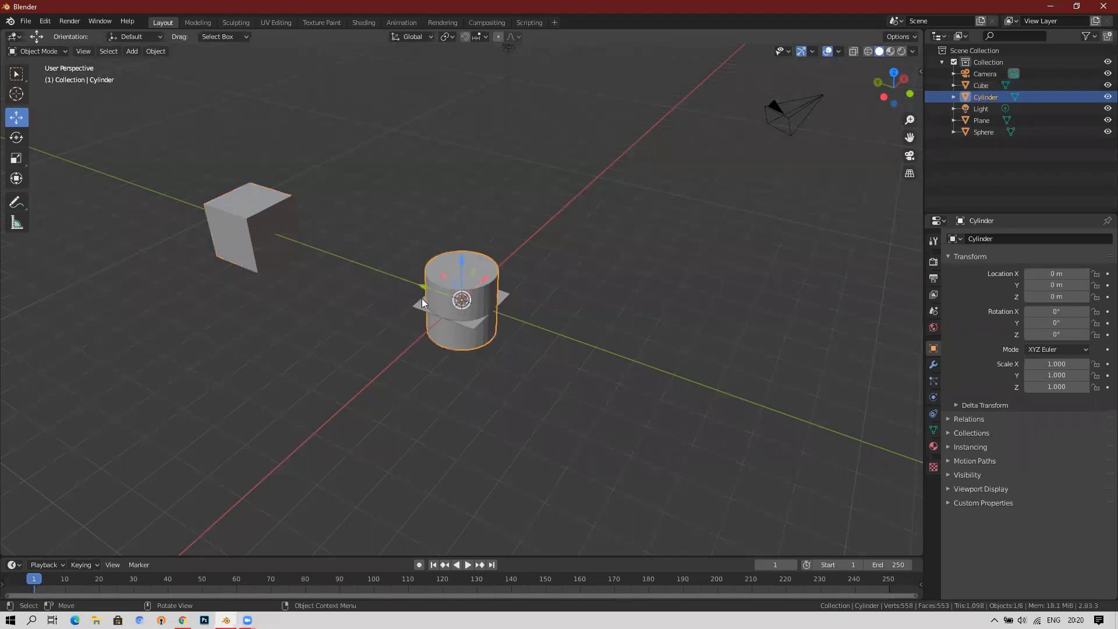
middle_click_drag(510, 316, 420, 304)
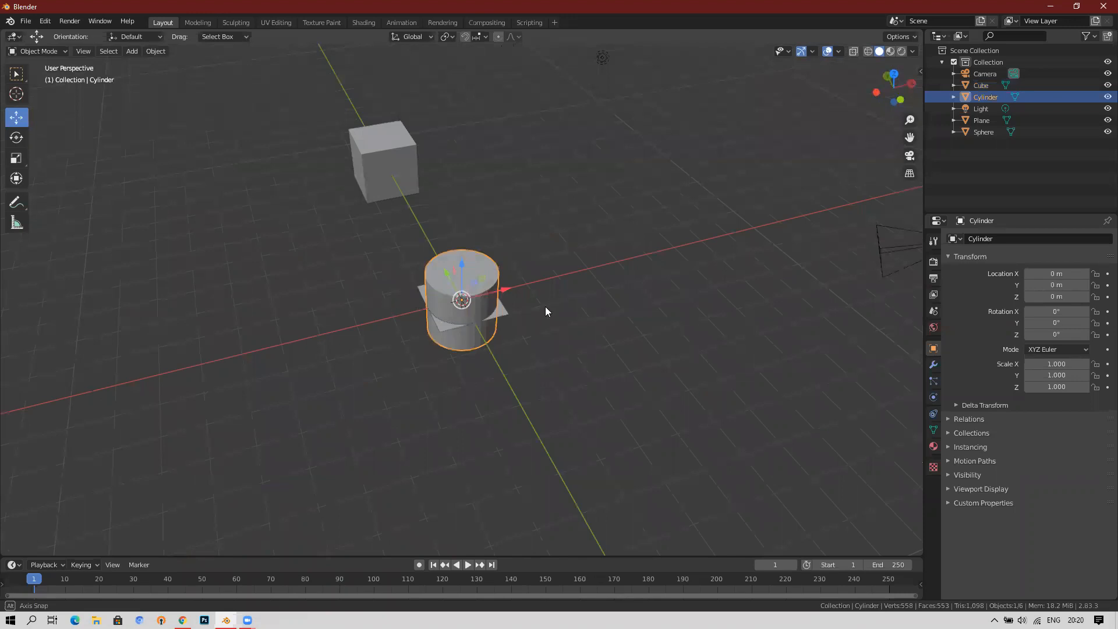
middle_click_drag(546, 307, 512, 294)
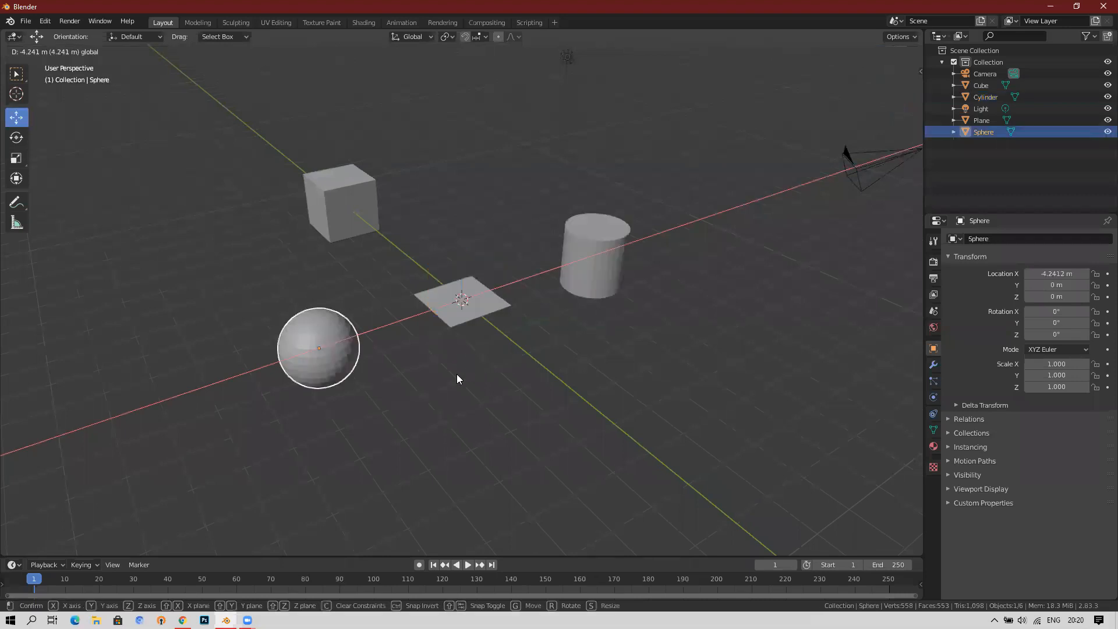
left_click_drag(456, 374, 431, 382)
middle_click_drag(431, 382, 417, 336)
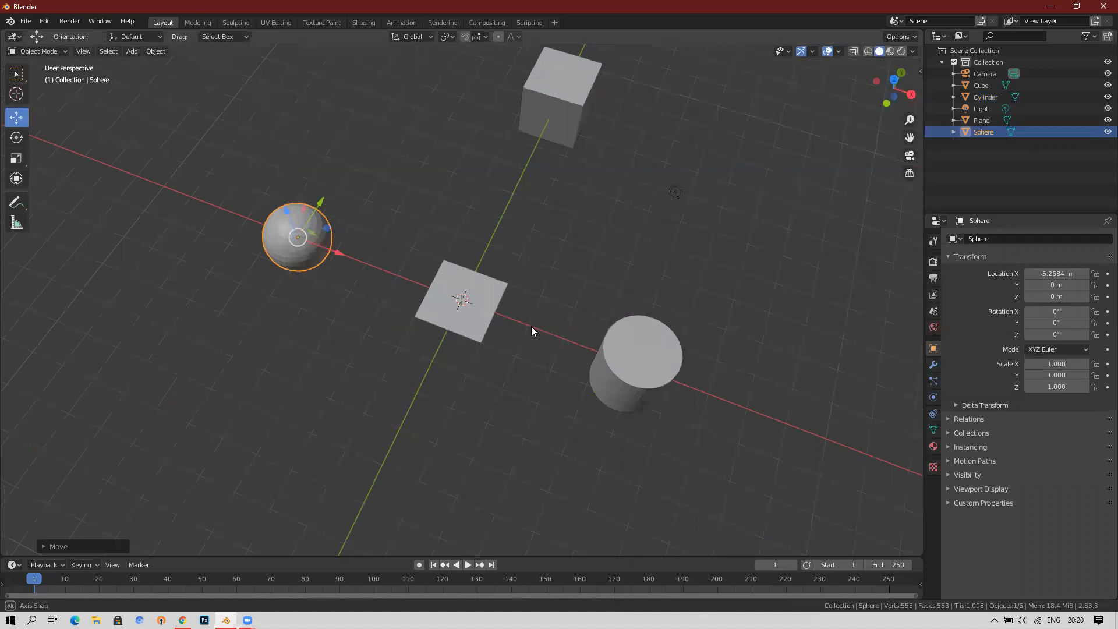
Move the cube about 7.6 m along the positive X axis and raise it about 2.17 m along Z.
middle_click_drag(487, 338, 476, 341)
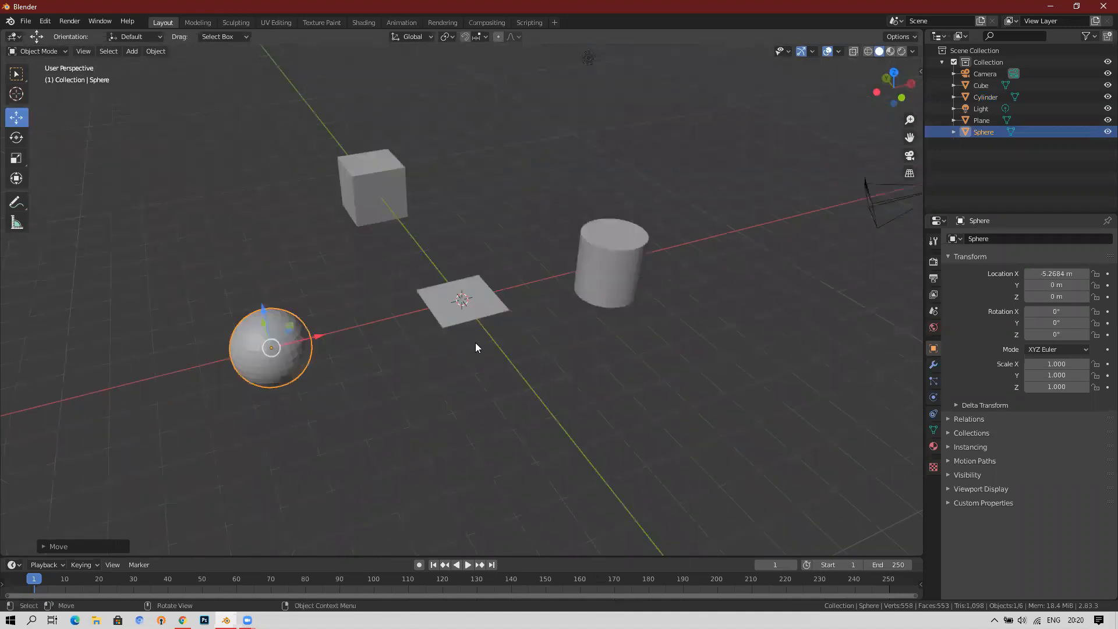
middle_click_drag(557, 327, 753, 209)
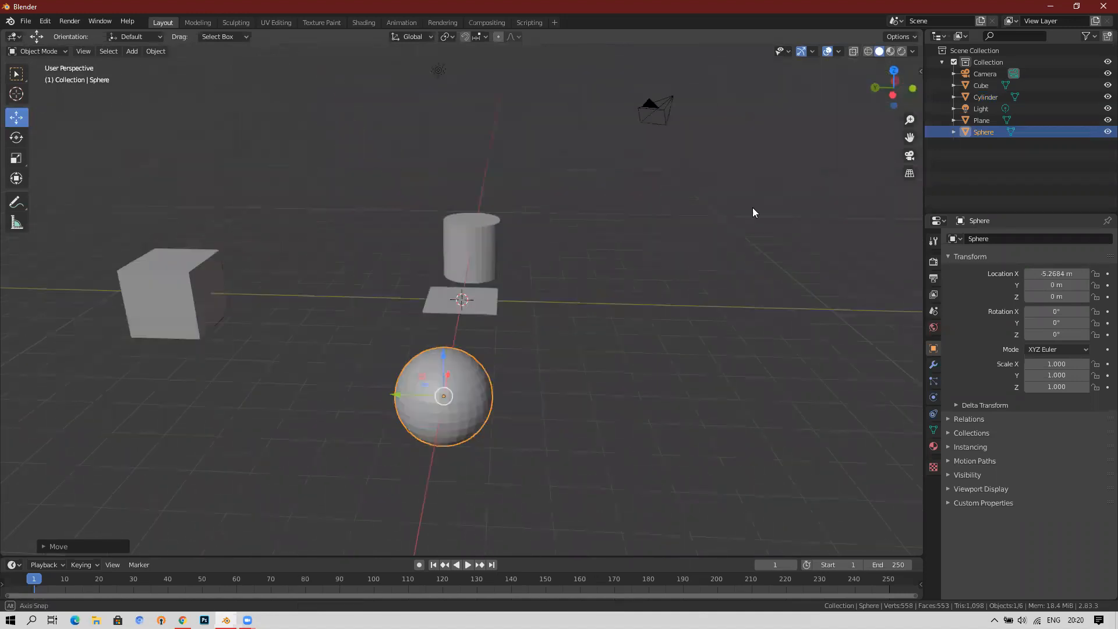
left_click_drag(894, 88, 857, 87)
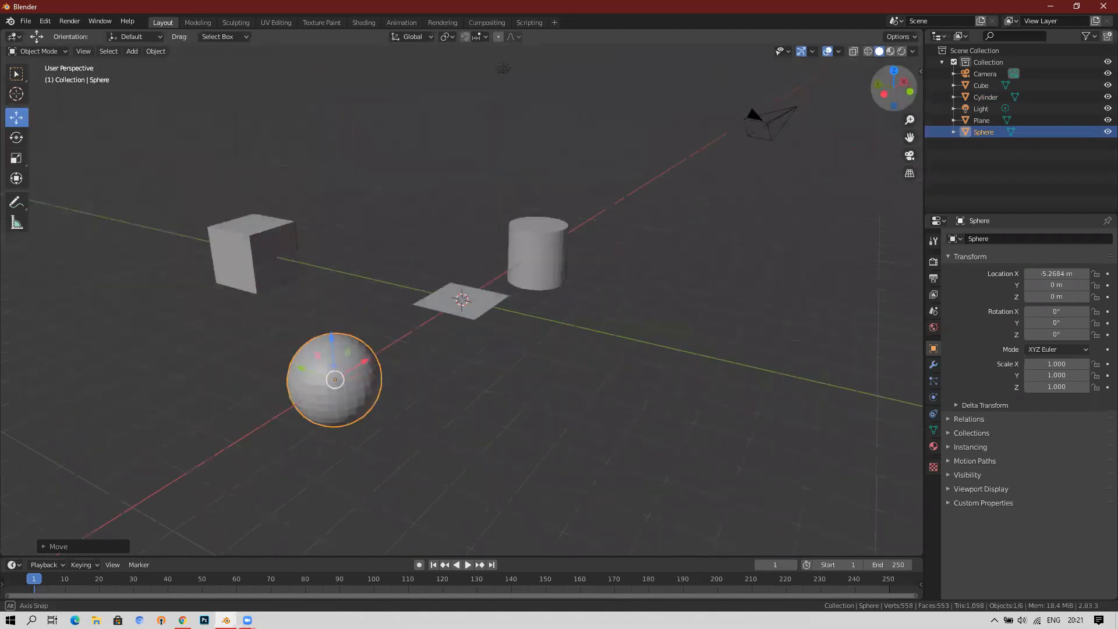
middle_click_drag(655, 228, 584, 245)
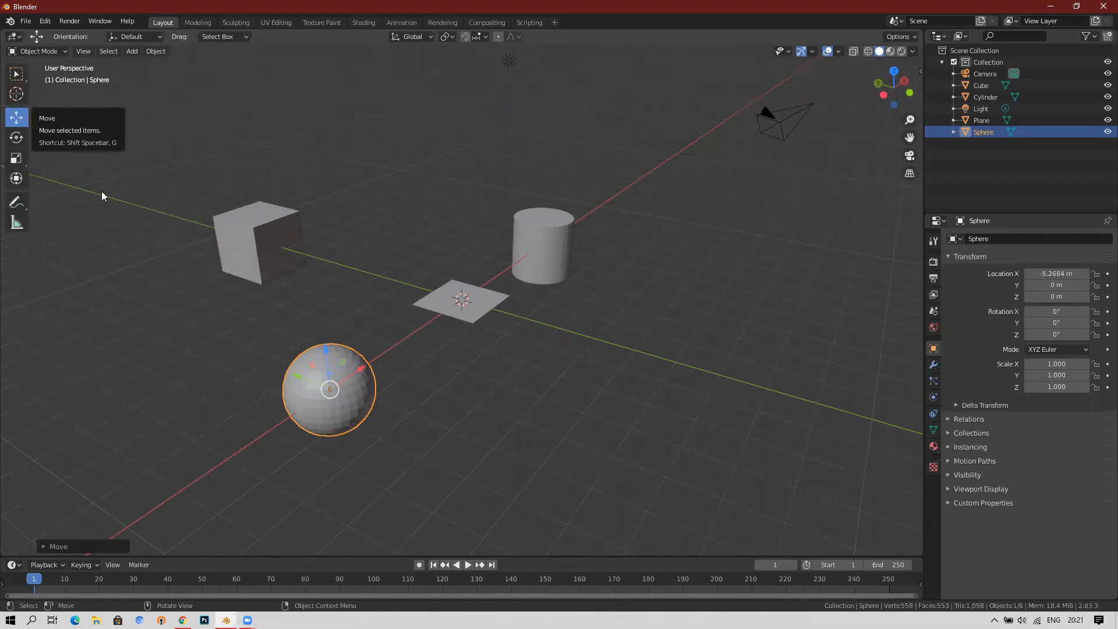
middle_click_drag(313, 283, 271, 275)
middle_click_drag(460, 260, 495, 394)
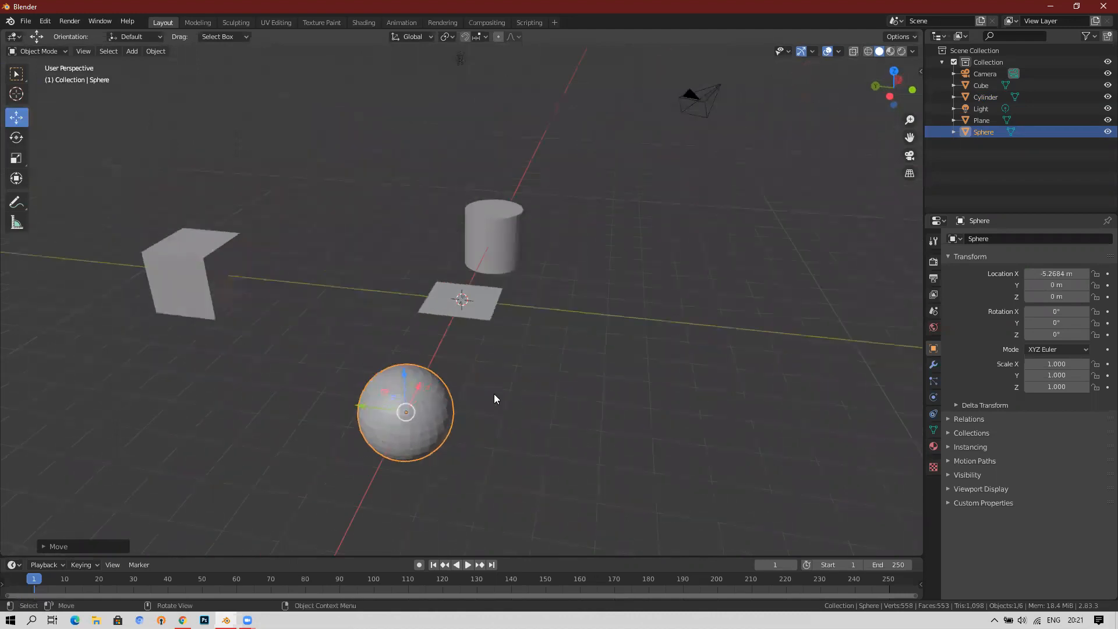
left_click(185, 254)
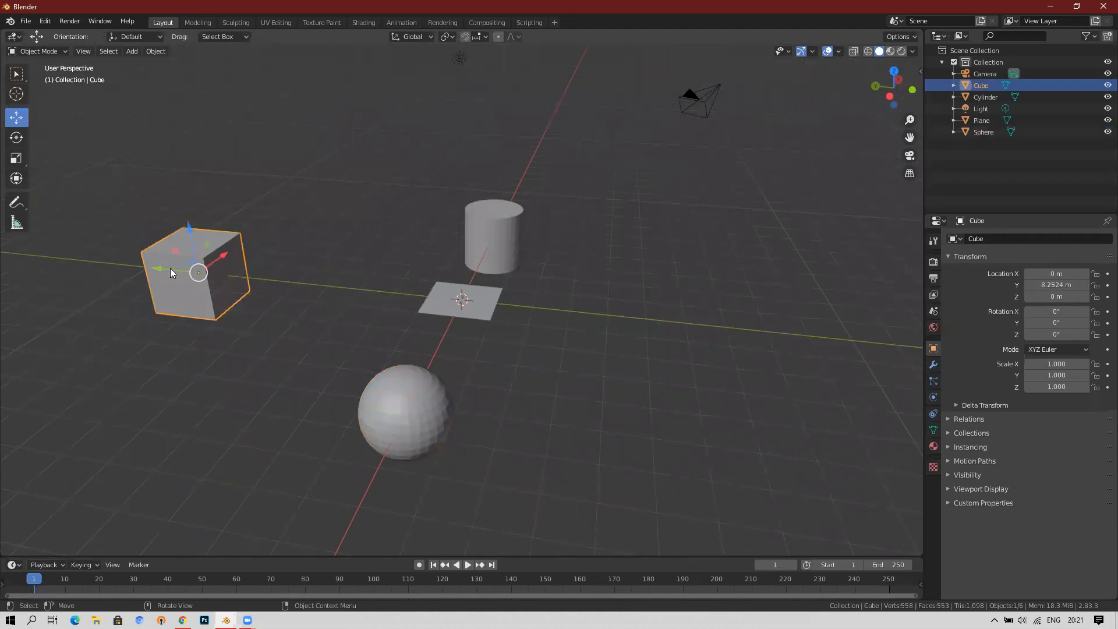
left_click_drag(219, 264, 336, 218)
left_click_drag(302, 158, 298, 102)
Move the cylinder to about Y -5.06 m, Z 1.9 m and the plane about 3.47 m along the positive Y axis.
left_click(511, 251)
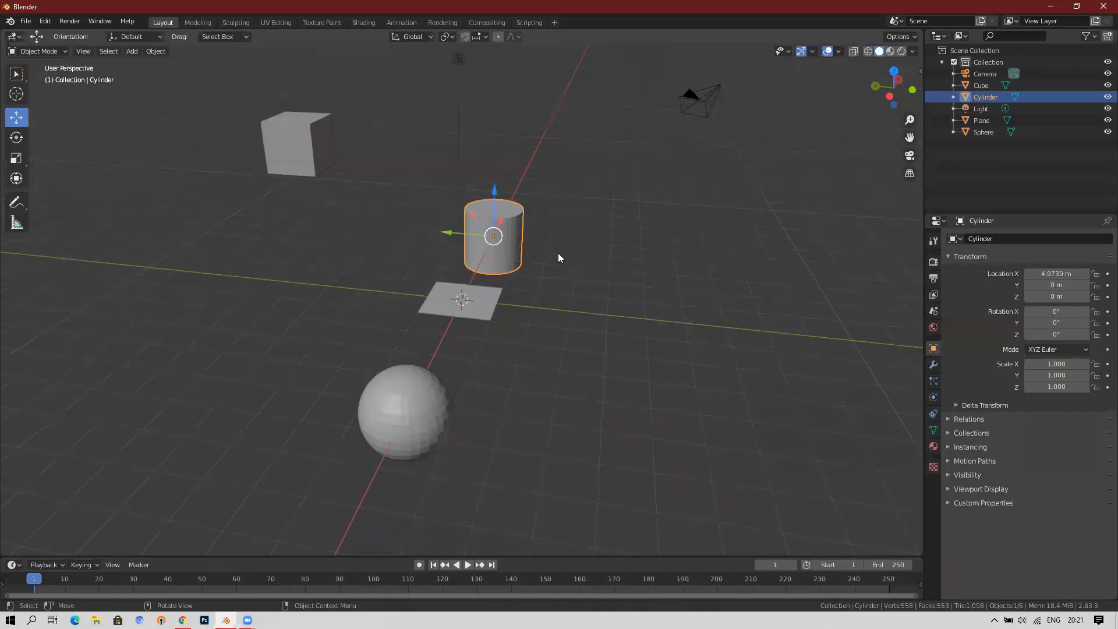
left_click(489, 314)
left_click_drag(416, 296, 298, 283)
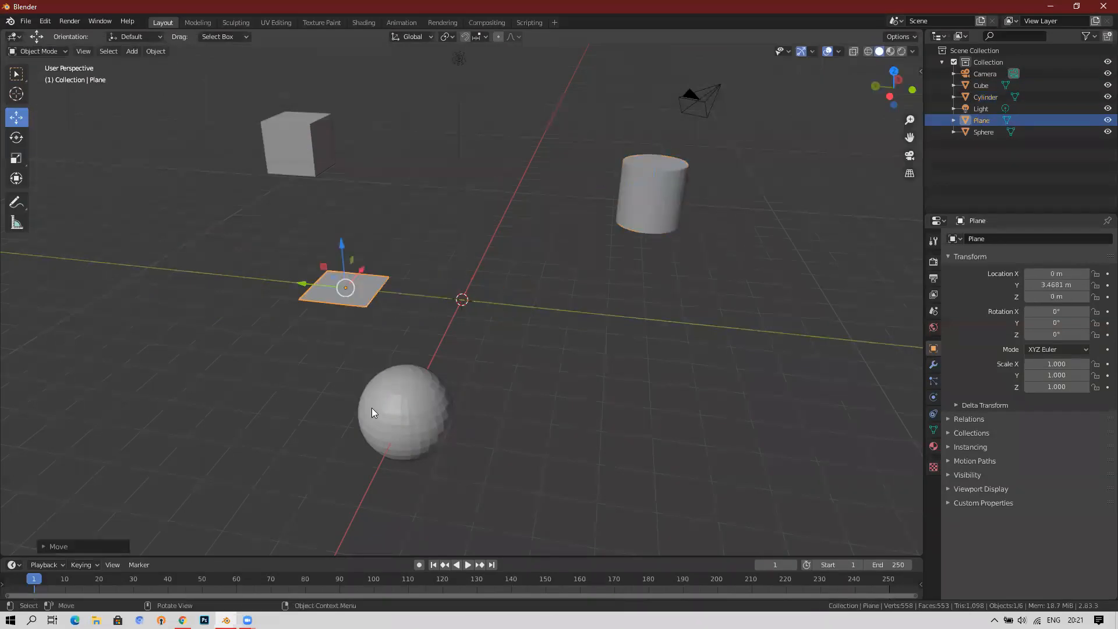
Move the sphere to about X 5.4 m, Y -4.86 m, Z 0.68 m so it overlaps the cylinder's lower end.
left_click(420, 430)
left_click_drag(419, 384, 583, 256)
left_click_drag(645, 216, 646, 198)
Rotate the cube to about X 20.2°, Y 9.1°, Z 155° and the cylinder to about X -67.6°, Y -1°, Z 2.5°.
middle_click_drag(593, 267, 496, 270)
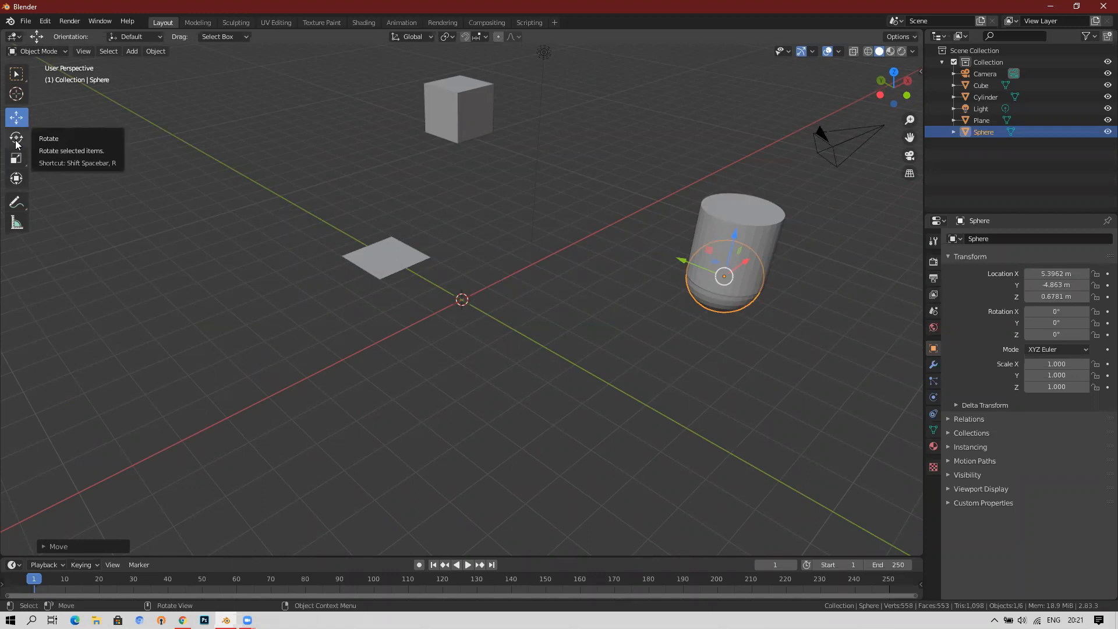
left_click(459, 117)
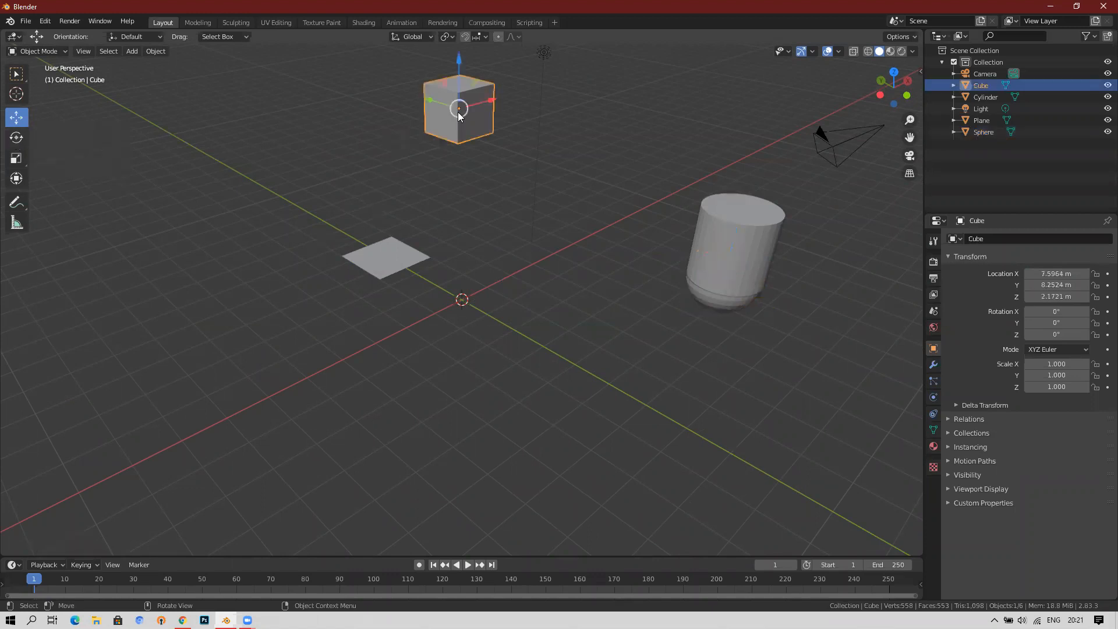
left_click(15, 140)
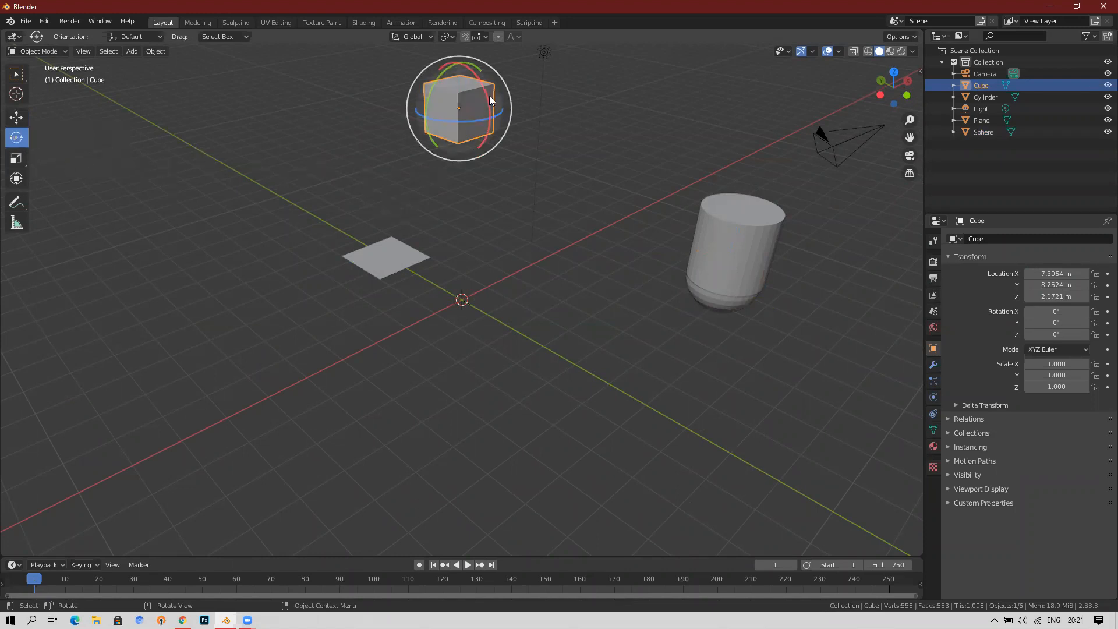
middle_click_drag(393, 77, 270, 196)
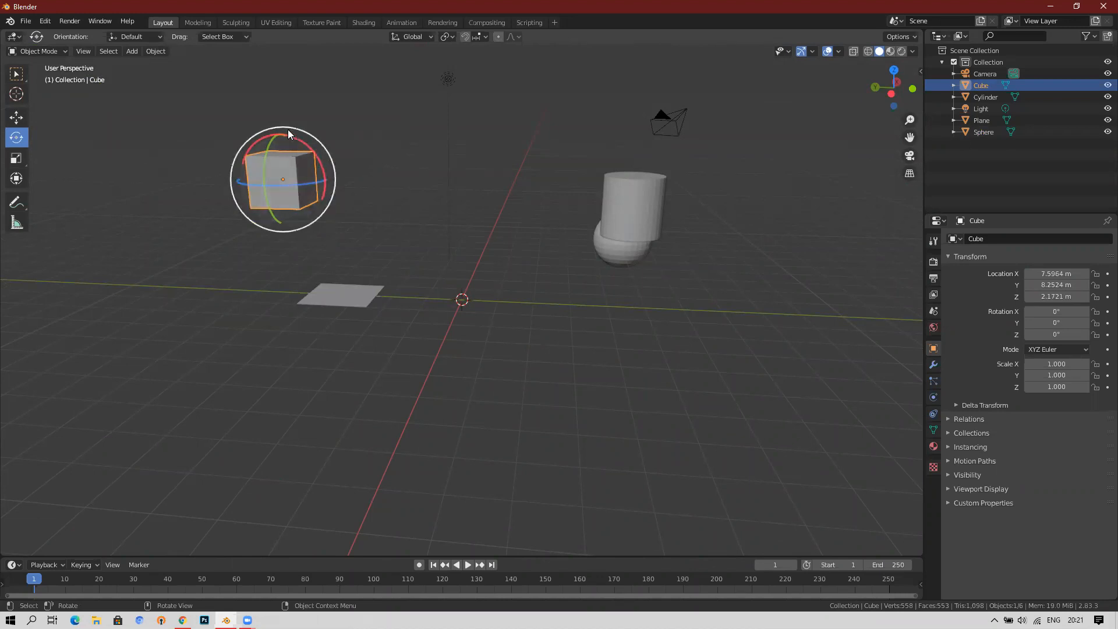
left_click_drag(290, 135, 335, 193)
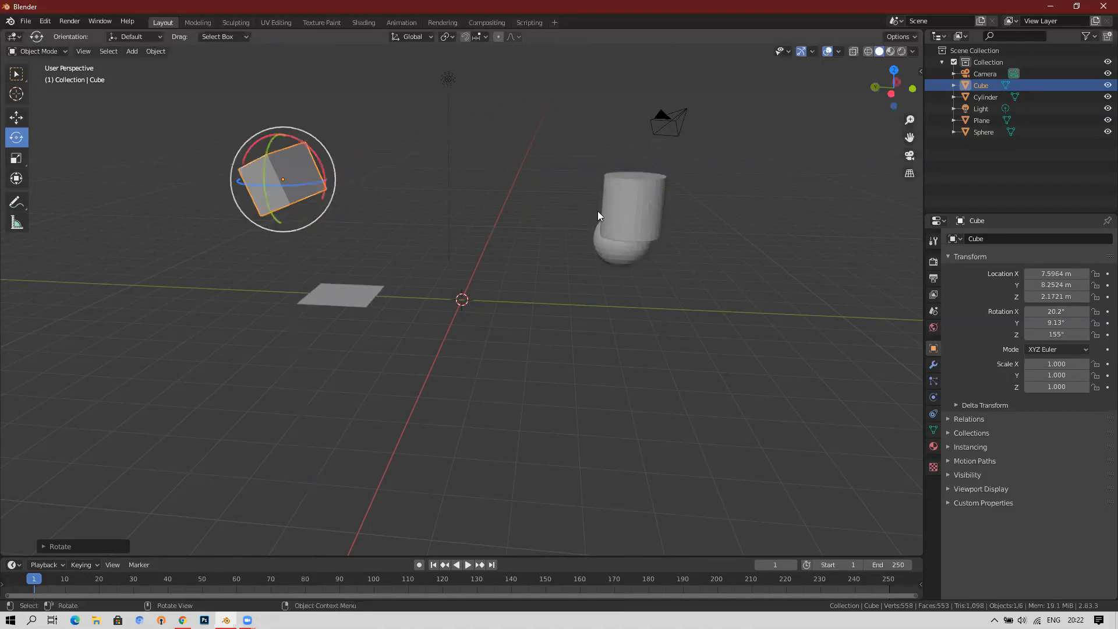
left_click(654, 219)
left_click_drag(638, 169, 618, 161)
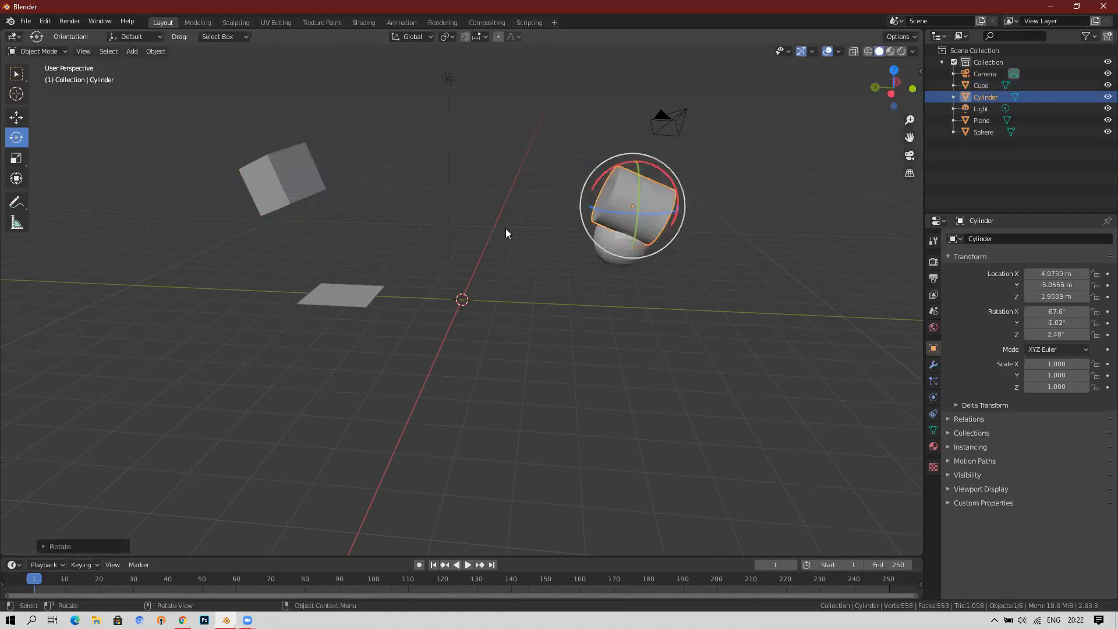
Rotate the sphere freely and the plane to about X -108°, Y -121°, Z 137°.
left_click(618, 245)
left_click_drag(631, 255, 658, 233)
left_click(352, 300)
left_click_drag(327, 285, 334, 237)
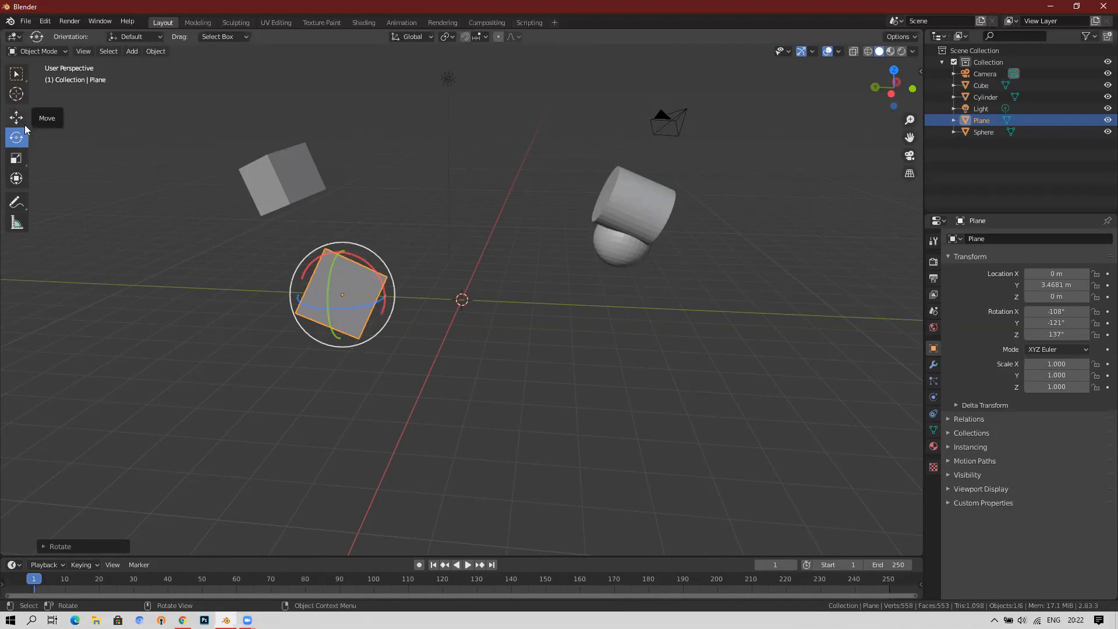
Scale the cube up slightly along the global Z and X axes, to about 1.14, 1.21 and 1.18.
left_click(16, 158)
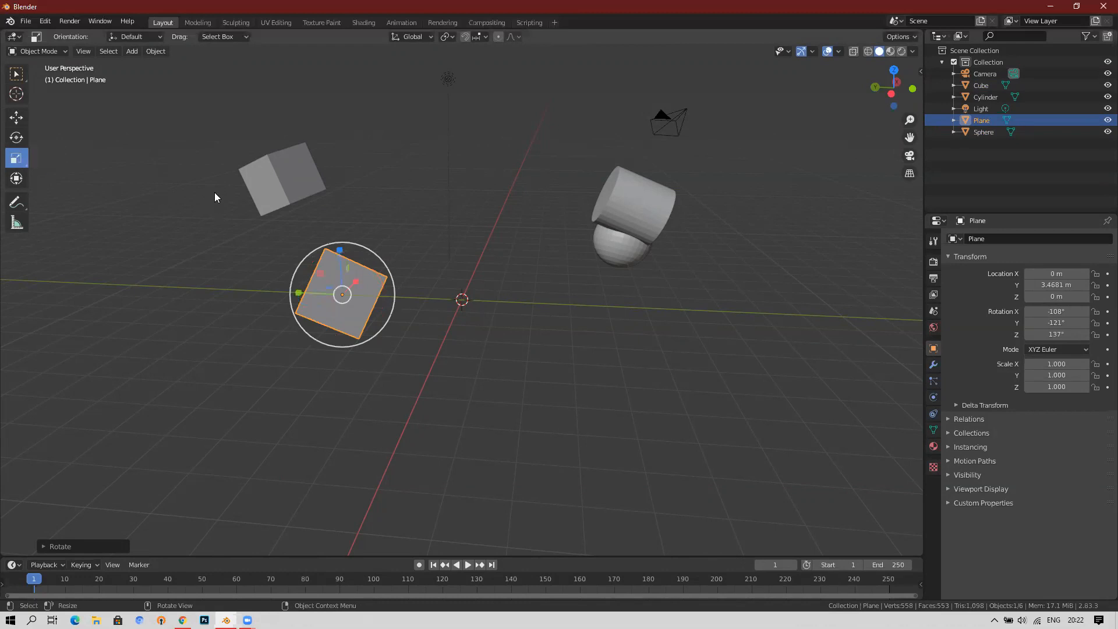
left_click(289, 174)
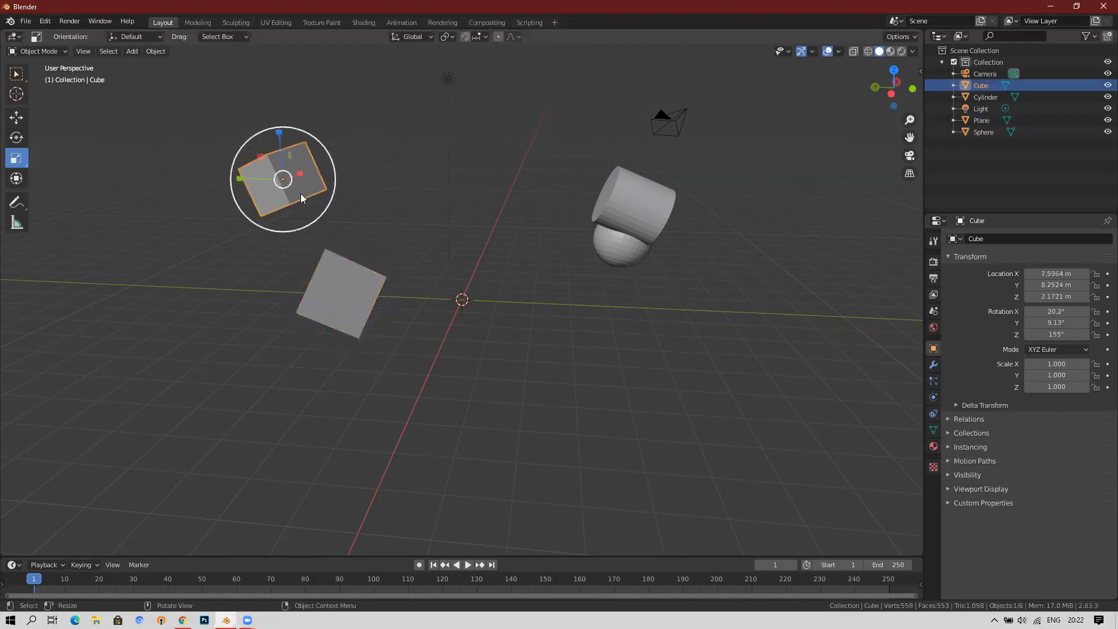
middle_click_drag(406, 178, 804, 125)
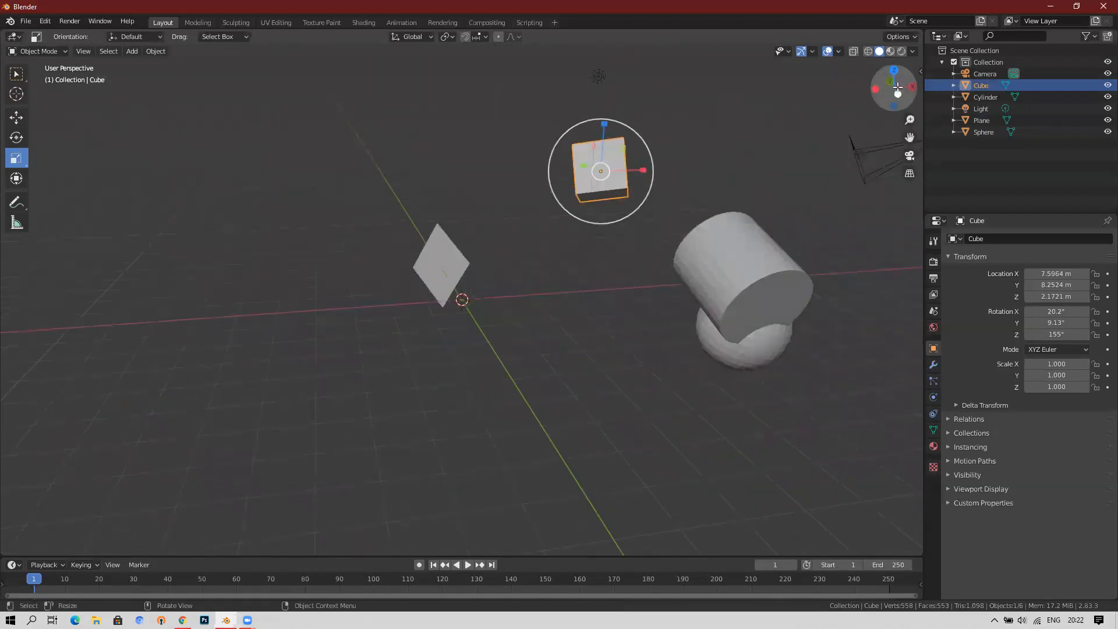
left_click_drag(897, 88, 876, 94)
middle_click_drag(756, 143, 750, 144)
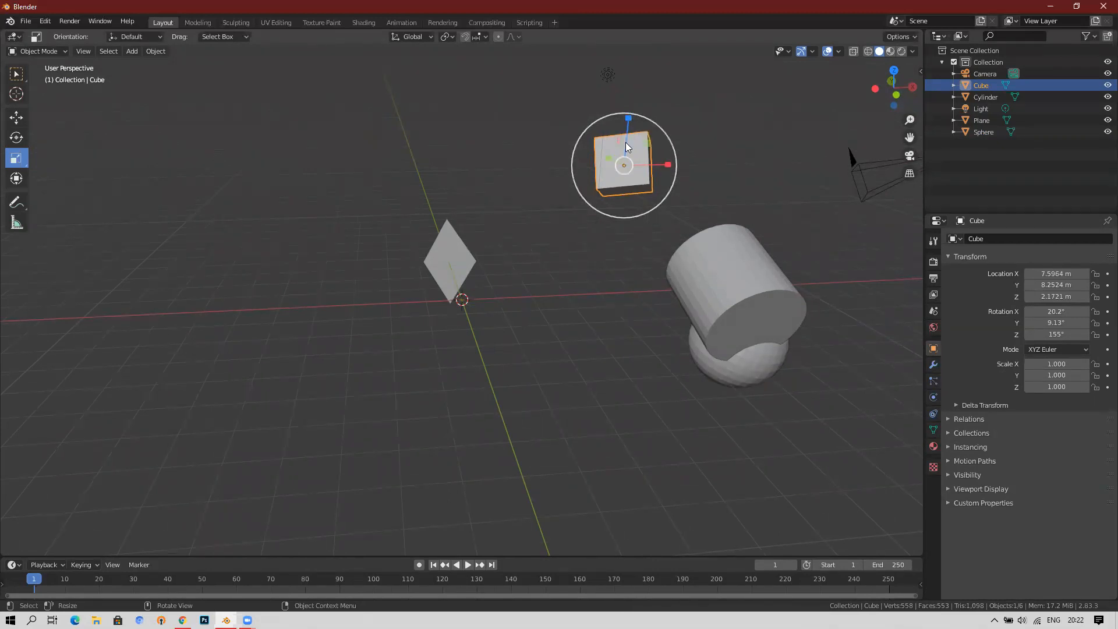
mouse_move(629, 120)
left_mouse_down()
mouse_move(625, 59)
mouse_move(634, 115)
left_mouse_up()
left_click_drag(667, 166, 669, 221)
Enlarge the cube along the global Y, X and Z axes to a scale of about 2.71, 3.37 and 1.91.
middle_click_drag(669, 221, 569, 202)
middle_click_drag(673, 244, 542, 242)
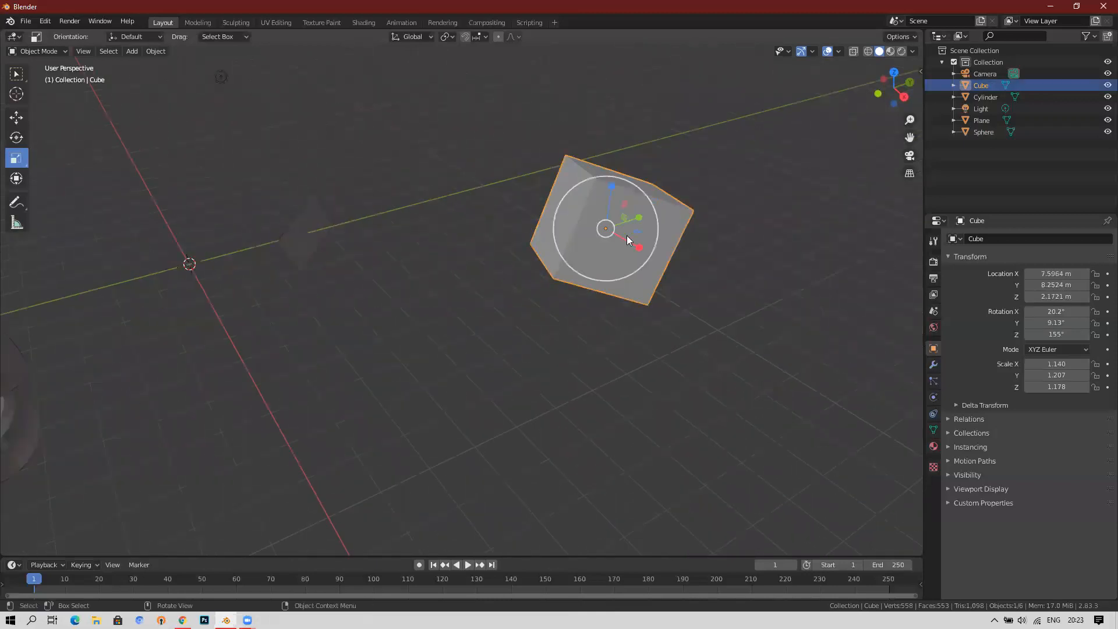
left_click_drag(636, 221, 681, 198)
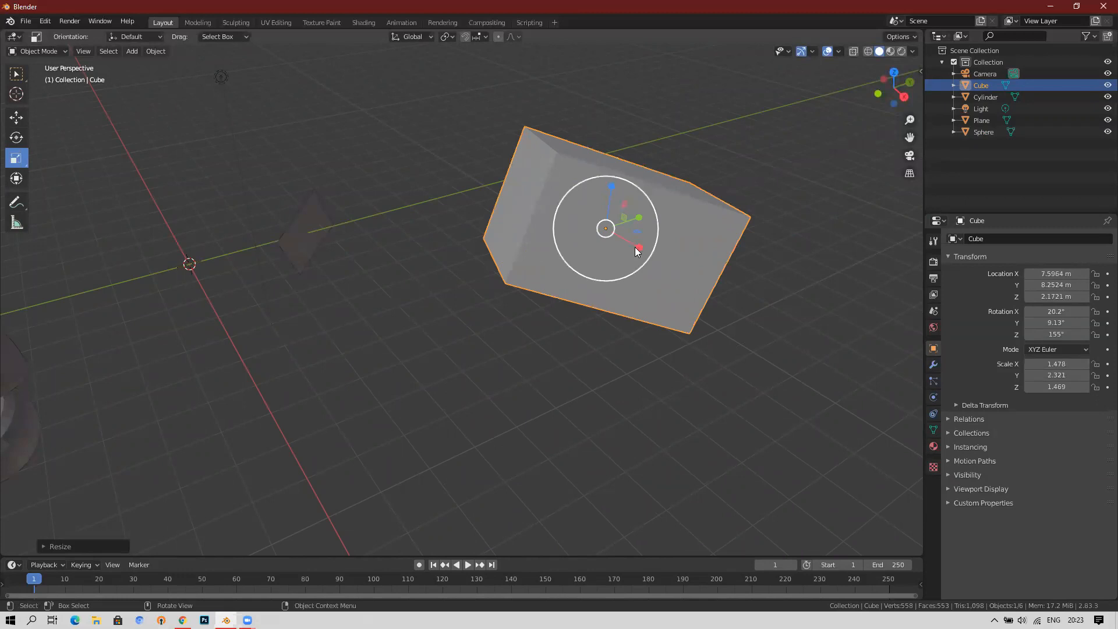
left_click_drag(636, 247, 659, 257)
left_click_drag(608, 191, 609, 176)
Examine the enlarged, tilted cube and the other meshes around it from several angles.
middle_click_drag(623, 207, 519, 229)
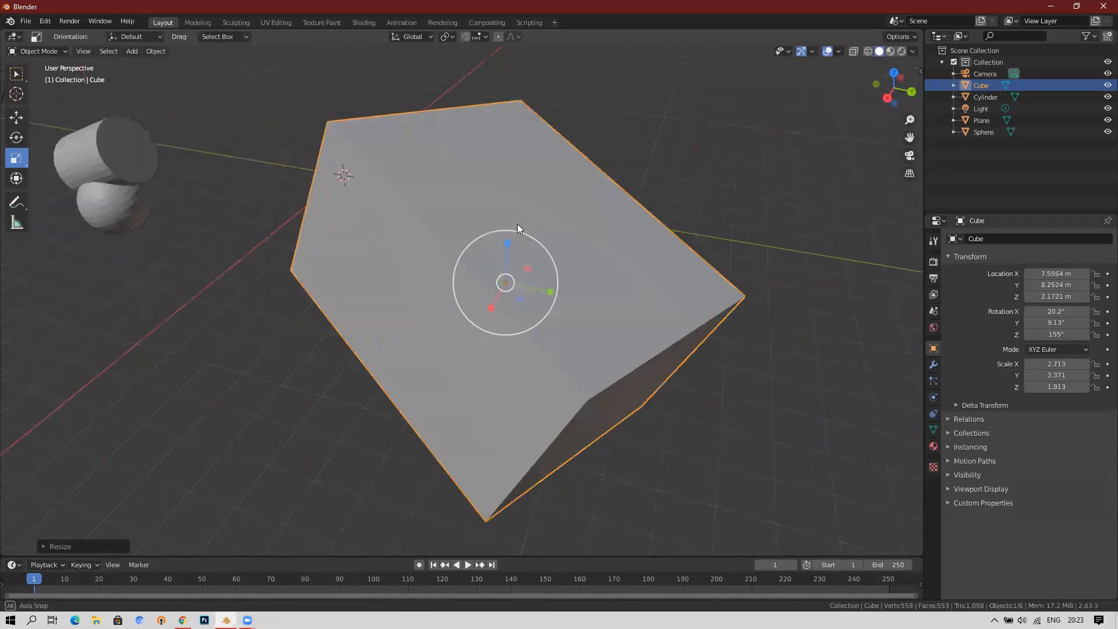
middle_click_drag(427, 249, 547, 229)
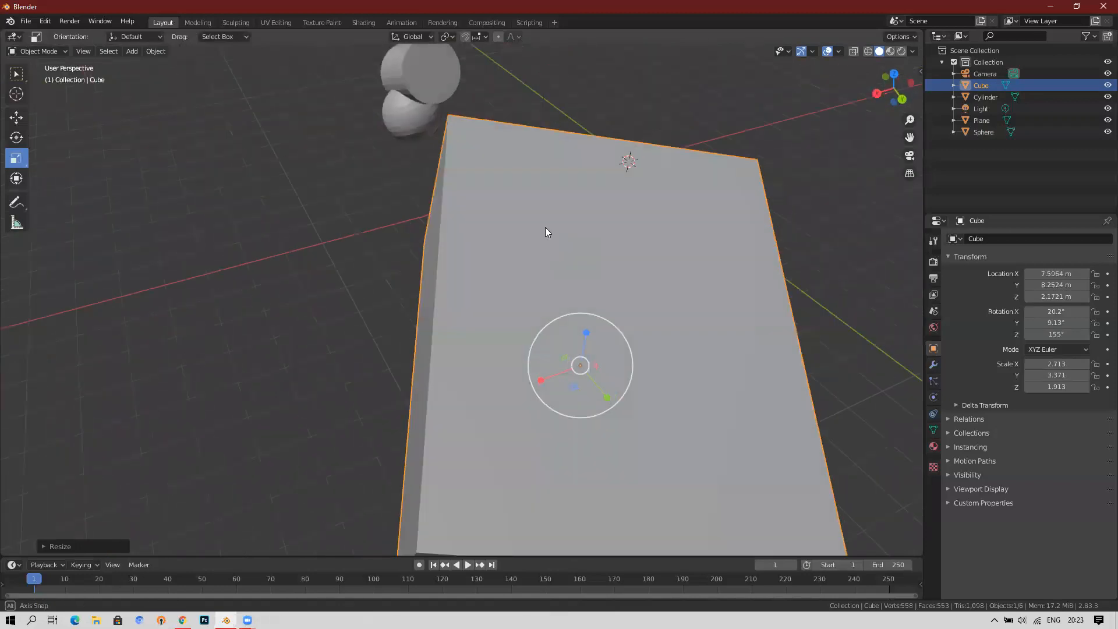
middle_click_drag(584, 266, 473, 296)
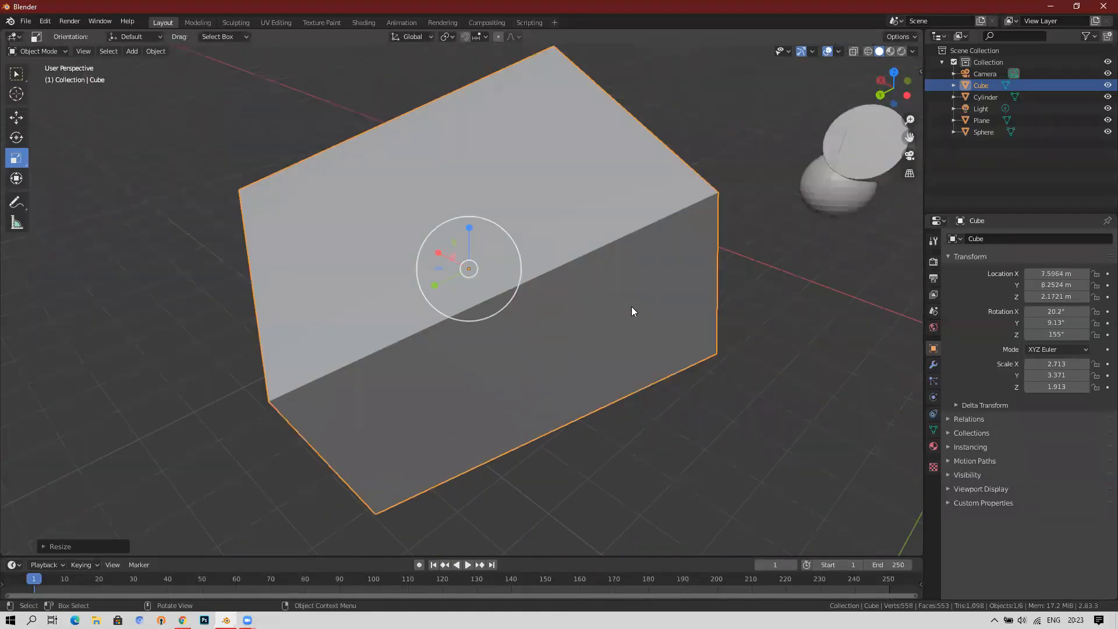
middle_click_drag(612, 325, 621, 364)
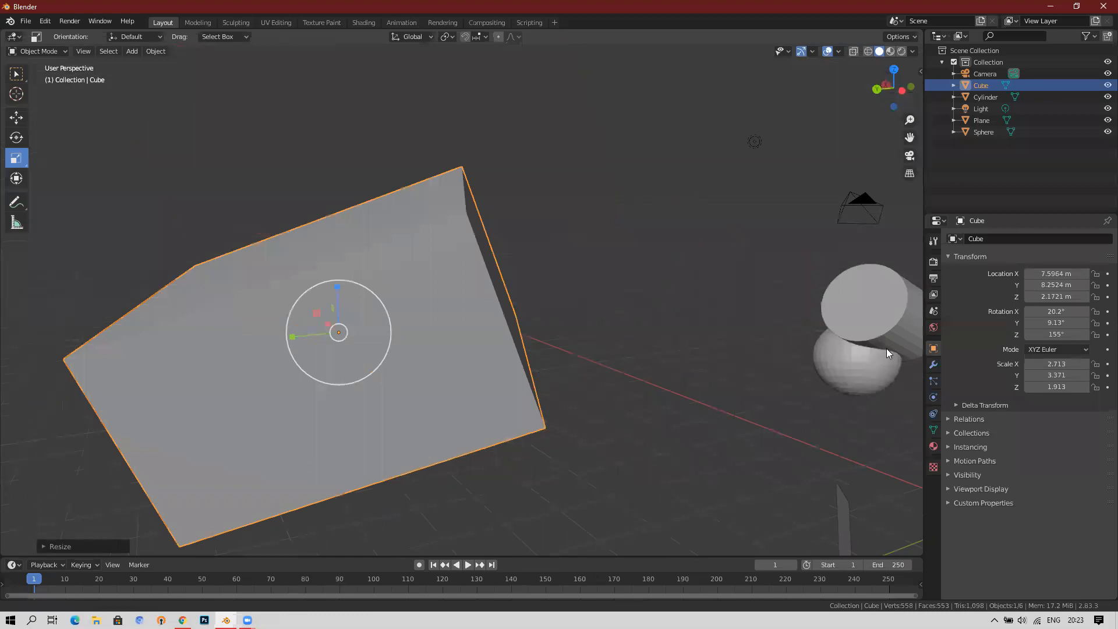
middle_click_drag(886, 349, 591, 302)
middle_click_drag(506, 366, 571, 347)
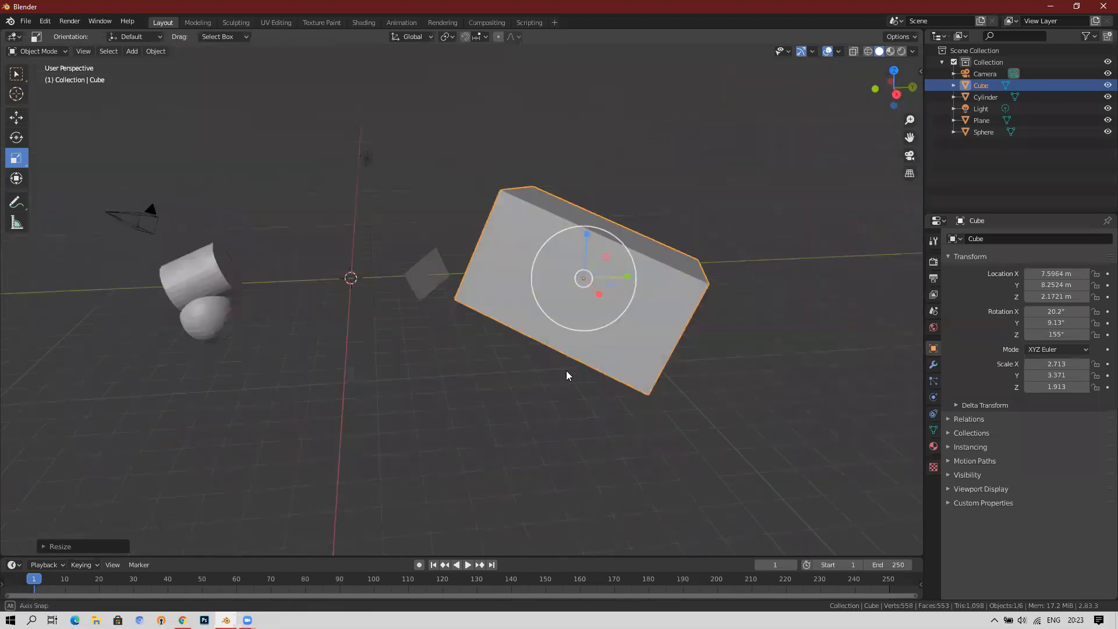
middle_click_drag(496, 373, 490, 360)
mouse_move(600, 355)
middle_mouse_down()
mouse_move(585, 347)
mouse_move(593, 335)
middle_mouse_up()
mouse_move(519, 349)
middle_mouse_down()
mouse_move(501, 347)
mouse_move(520, 357)
middle_mouse_up()
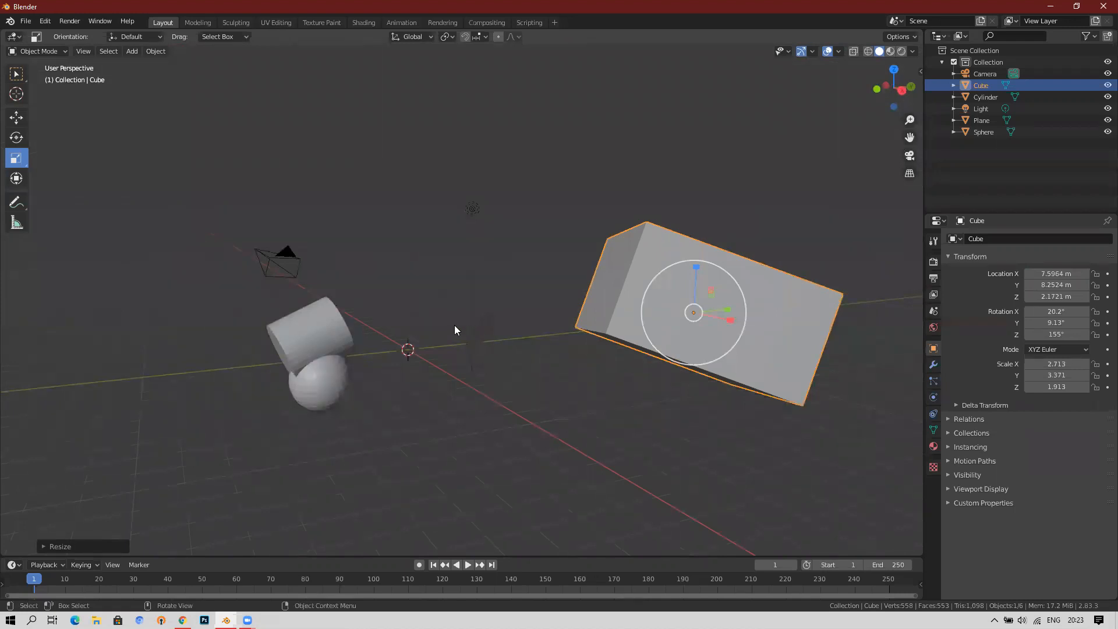
Enlarge the cylinder along the global axes to a scale of about X 2.77, Y 2.32, Z 2.42.
left_click(319, 333)
left_click_drag(310, 301, 310, 259)
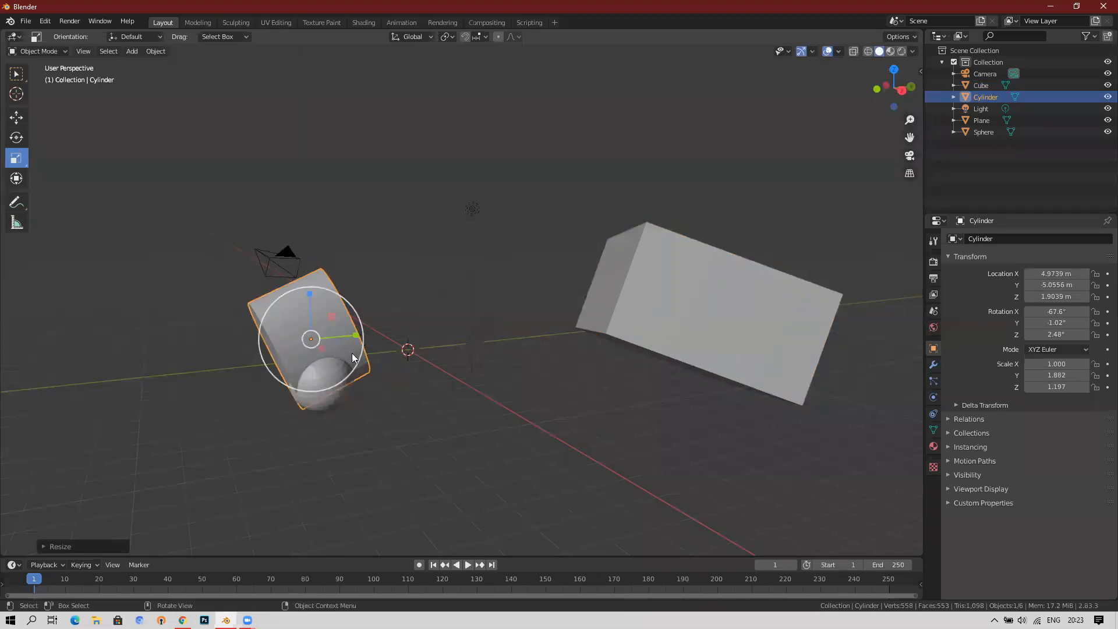
left_click_drag(321, 345, 361, 395)
middle_click_drag(452, 408, 372, 431)
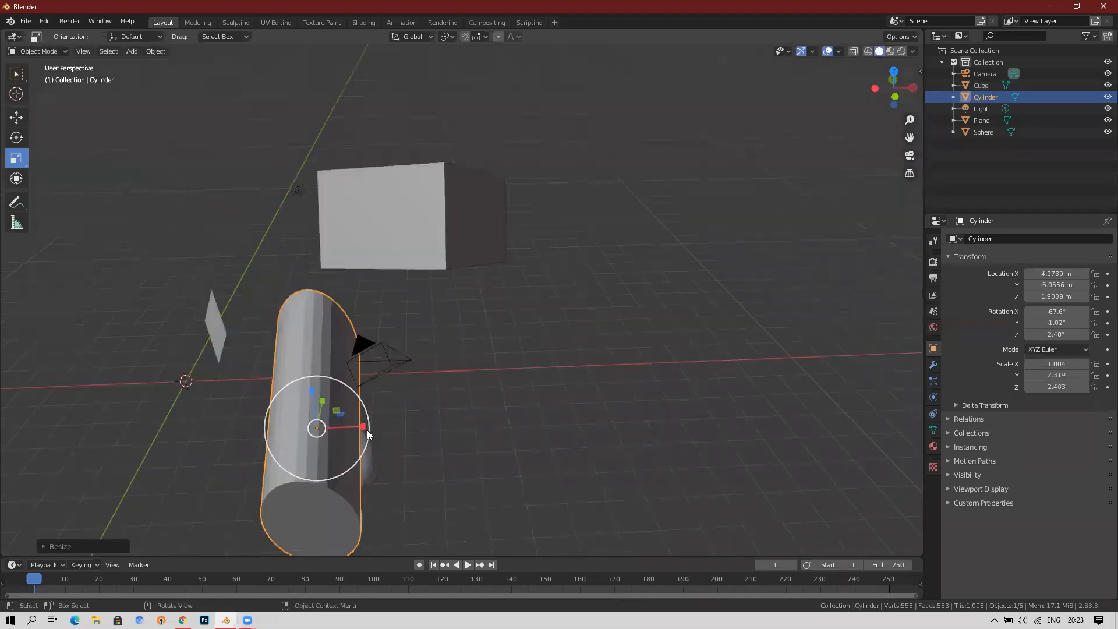
left_click_drag(363, 427, 451, 425)
Move the cylinder along the negative X axis to about X -2.13 m, away from the sphere.
middle_click_drag(428, 402, 401, 362)
middle_click_drag(504, 408, 445, 424)
middle_click_drag(537, 377, 86, 133)
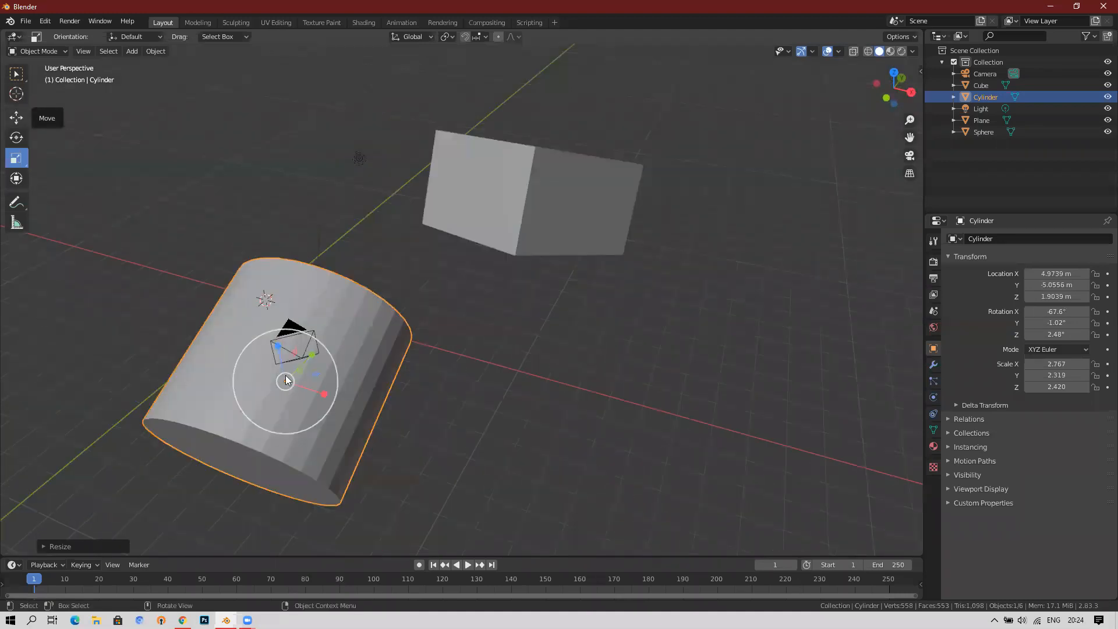
left_click_drag(320, 397, 348, 317)
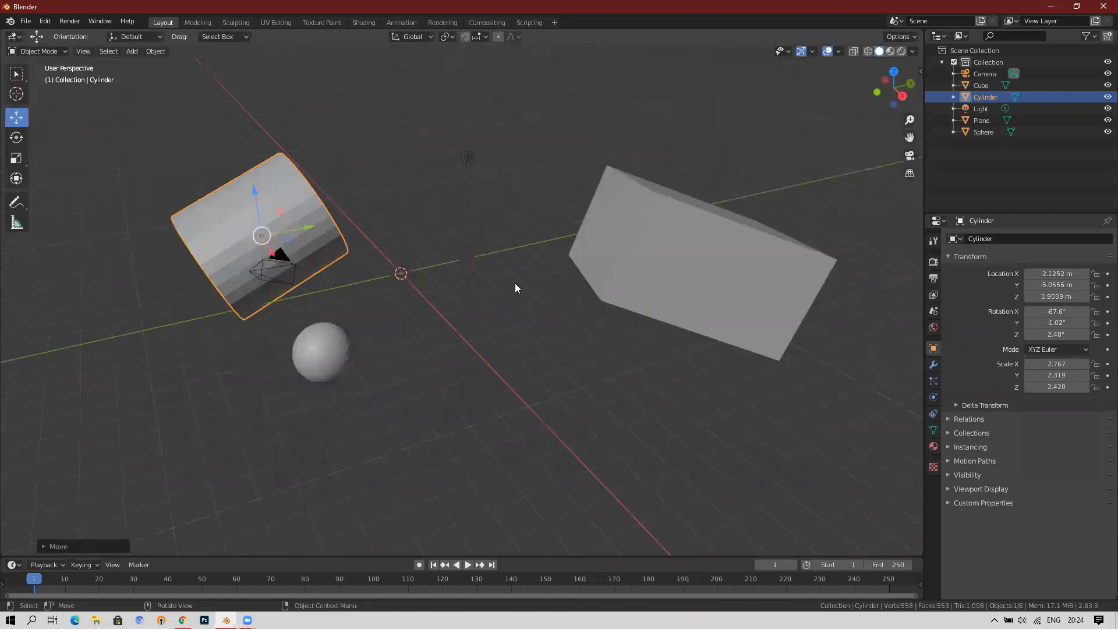
In the front orthographic view, move the cylinder along the negative X axis to about X -4.8 m, clear of the plane.
middle_click_drag(515, 287, 478, 326)
middle_click_drag(410, 371, 408, 282)
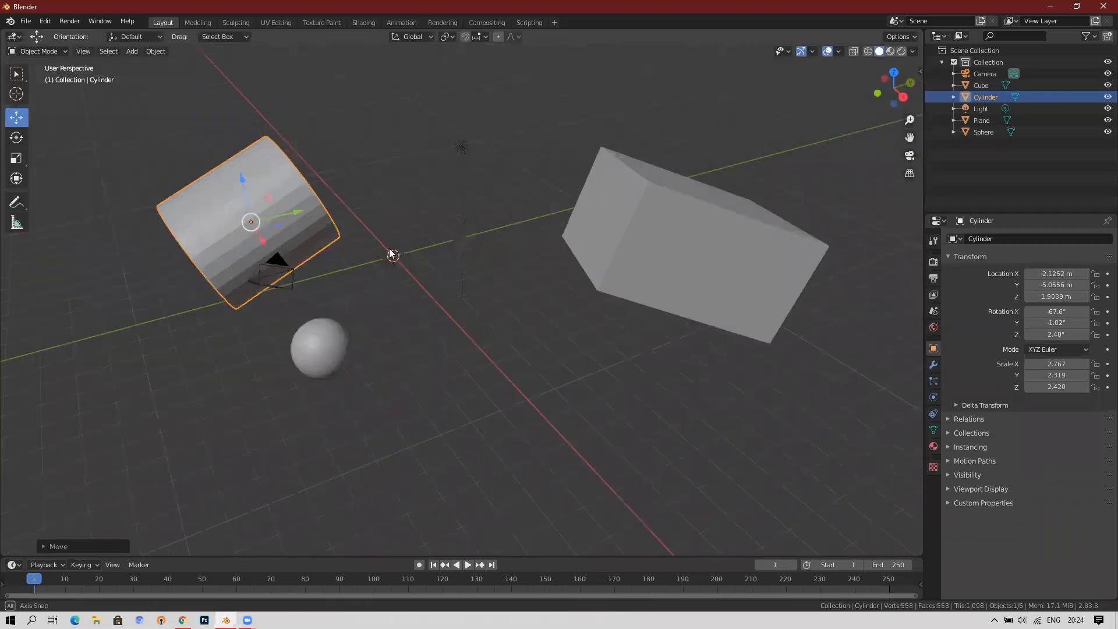
middle_click_drag(522, 282, 664, 266)
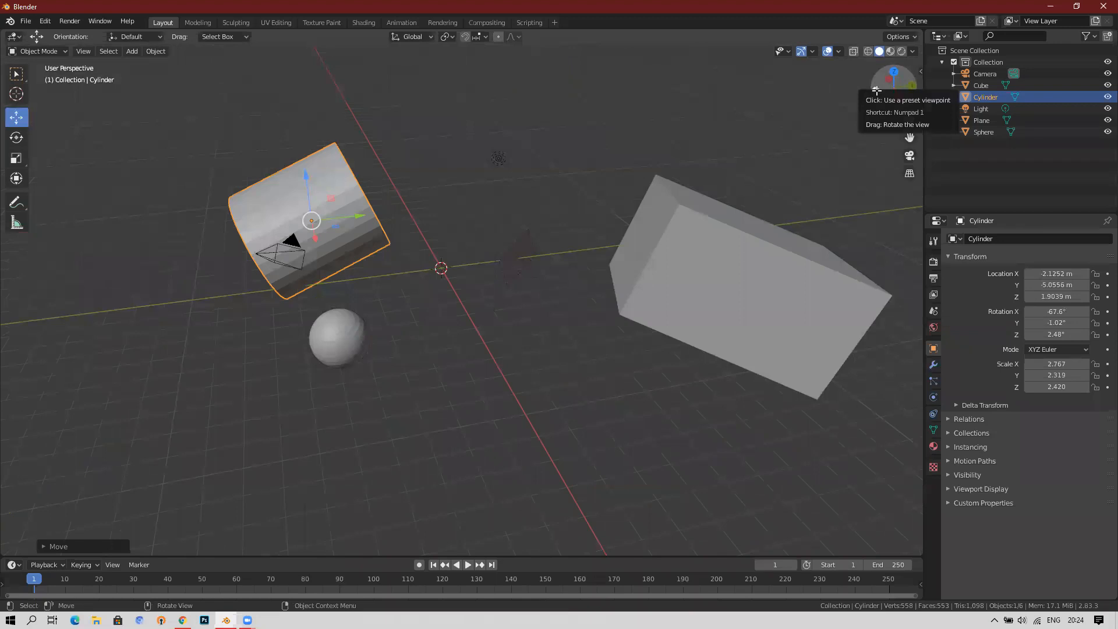
left_click(877, 91)
middle_click_drag(419, 234, 632, 161, "shift")
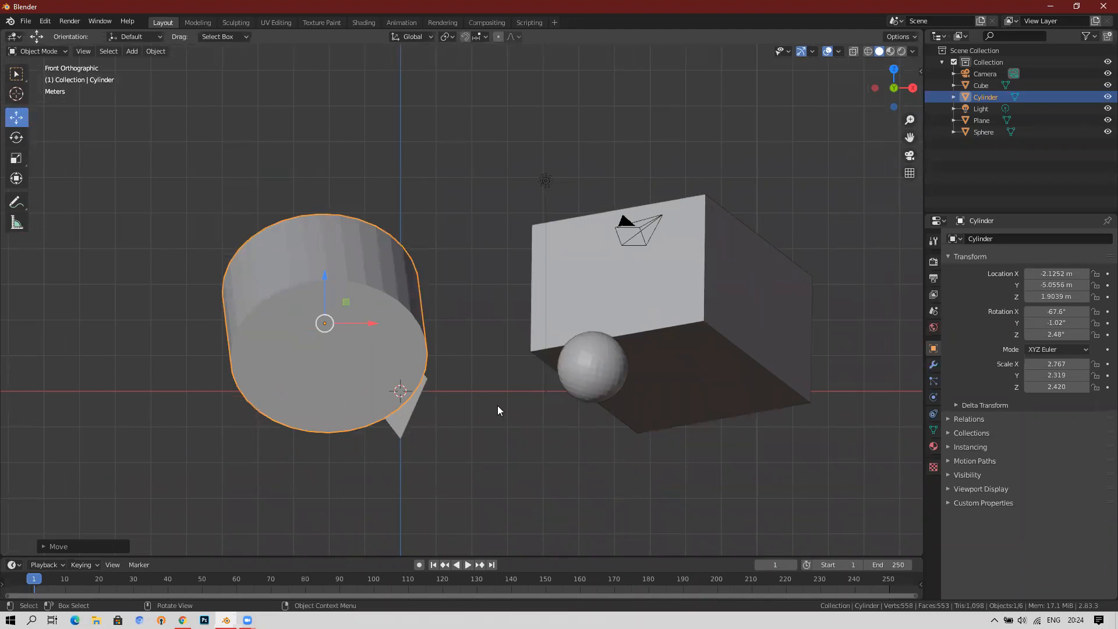
left_click_drag(371, 323, 271, 323)
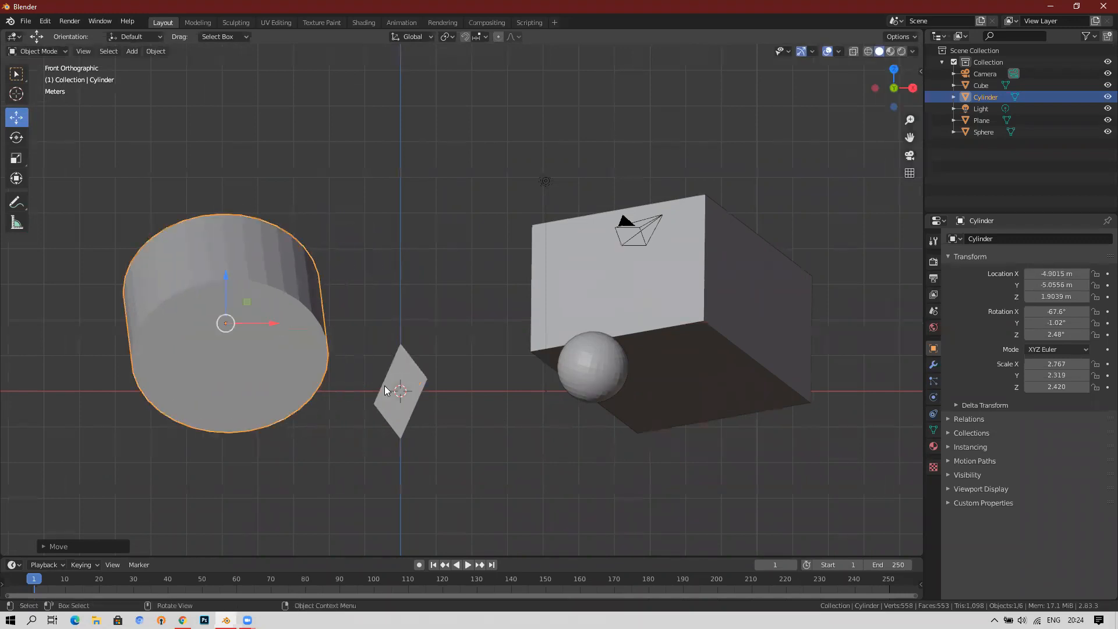
Raise the plane and the cube along the global Z axis in the front orthographic view.
left_click(410, 431)
left_click_drag(401, 348, 423, 169)
left_click(658, 286)
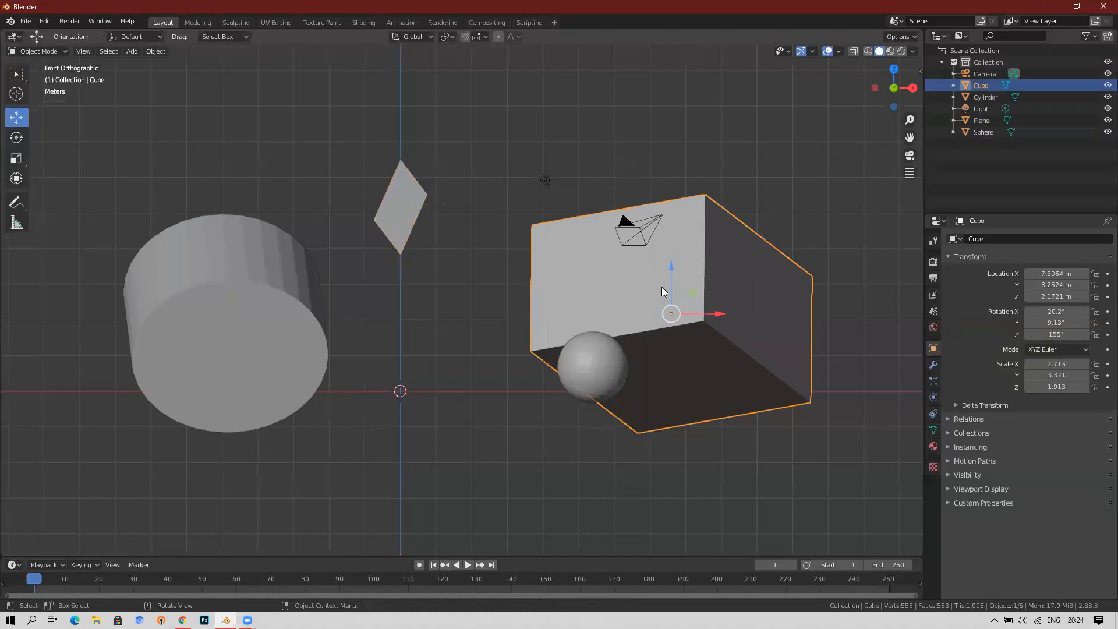
left_click_drag(672, 266, 678, 140)
Move the sphere along the X axis to about 3.21 m and stretch it to a scale of about X 1.68, Y 3.02, Z 2.08.
left_click(612, 361)
left_click_drag(589, 365, 514, 366)
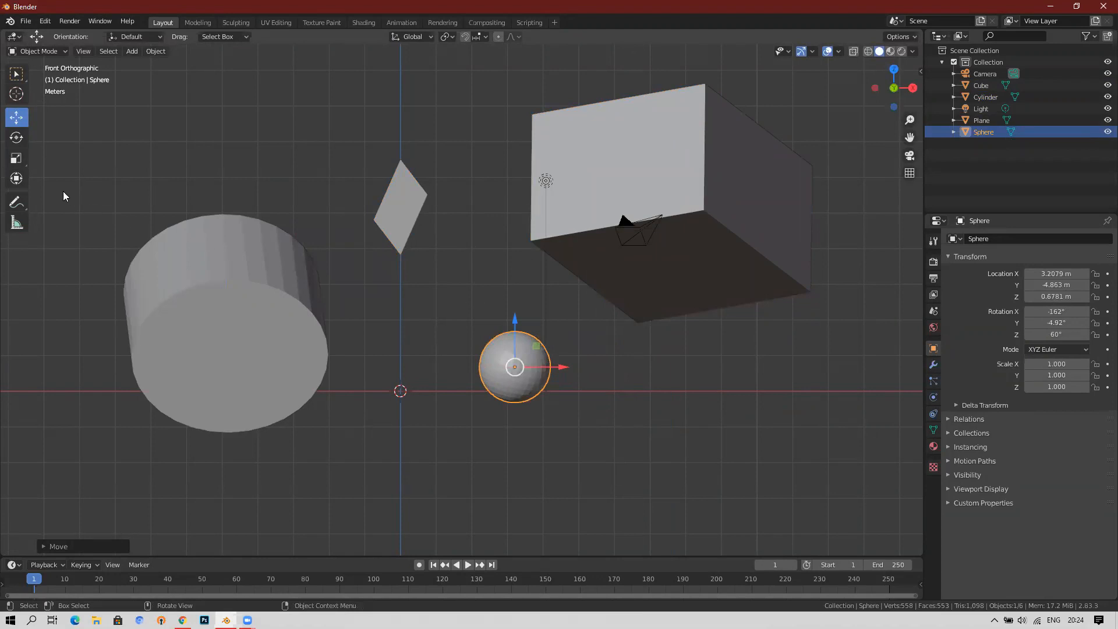
left_click(16, 158)
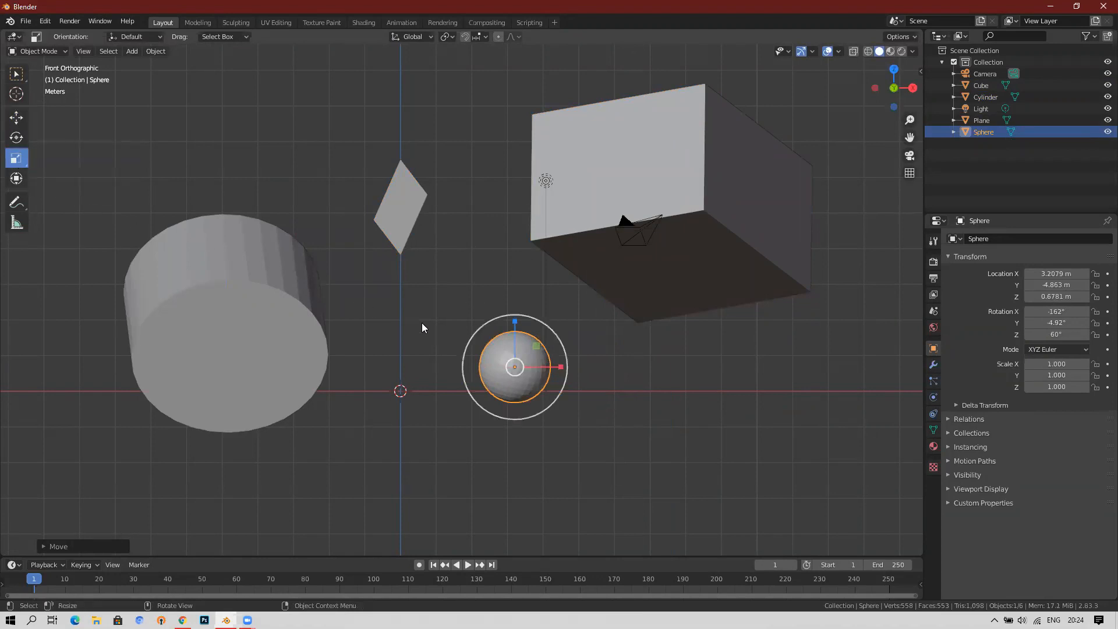
left_click_drag(558, 364, 533, 366)
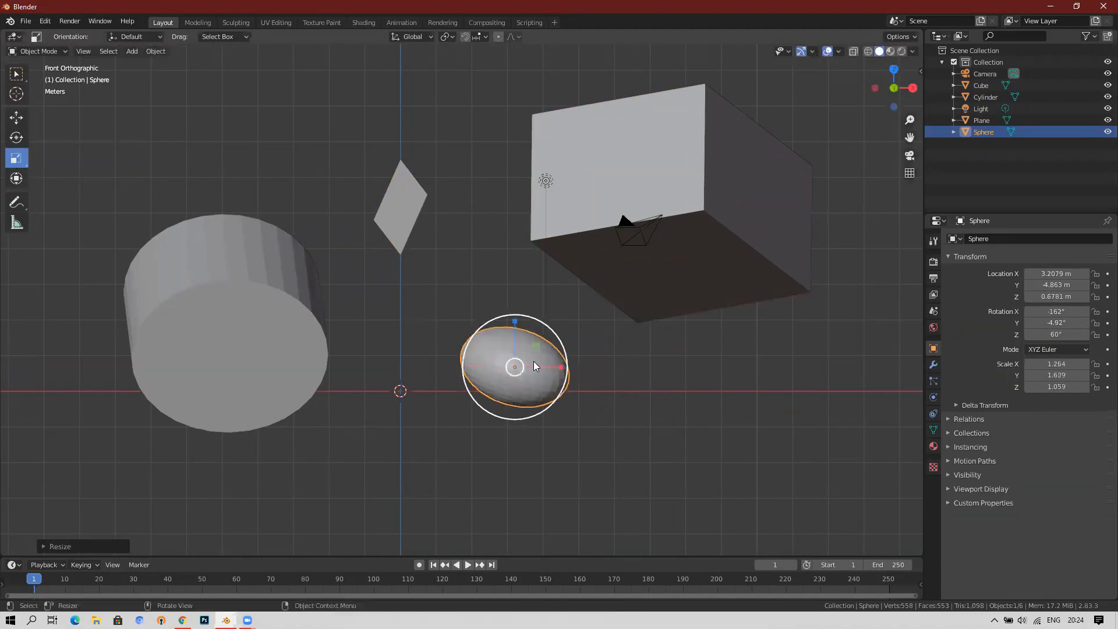
key("s")
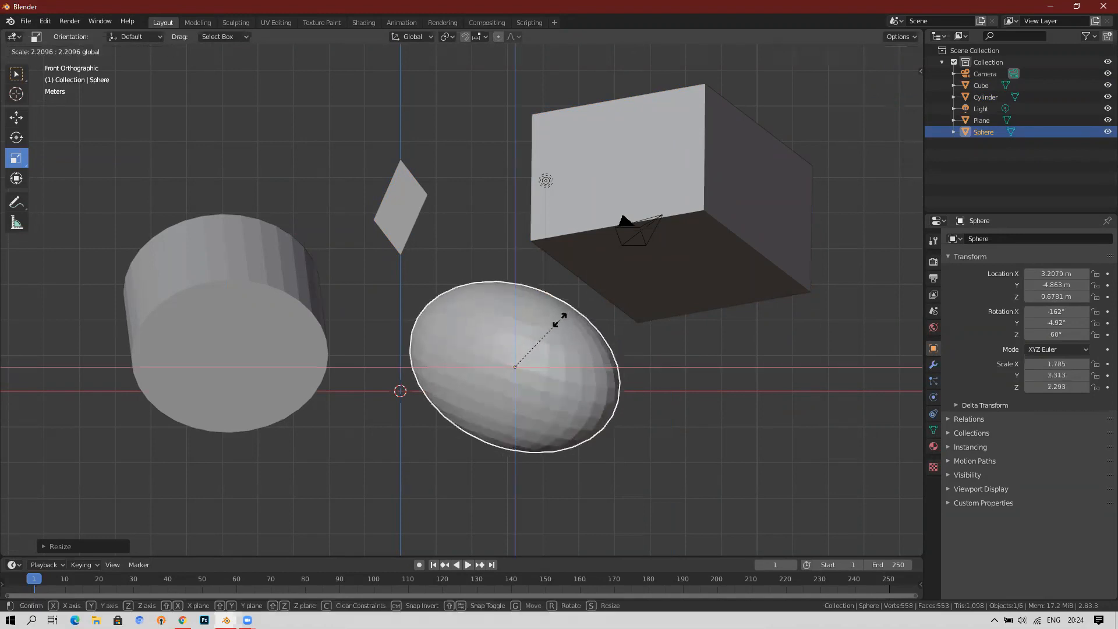
left_click(652, 348)
View the meshes in the left, front and right orthographic preset views.
middle_click_drag(652, 348, 574, 300)
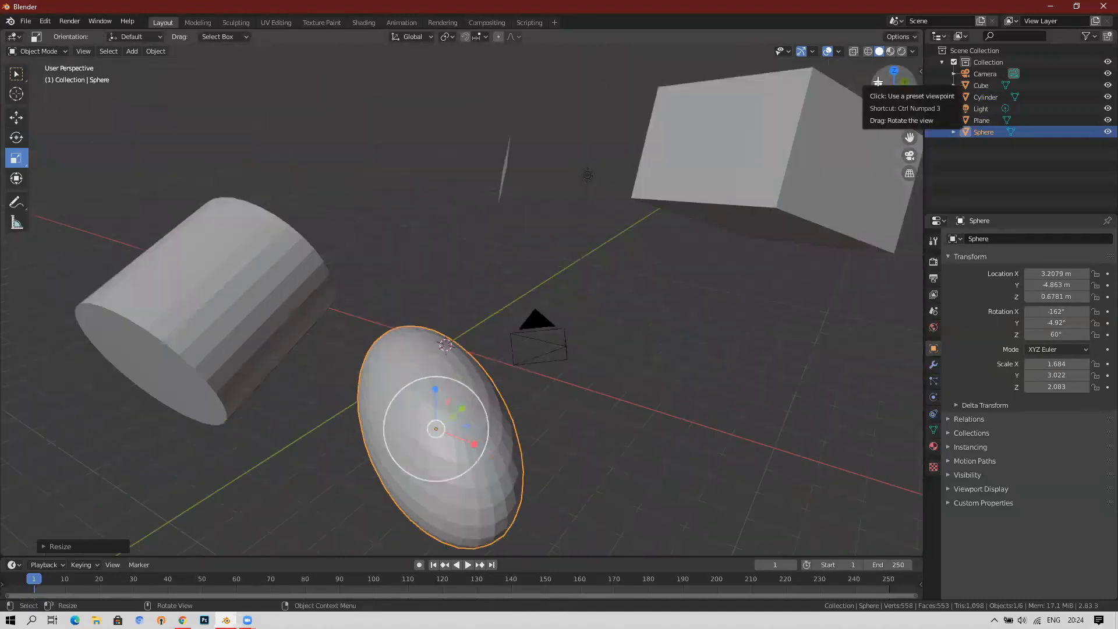
left_click(876, 82)
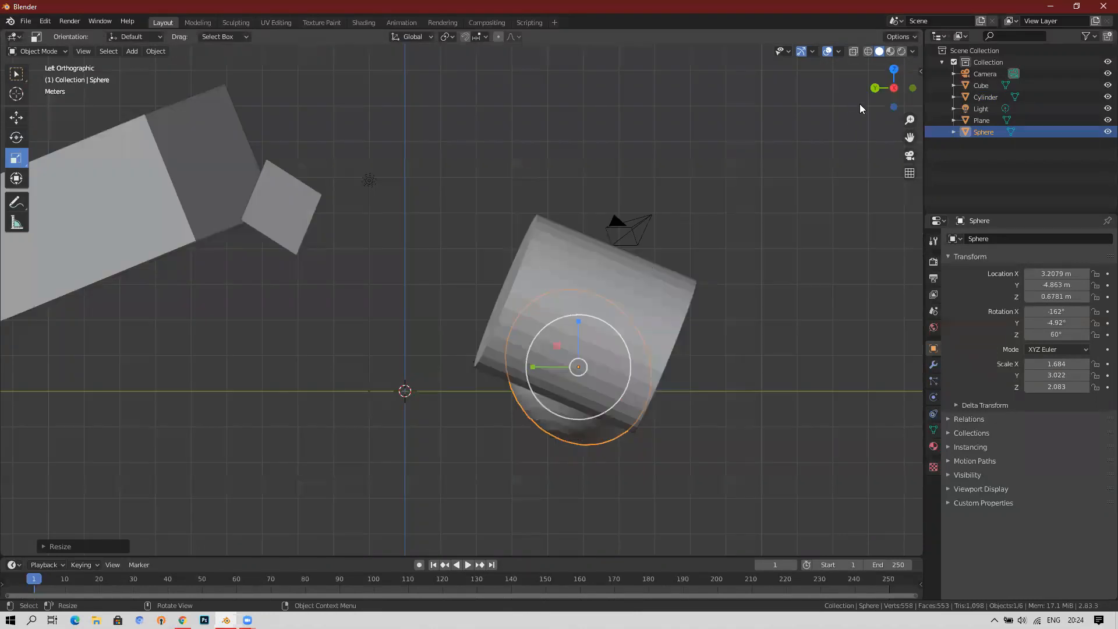
left_click(913, 88)
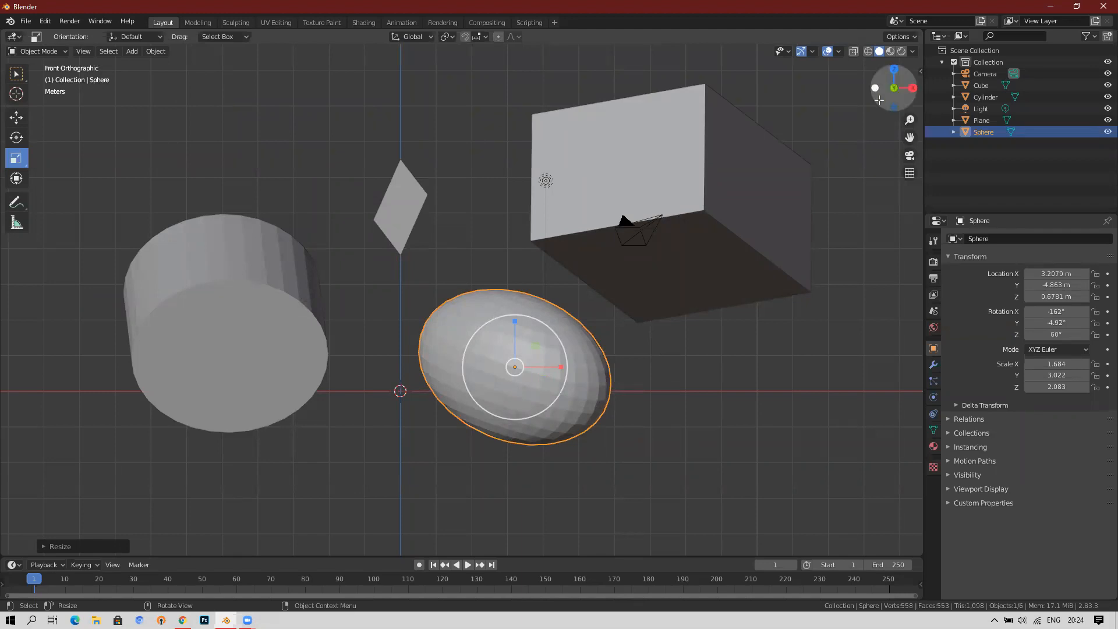
left_click_drag(899, 96, 911, 89)
left_click(911, 91)
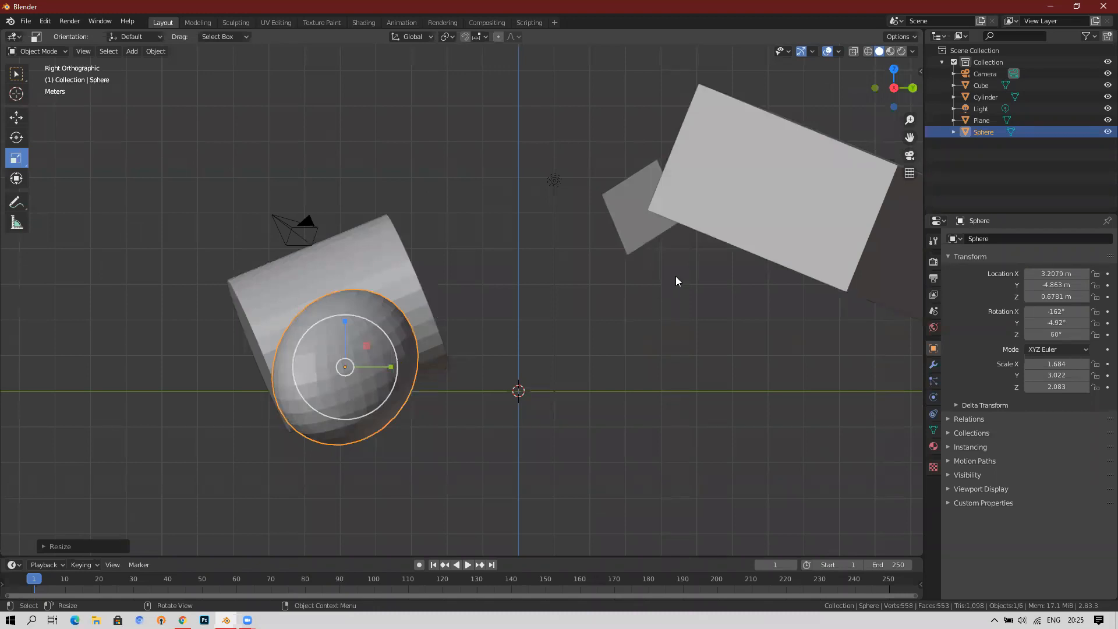
Examine the stretched sphere and the surrounding meshes in perspective from several angles and distances.
middle_click_drag(674, 281, 563, 384)
middle_click_drag(699, 357, 605, 276)
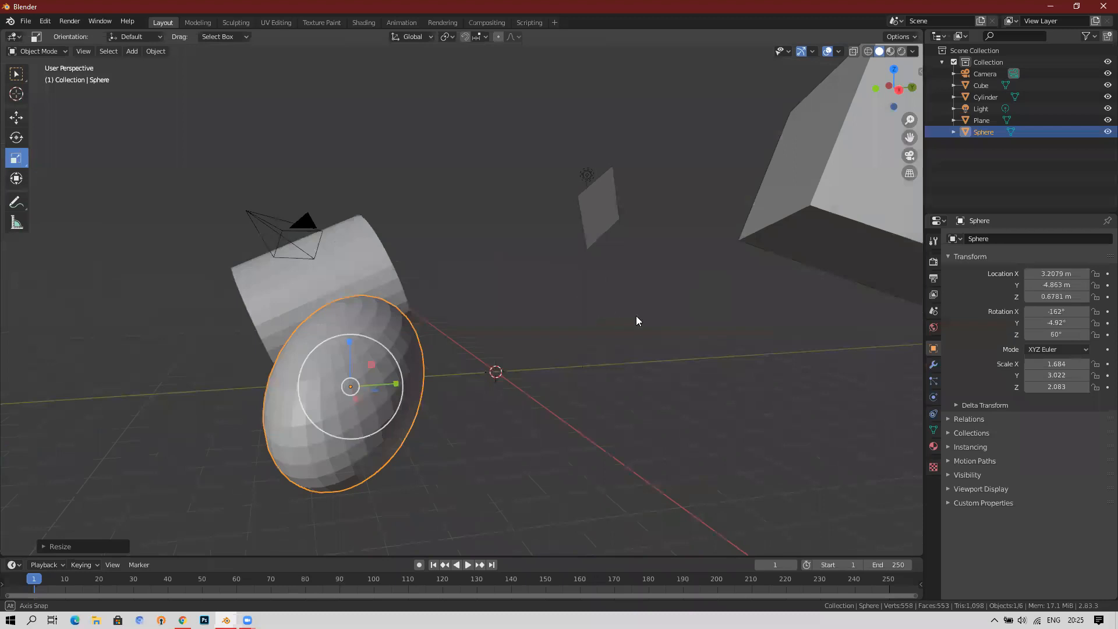
middle_click_drag(679, 296, 641, 355)
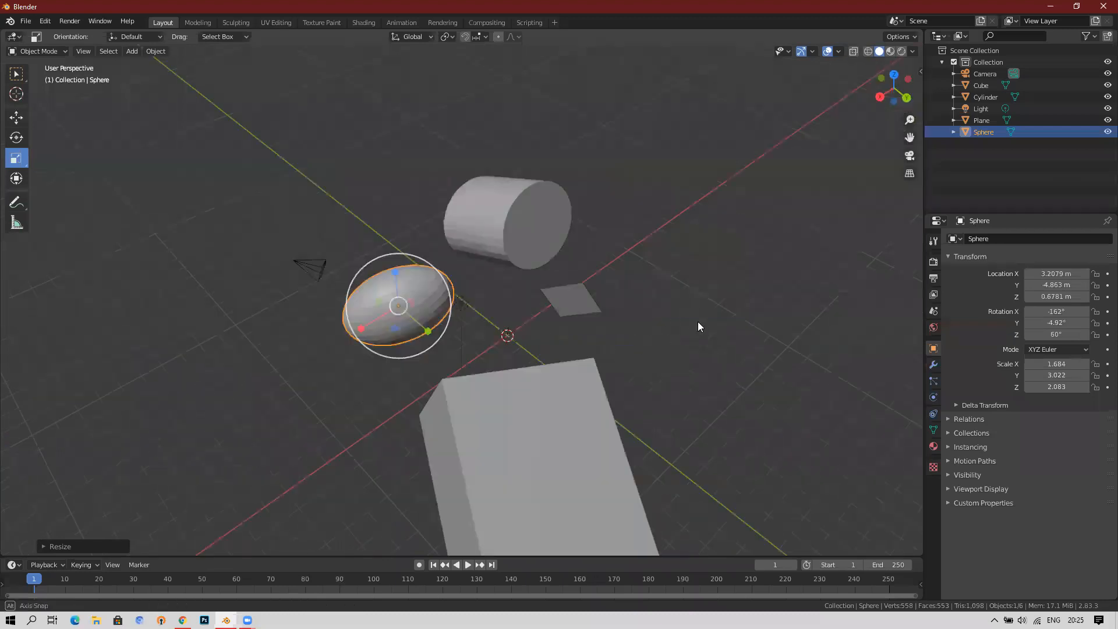
middle_click_drag(697, 322, 635, 285)
scroll(635, 290, "down", 1)
scroll(635, 289, "up", 3)
scroll(635, 290, "down", 1)
scroll(634, 289, "up", 2)
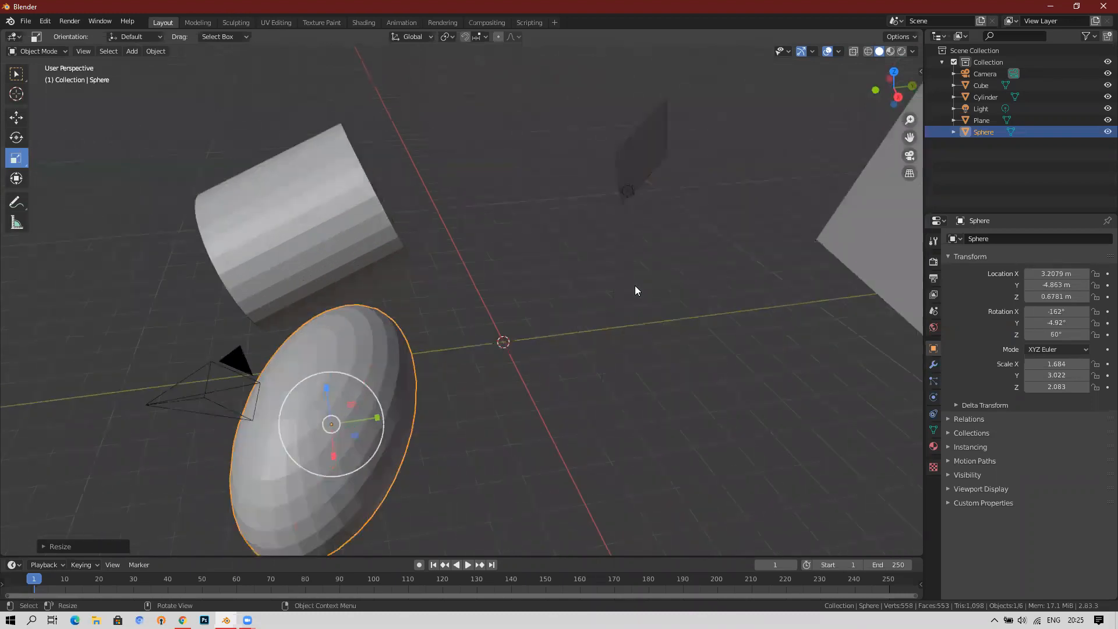
scroll(636, 287, "down", 2)
scroll(635, 287, "up", 2)
scroll(635, 287, "down", 2)
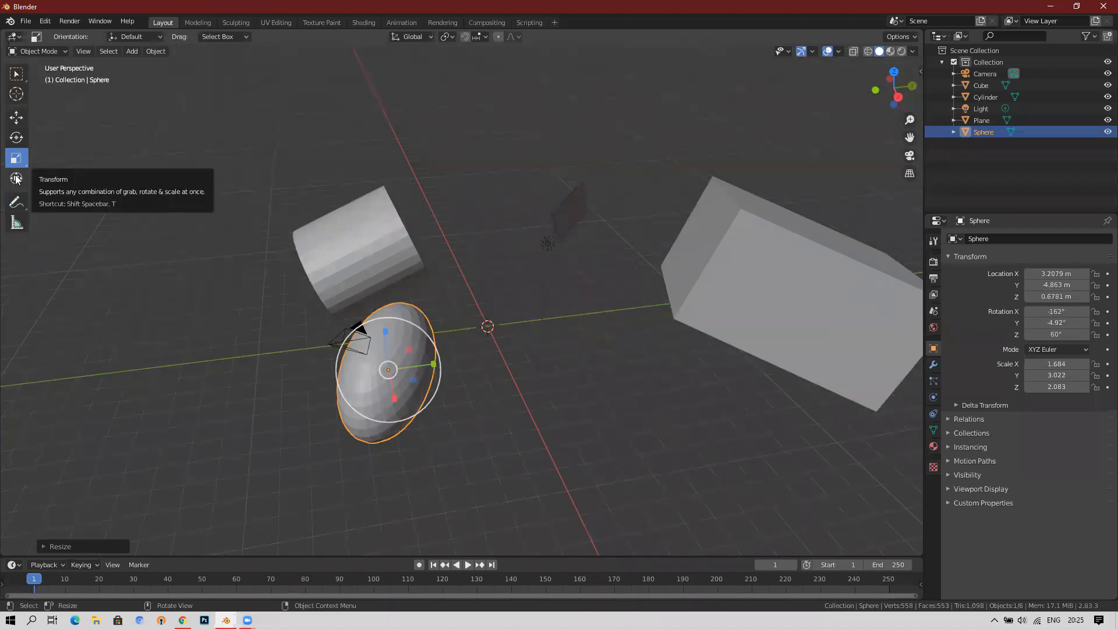
With the Transform tool, enlarge the sphere along the global axes to a scale of about X 5.29, Y 5.59, Z 4.91.
left_click(16, 180)
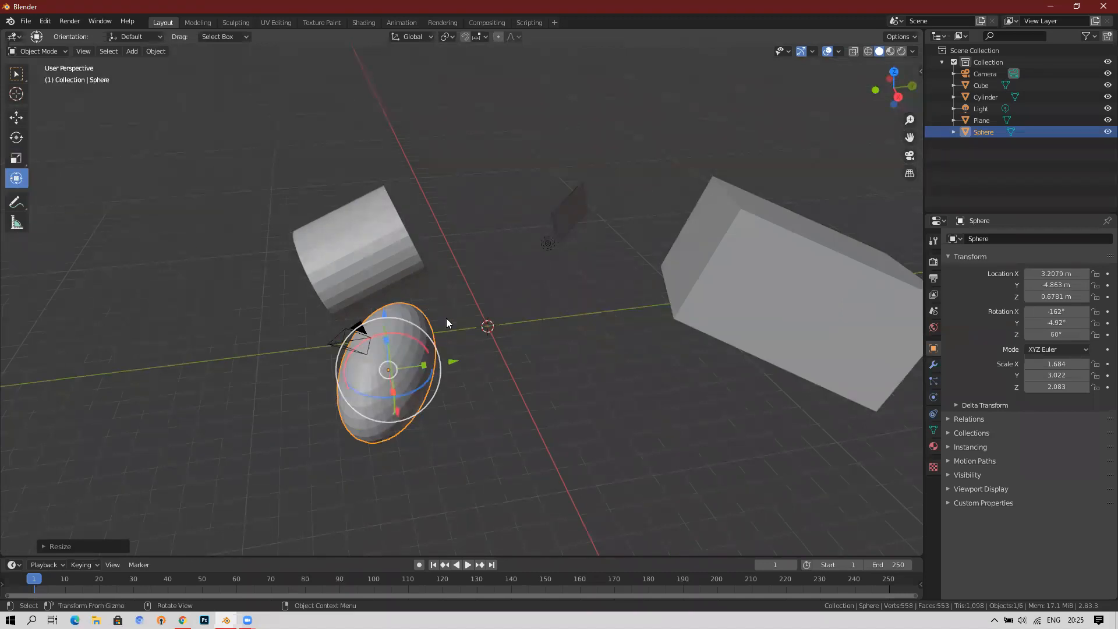
left_click_drag(419, 364, 480, 359)
middle_click_drag(480, 358, 505, 364)
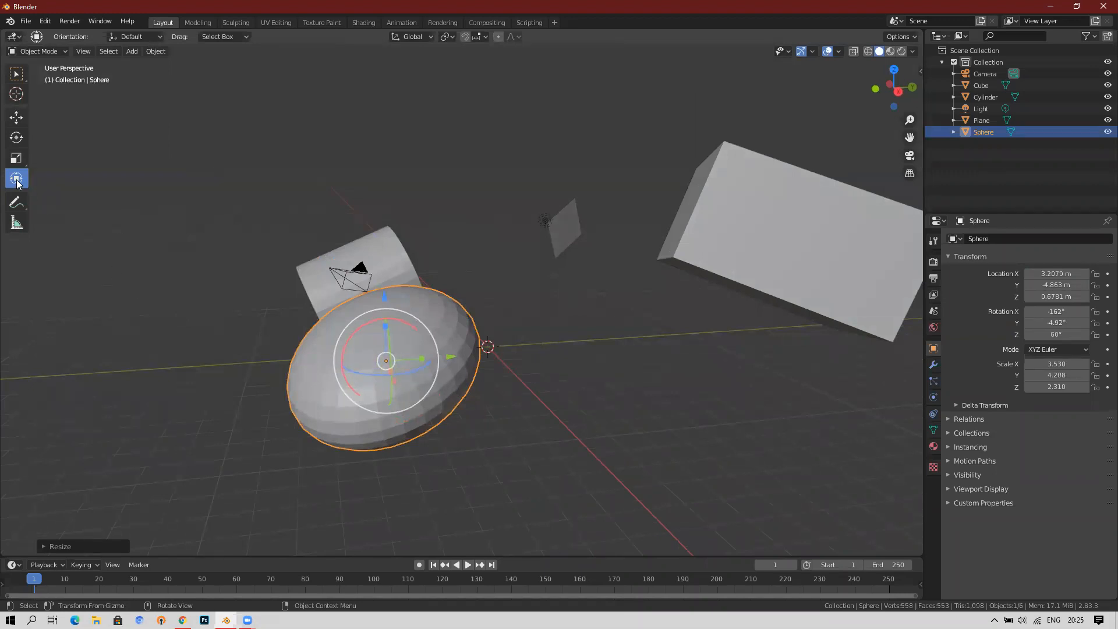
left_click_drag(423, 361, 466, 350)
left_click_drag(385, 331, 375, 283)
middle_click_drag(460, 356, 545, 399)
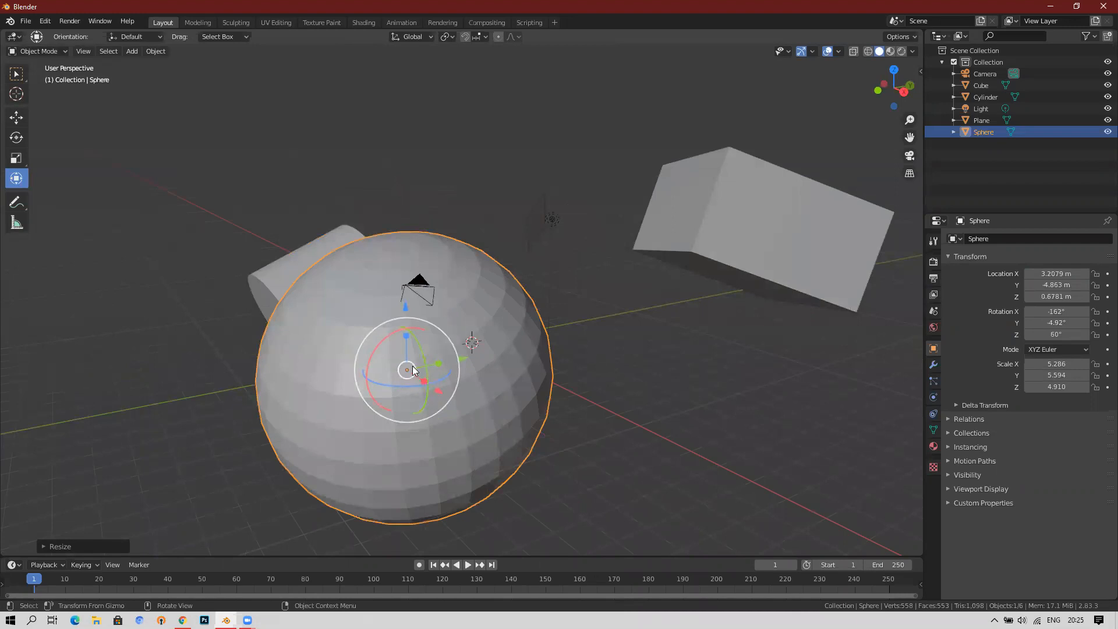
Move the sphere to about X 4.59 m, Y -2.51 m, Z 0.88 m and rotate it freely to about -198°, 3.02°, 72.1°.
left_click_drag(413, 370, 490, 322)
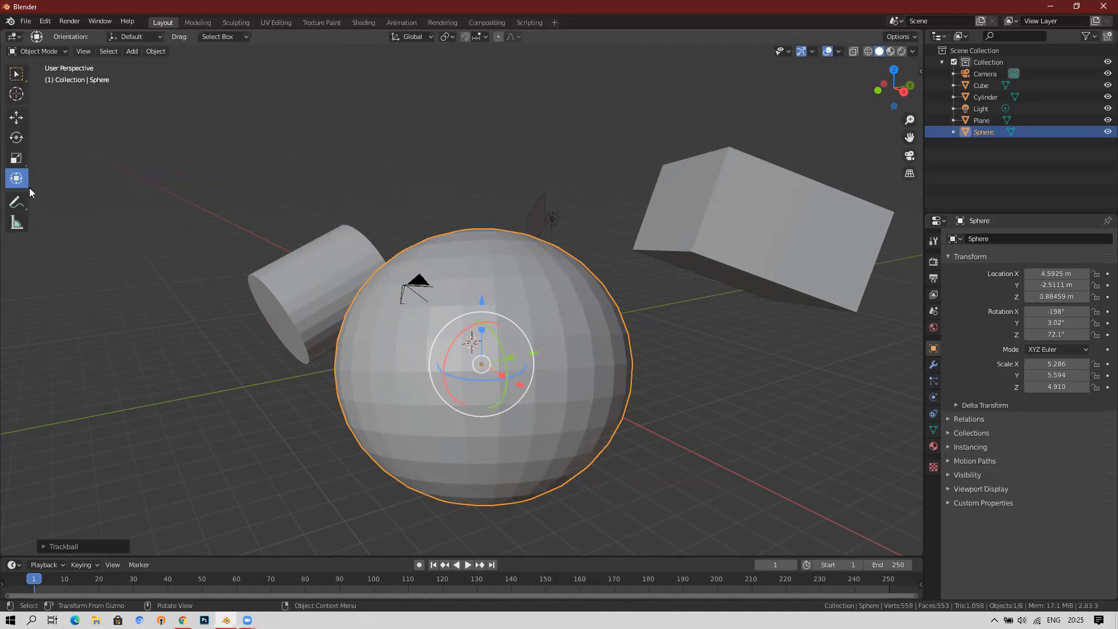
key("w")
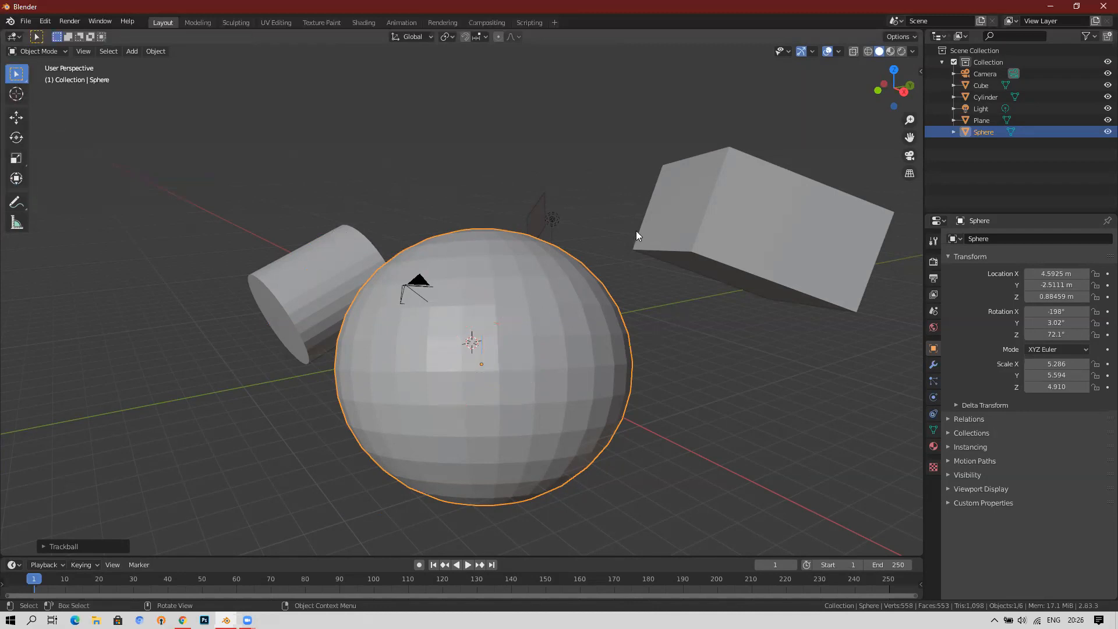
left_click(584, 213)
Examine the enlarged sphere's position relative to the cube, cylinder and plane from several angles.
middle_click_drag(632, 280, 586, 281)
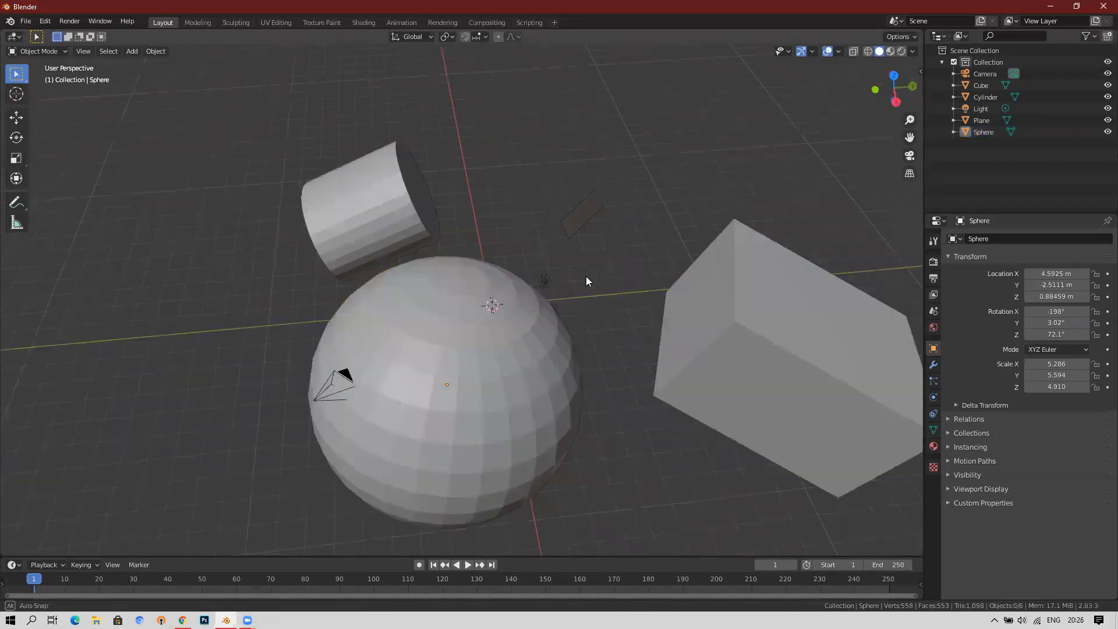
middle_click_drag(563, 214, 572, 268)
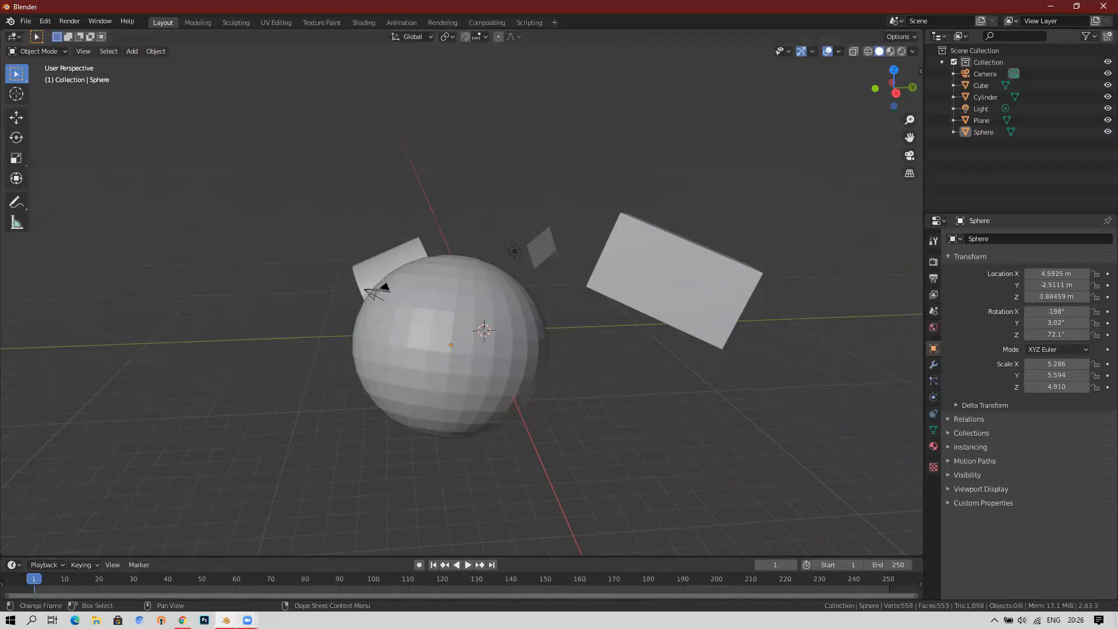
mouse_move(248, 620)
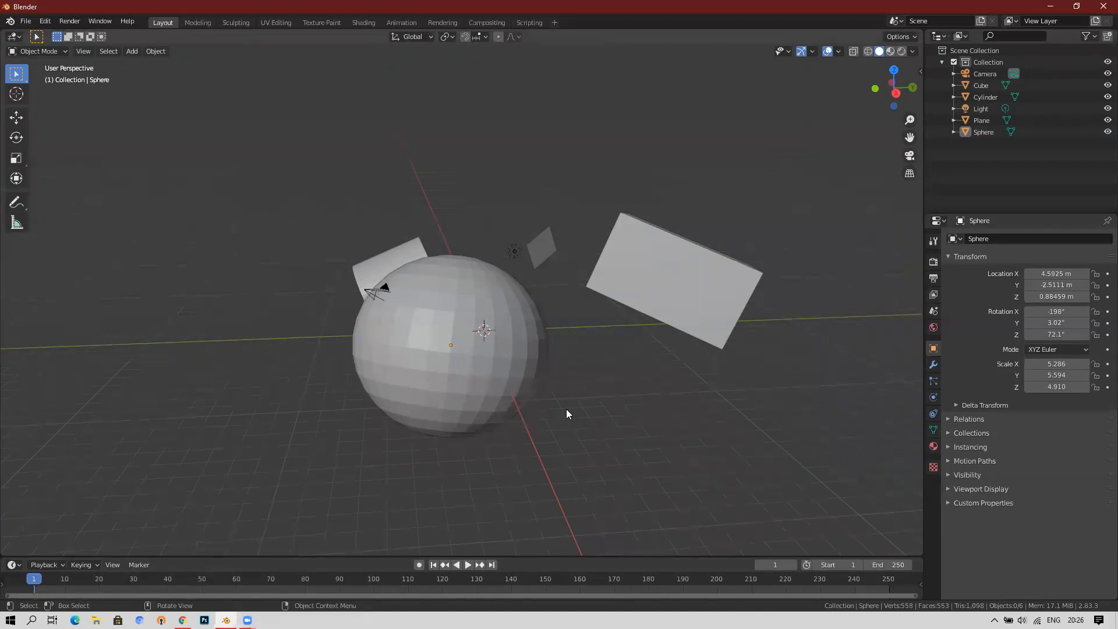
middle_click_drag(593, 345, 558, 358)
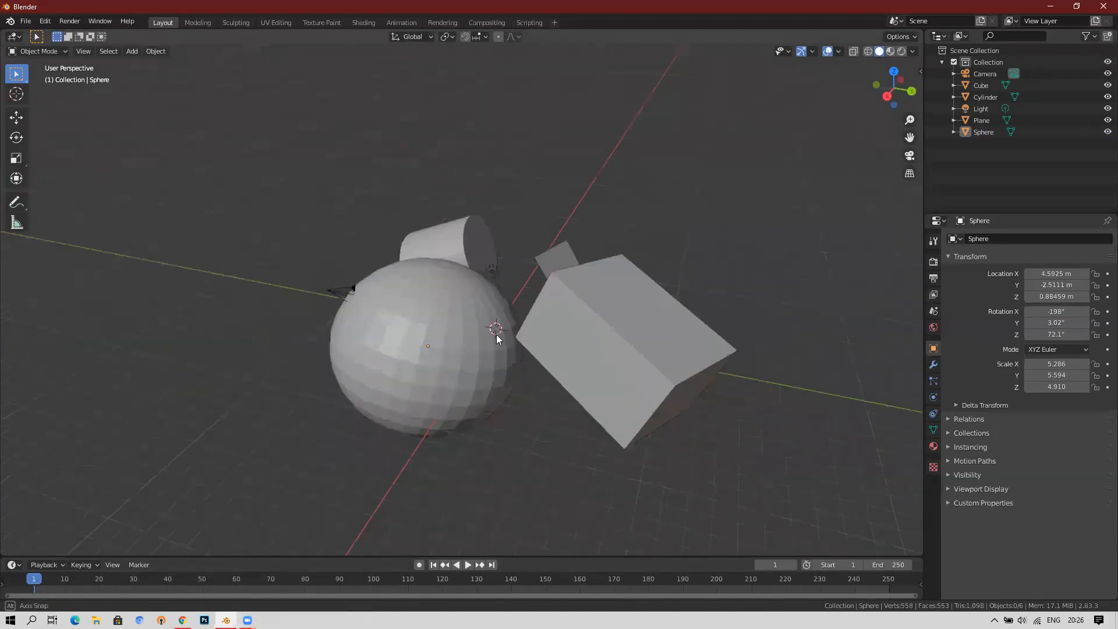
middle_click_drag(476, 325, 524, 243)
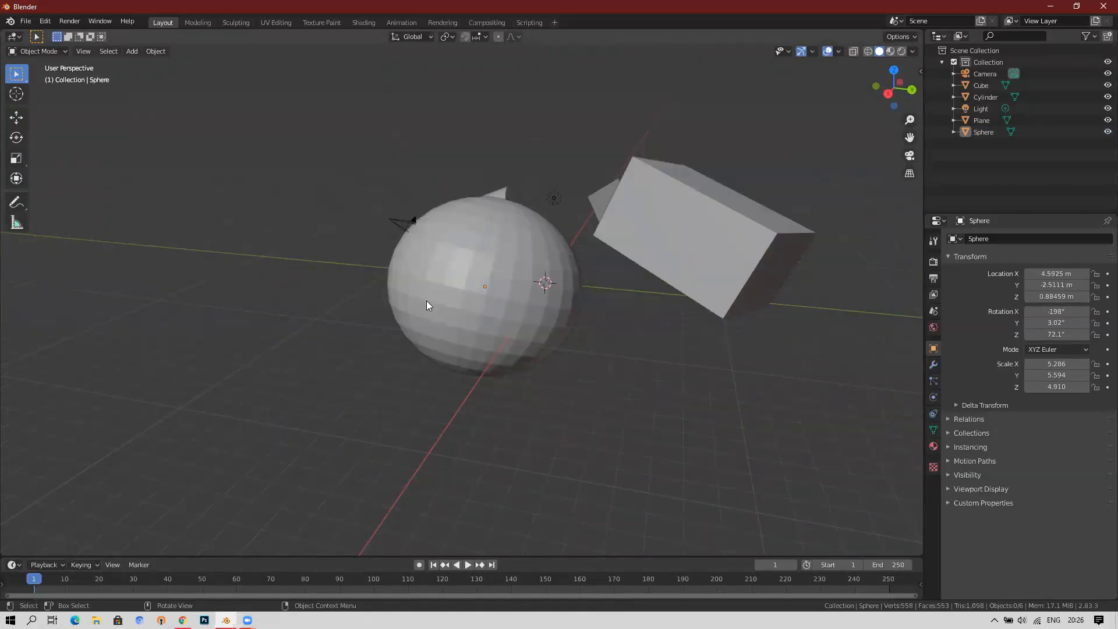
middle_click_drag(643, 261, 670, 292)
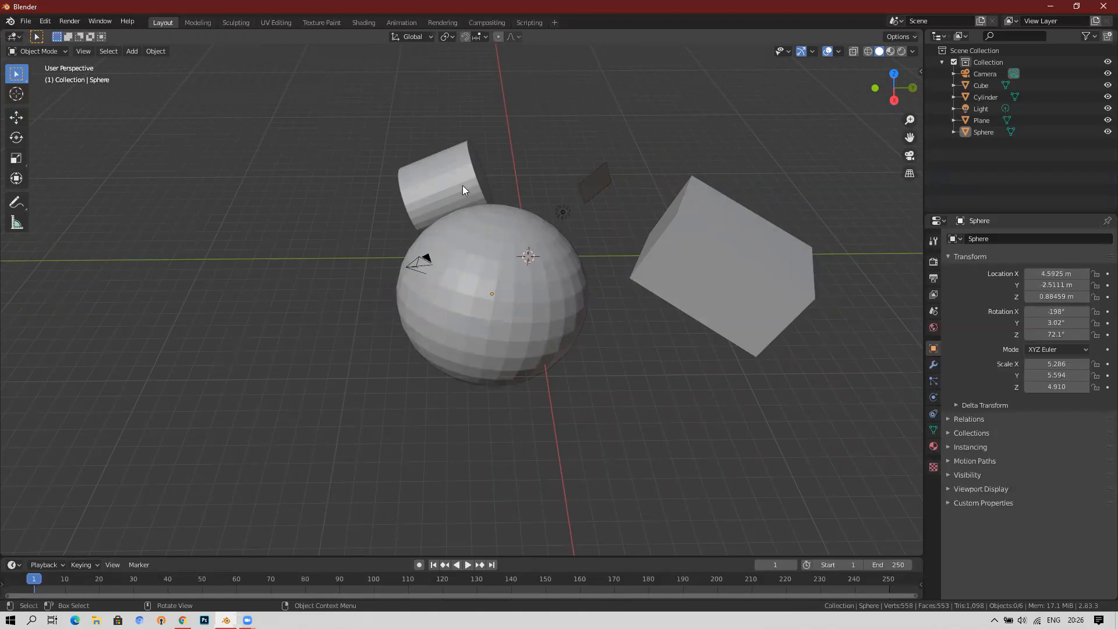
middle_click_drag(554, 162, 544, 148)
middle_click_drag(420, 142, 495, 263)
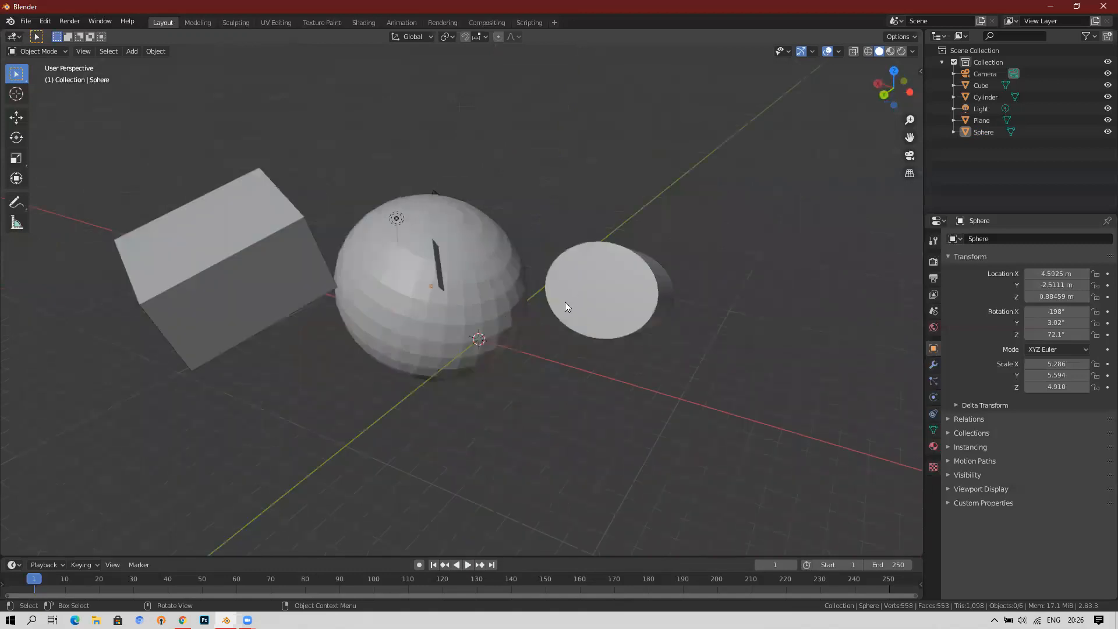
Move the cylinder freely to about X -5.51 m, Y -6.42 m, Z 3.10 m.
middle_click_drag(565, 302, 564, 302)
middle_click_drag(639, 261, 637, 252)
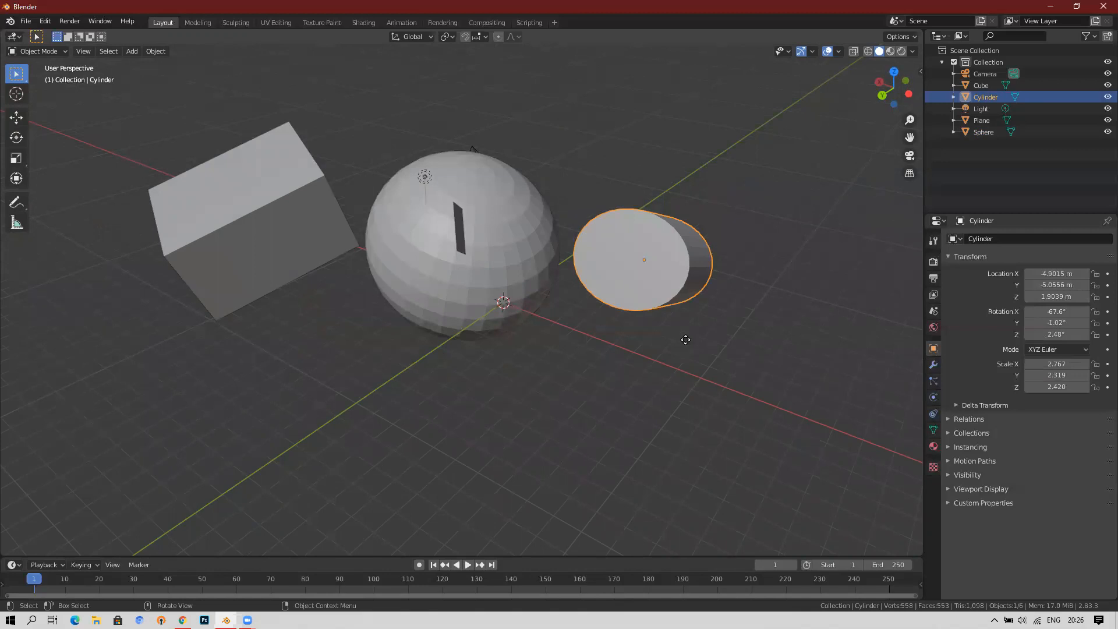
key("g")
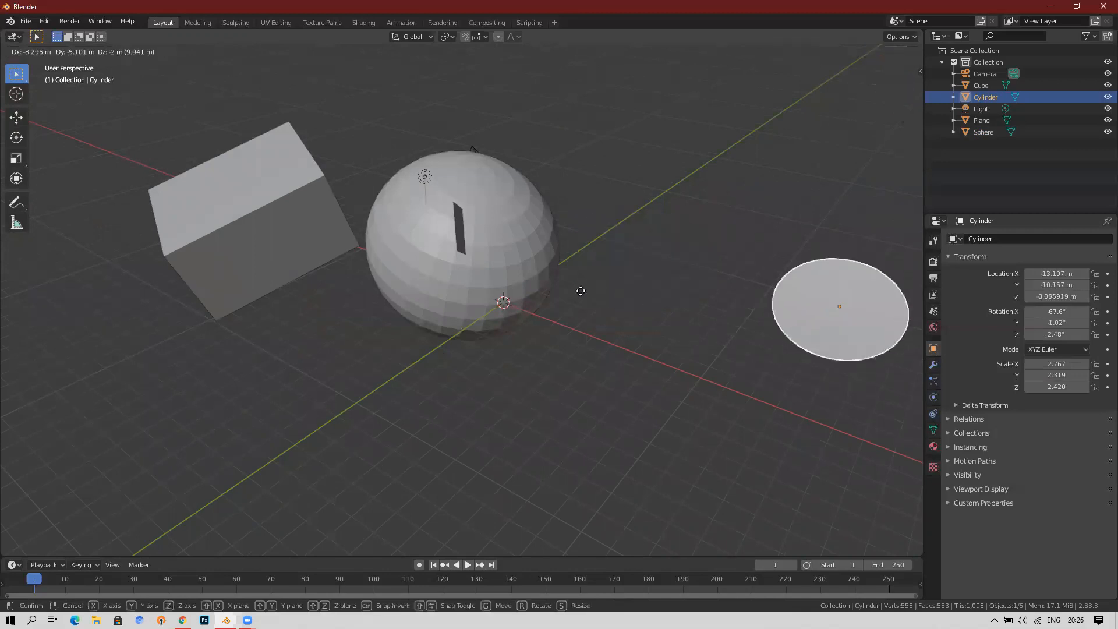
left_click(714, 317)
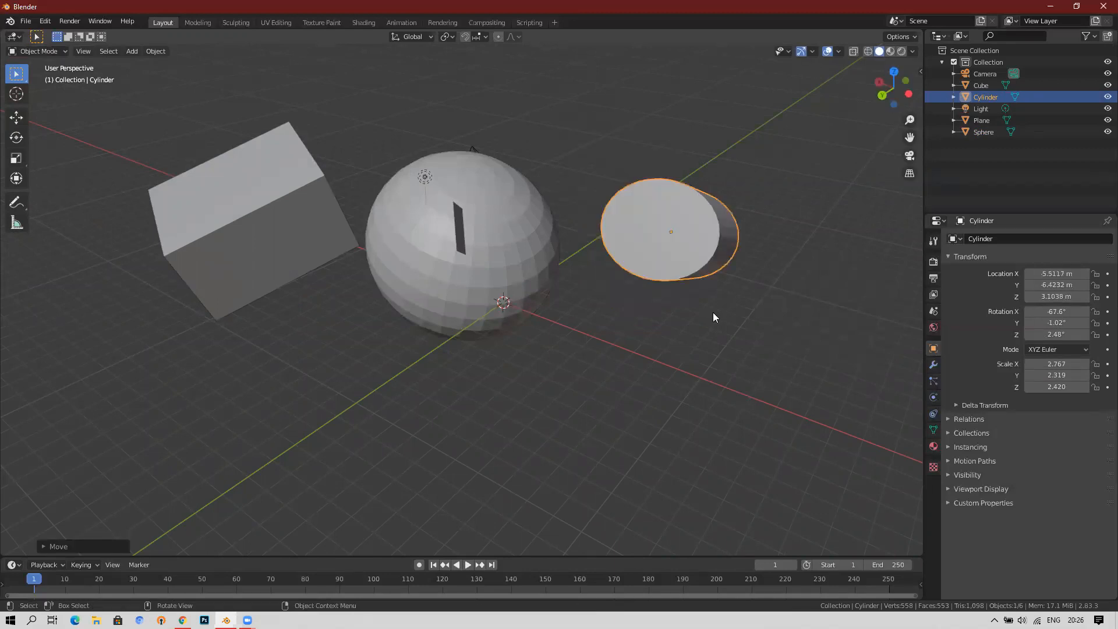
Raise the cylinder along the global Z axis to about 5.56 m.
key("g")
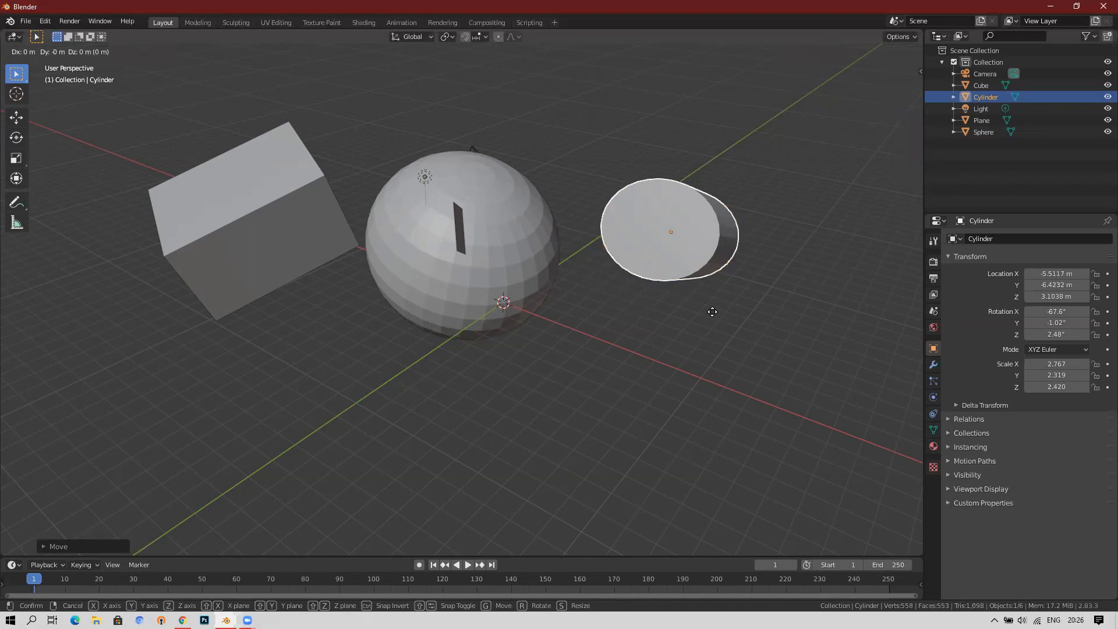
key("z")
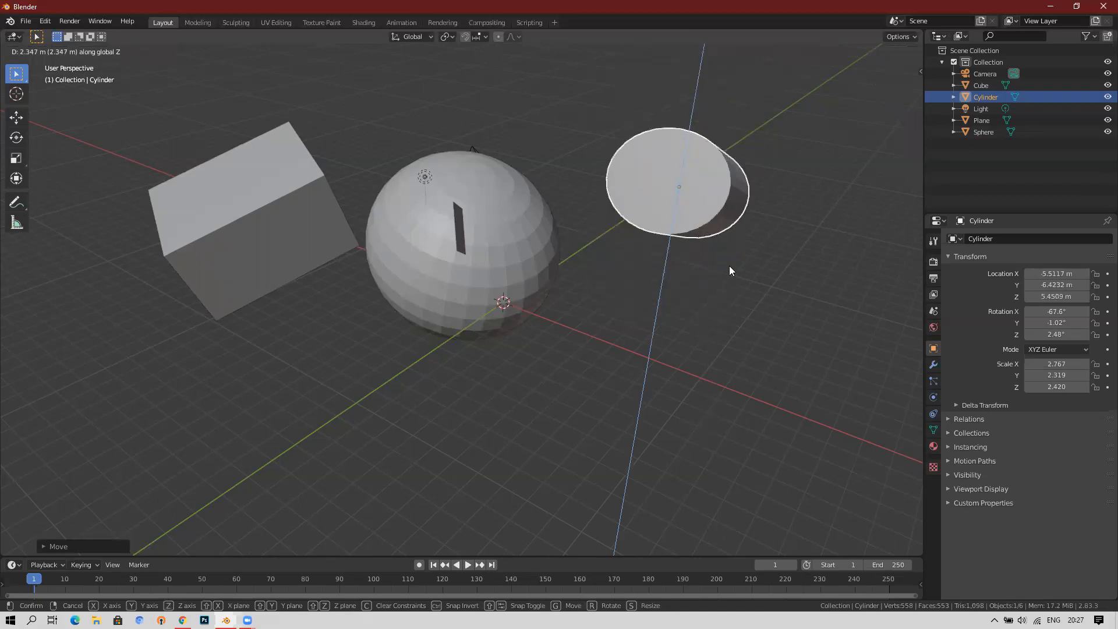
left_click(729, 266)
Move the cylinder along the X axis to about -6.68 m and along the Y axis to about -4.49 m.
key("g")
key("x")
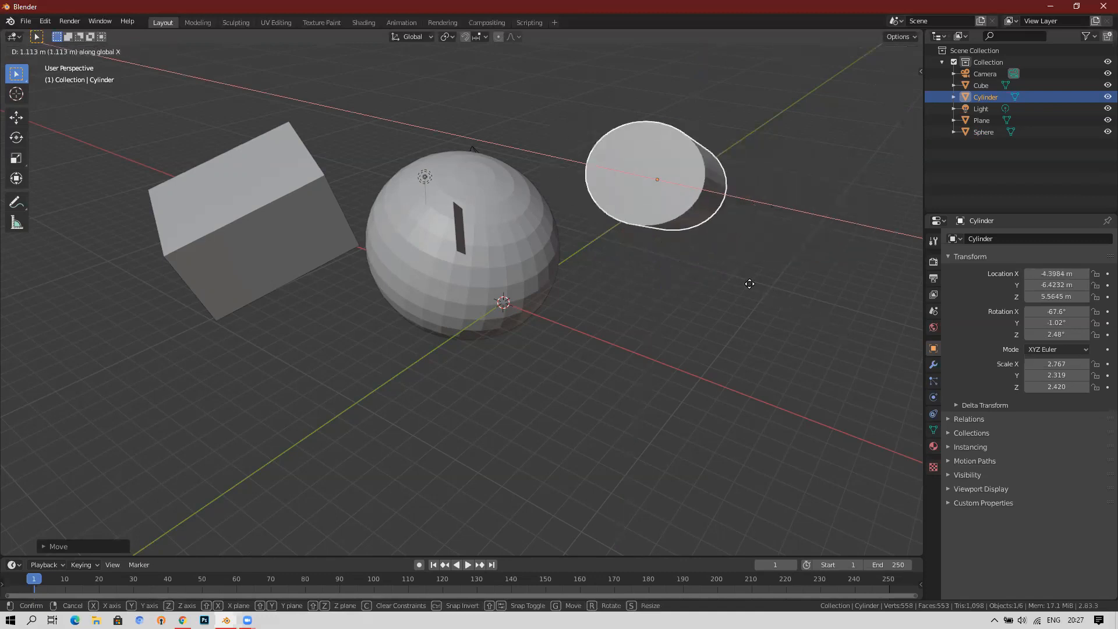
left_click(749, 283)
key("g")
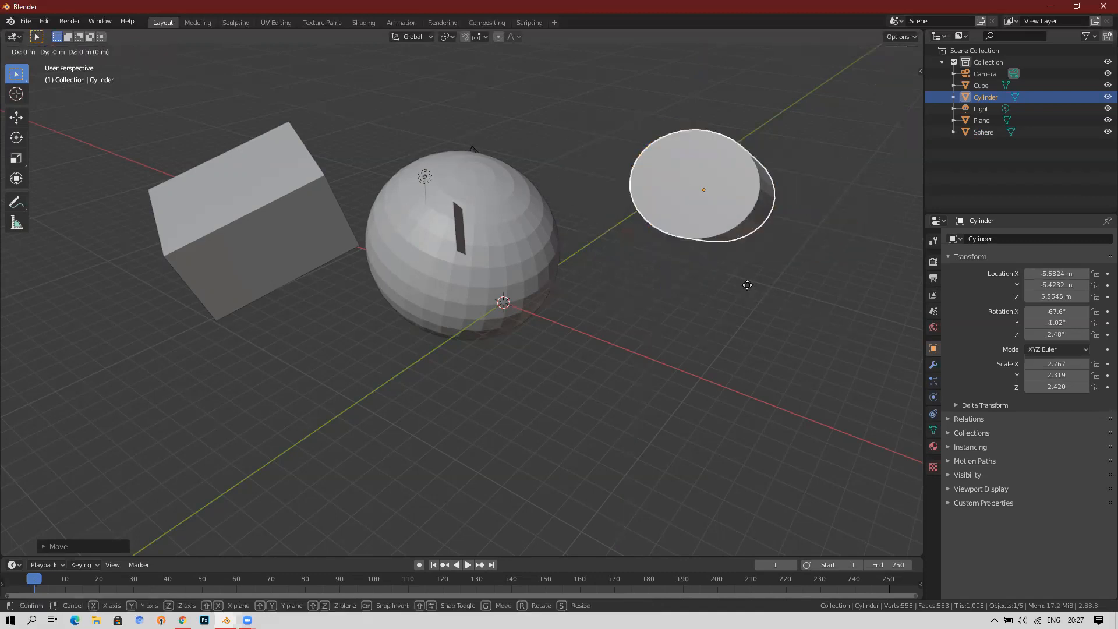
left_click(750, 325)
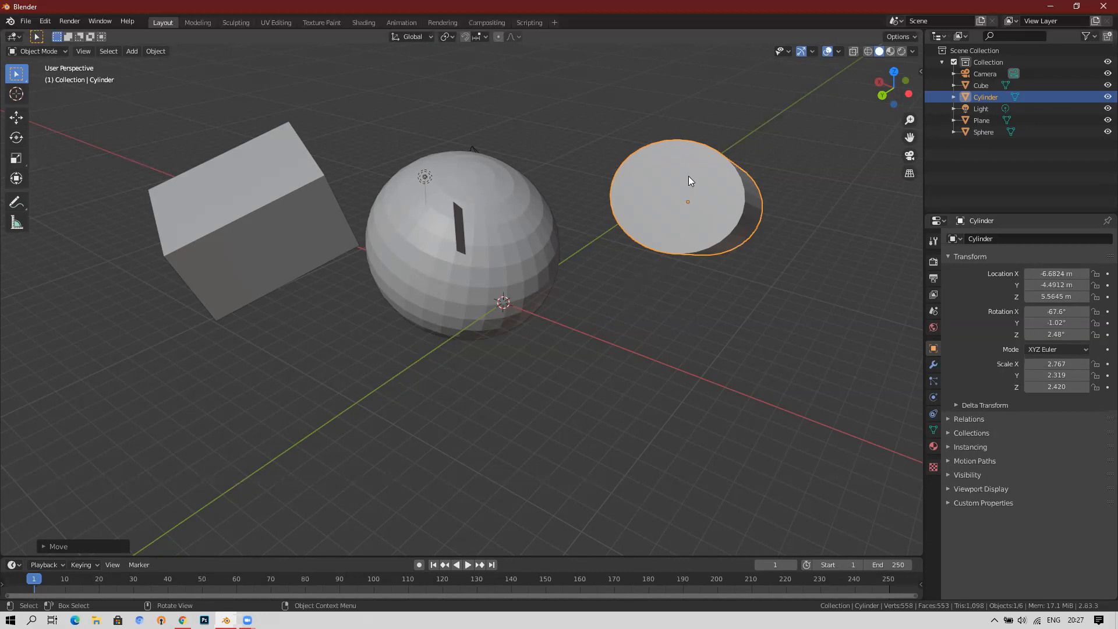
Rotate the cylinder freely to about X -26.8°, Y 28.7°, Z -38.3°.
key("r")
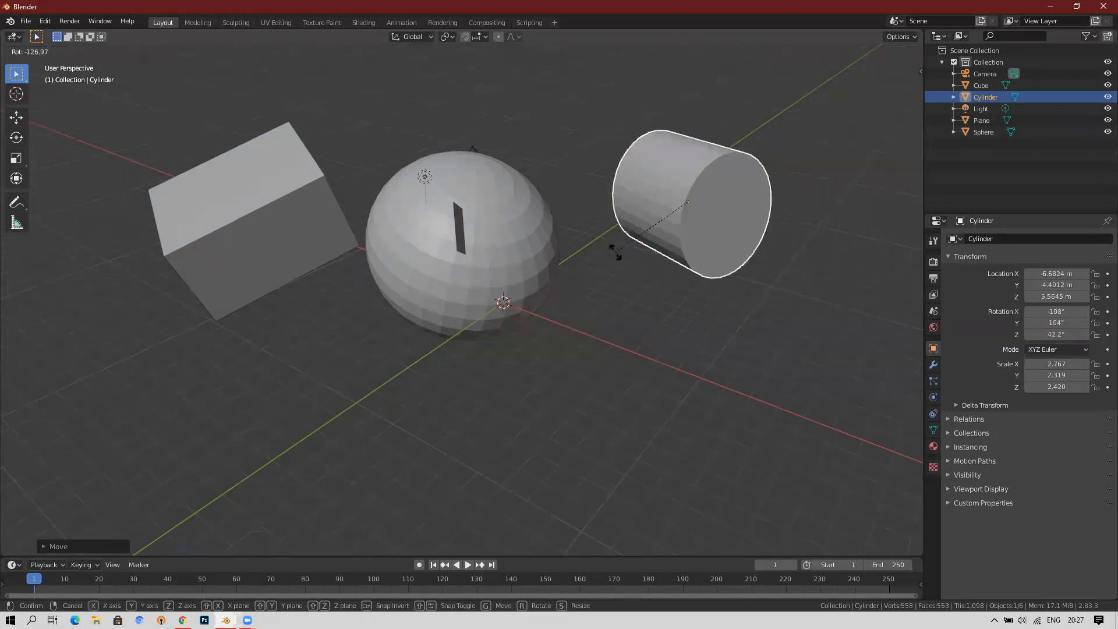
left_click(775, 148)
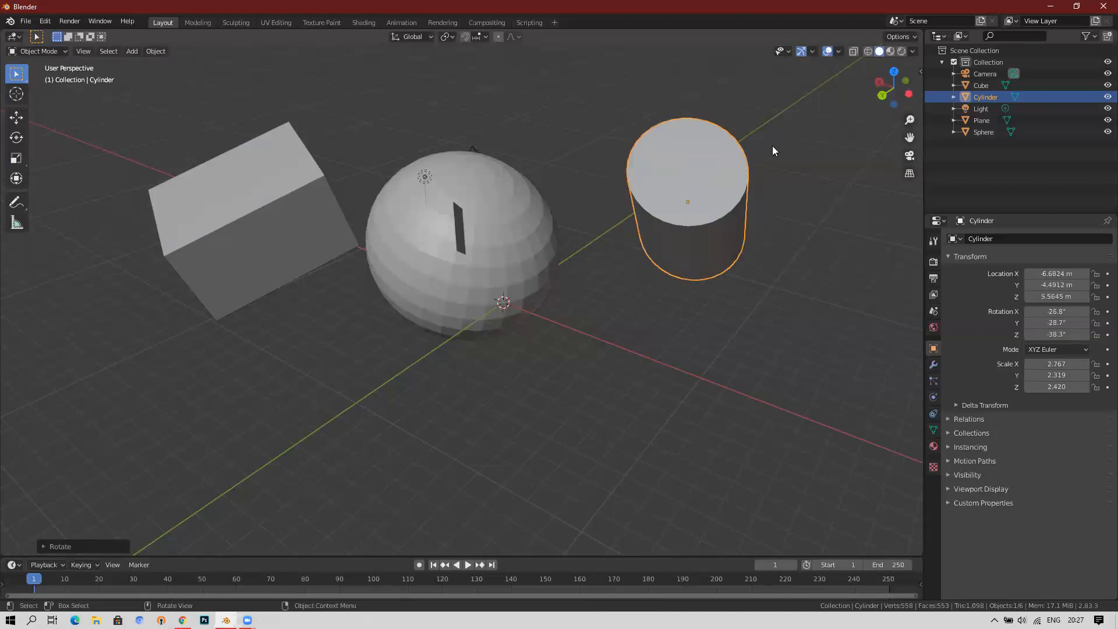
Rotate the cylinder about the global Z axis to a Z rotation of about -79.2°.
key("r")
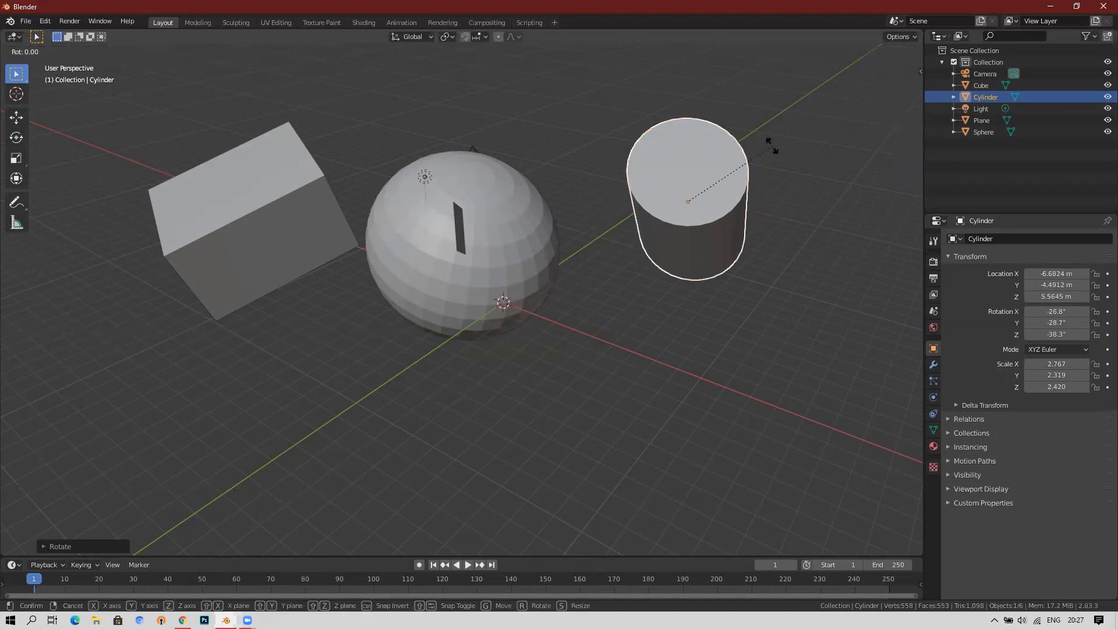
key("z")
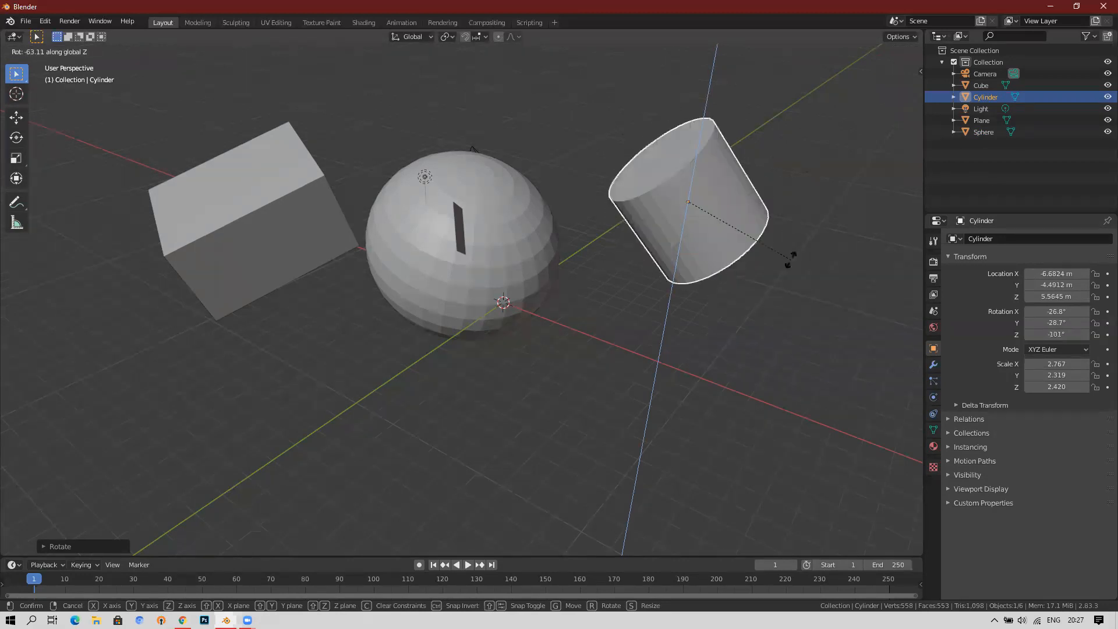
left_click(752, 215)
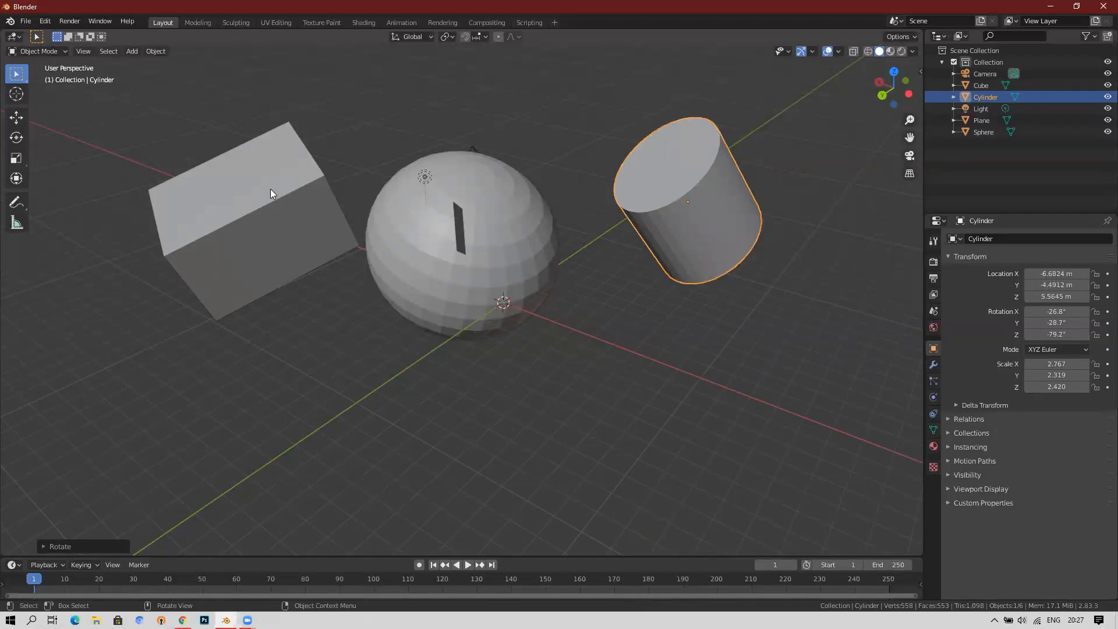
Enlarge the cube uniformly by about 1.13 and stretch it along the global Z axis to a scale of about 3.314, 5.039, 5.510.
left_click(300, 207)
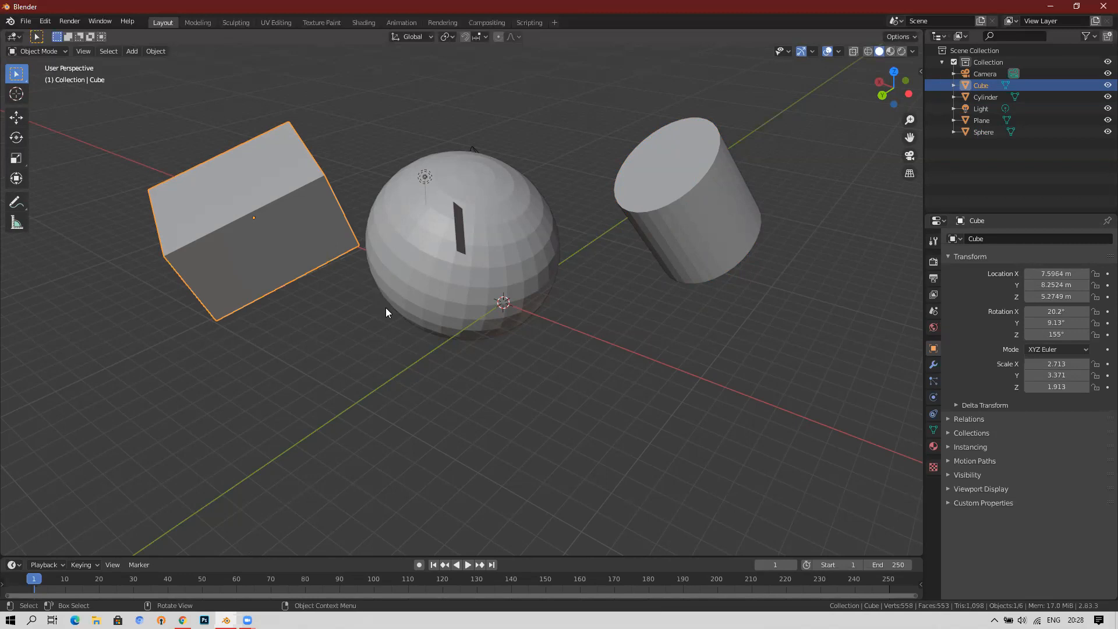
key("s")
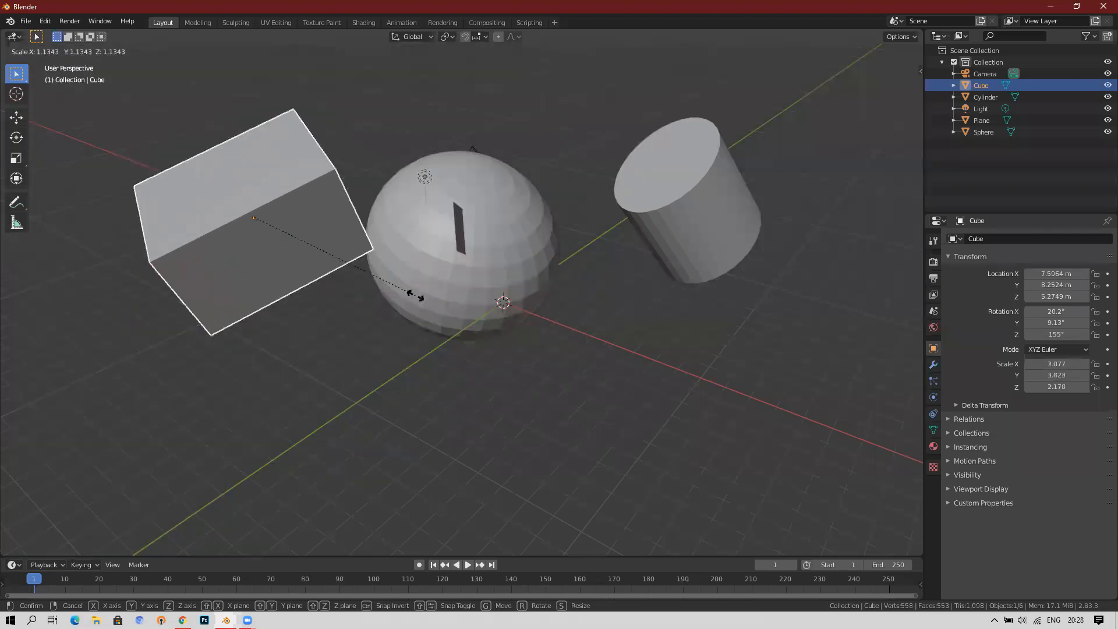
left_click(414, 295)
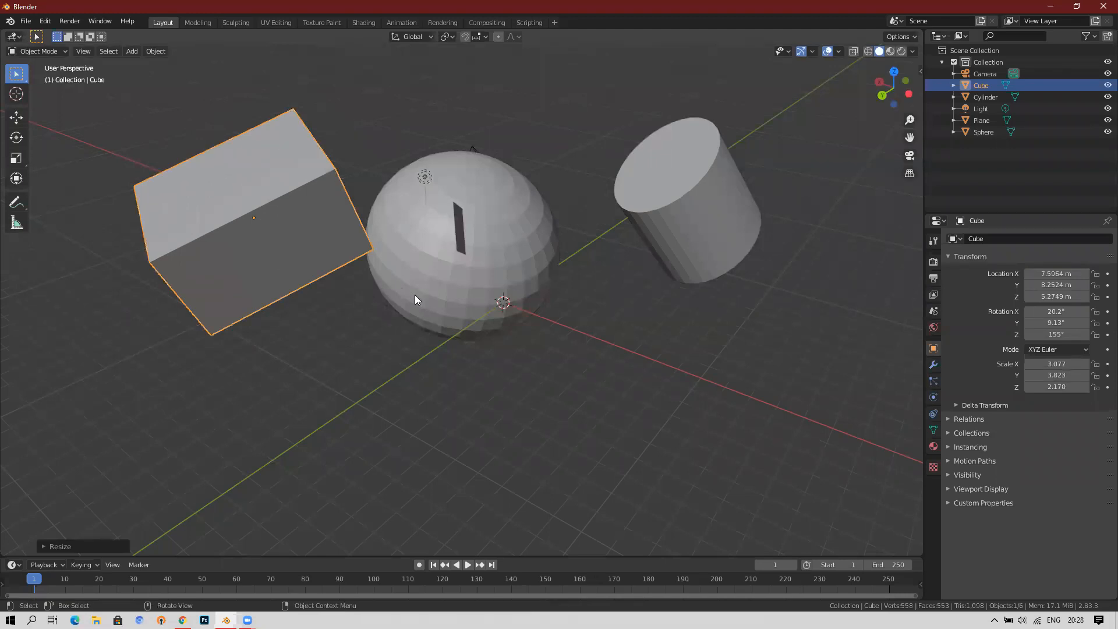
key("s")
key("z")
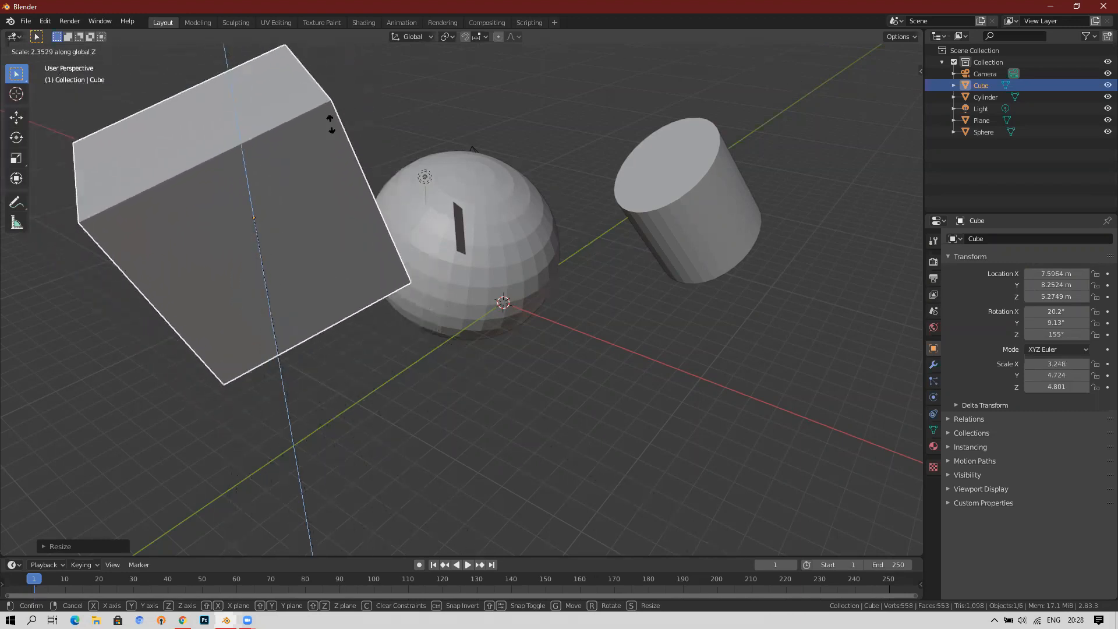
left_click(420, 165)
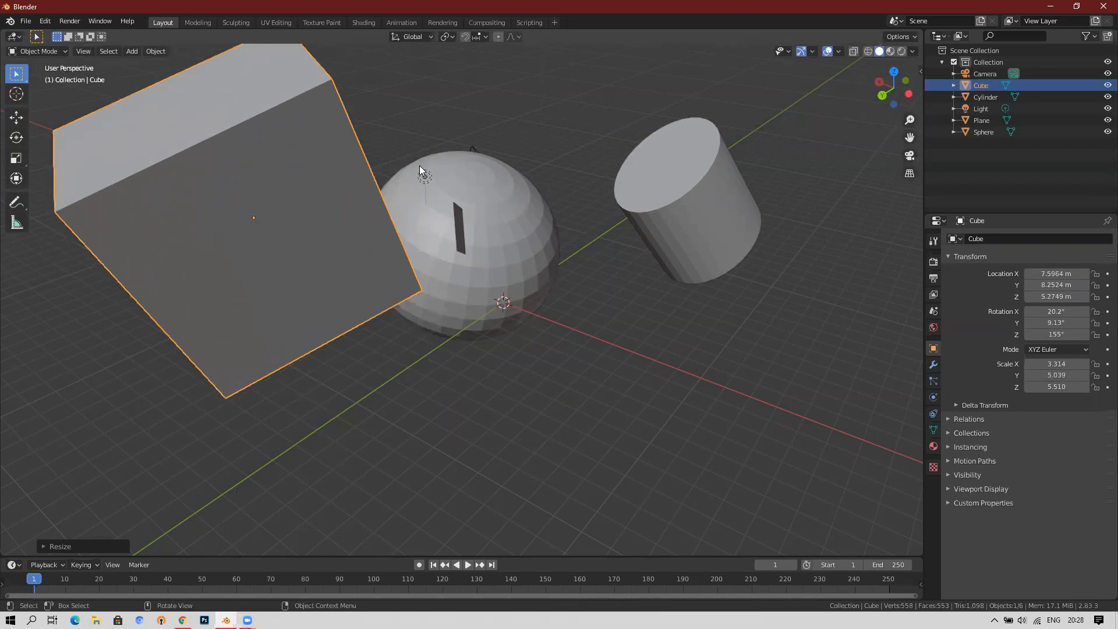
Scale the cube along the global X axis to about 3.483, 5.104, 5.510 and shrink it uniformly to about 0.528, 0.774, 0.836.
key("s")
key("x")
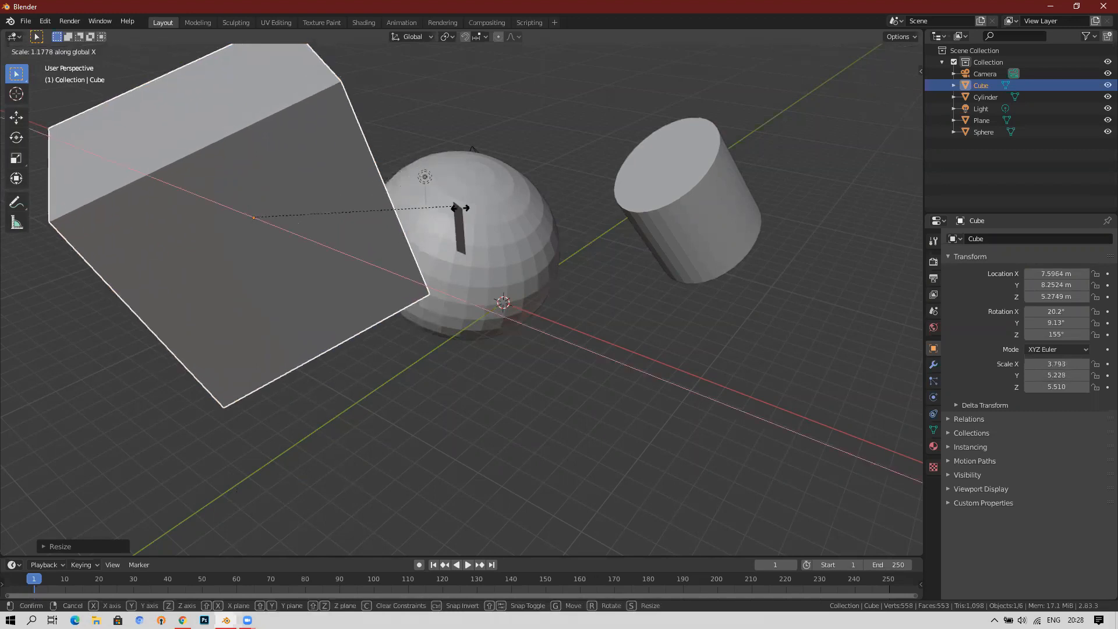
left_click(437, 241)
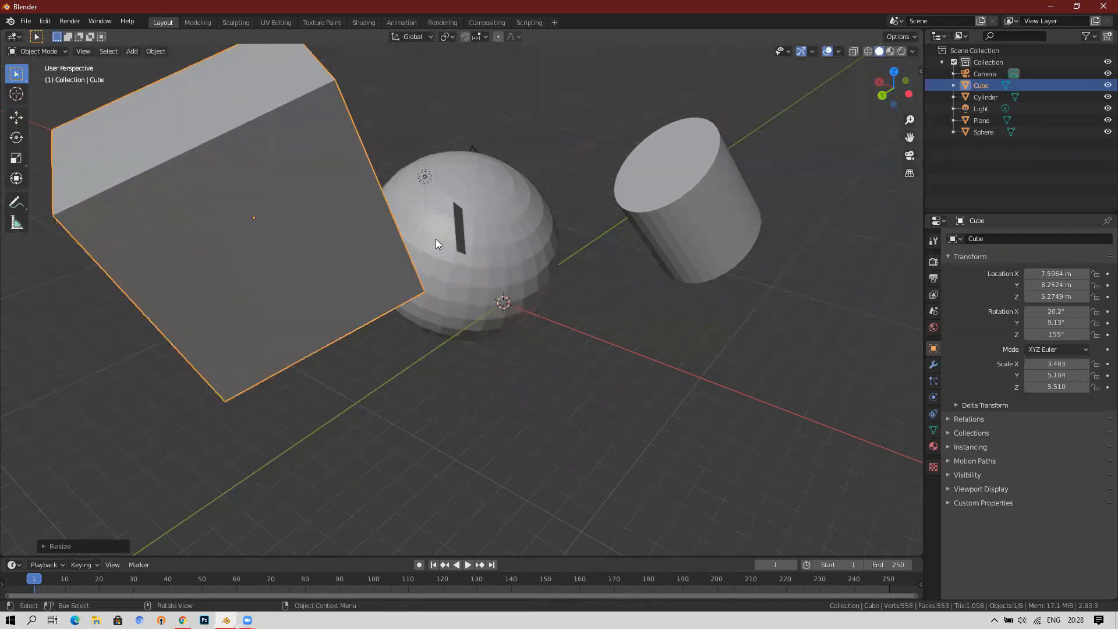
key("s")
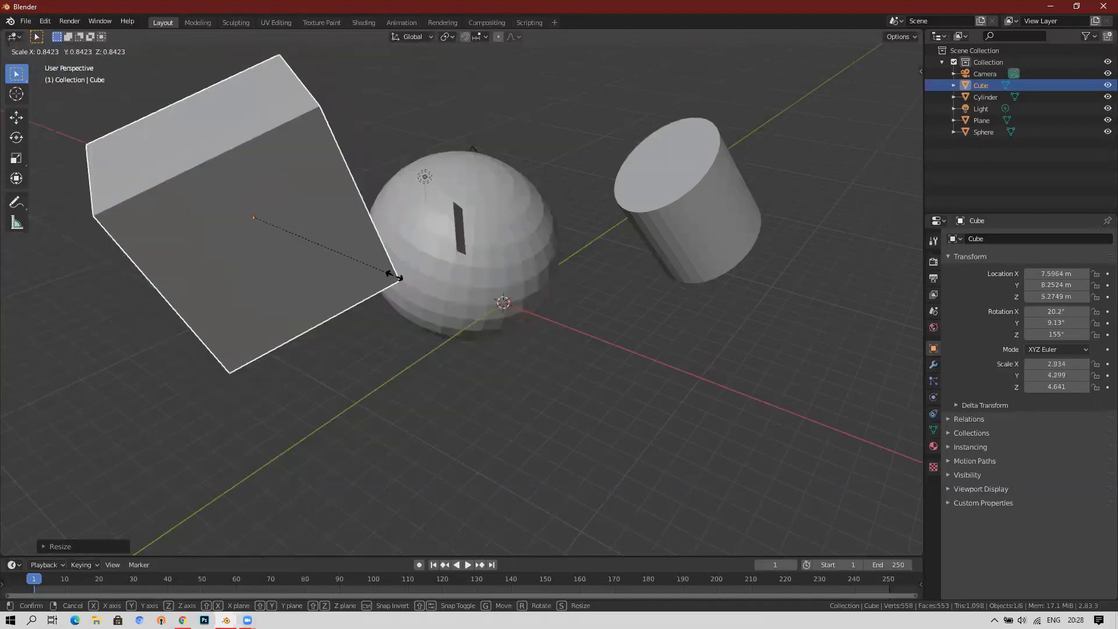
left_click(285, 220)
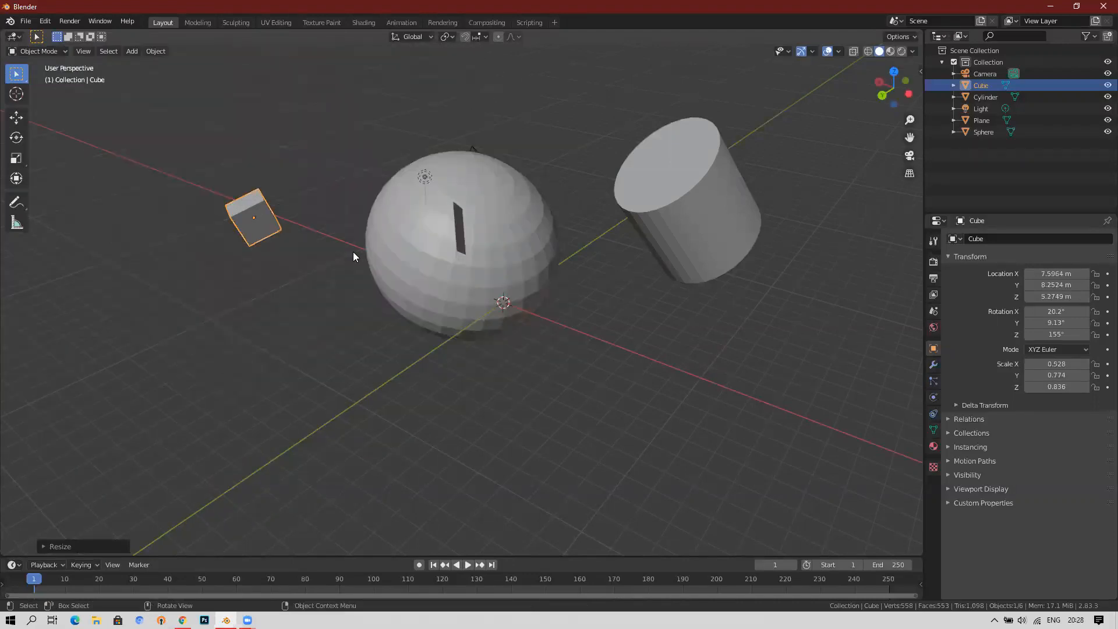
Examine the arrangement of the cube, sphere, plane and cylinder from several viewing angles.
middle_click_drag(468, 302, 445, 313)
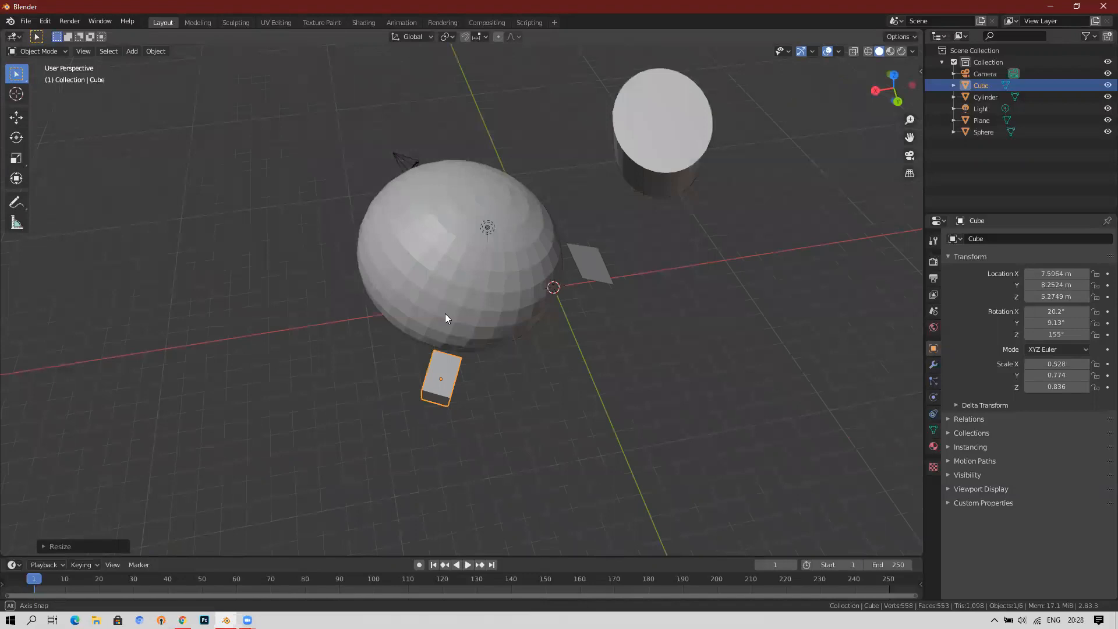
middle_click_drag(688, 244, 540, 309)
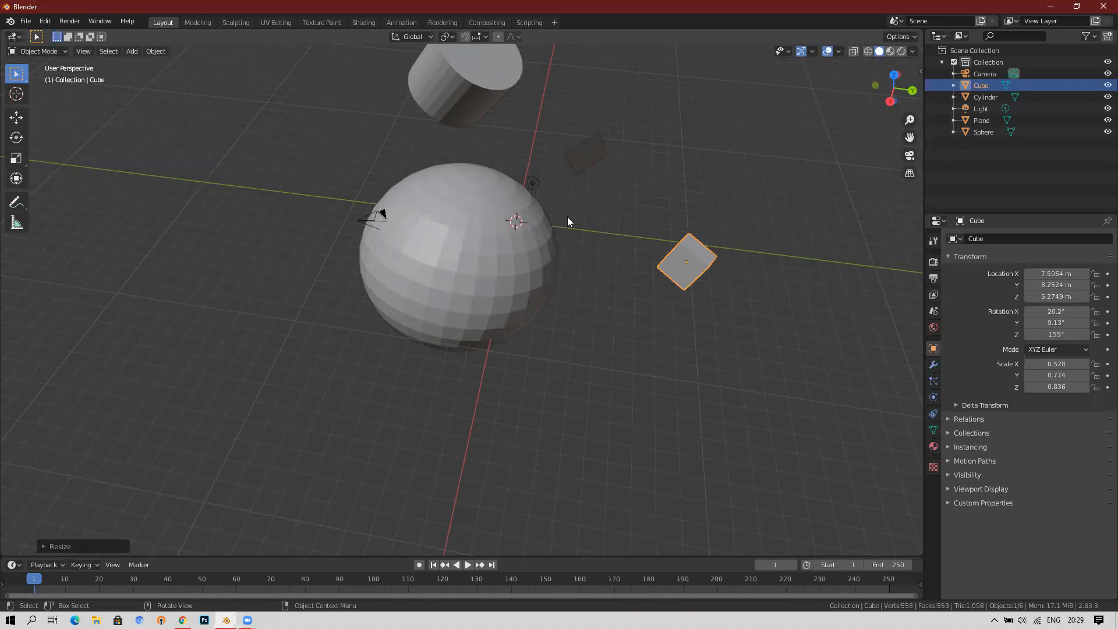
middle_click_drag(601, 298, 603, 244)
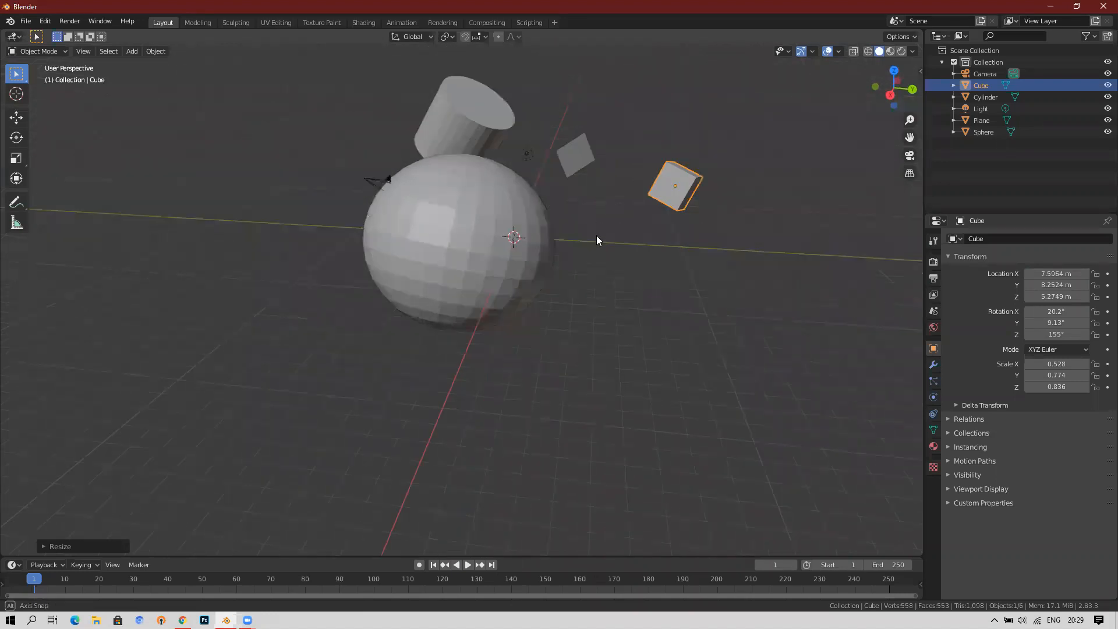
middle_click_drag(617, 287, 682, 244)
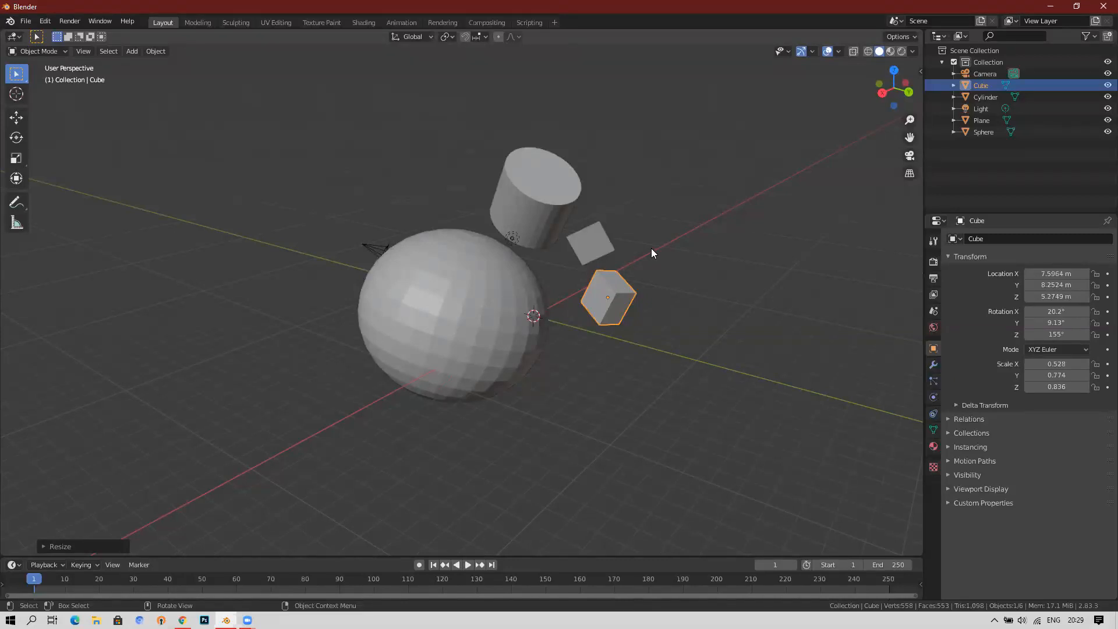
middle_click_drag(382, 192, 464, 193)
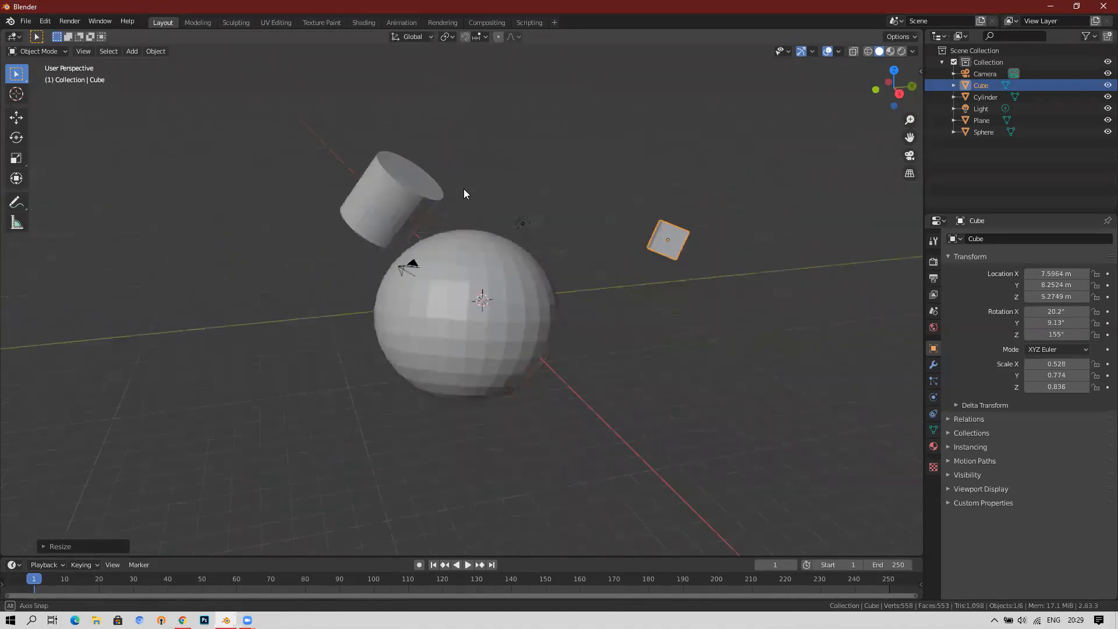
middle_click_drag(379, 227, 366, 228)
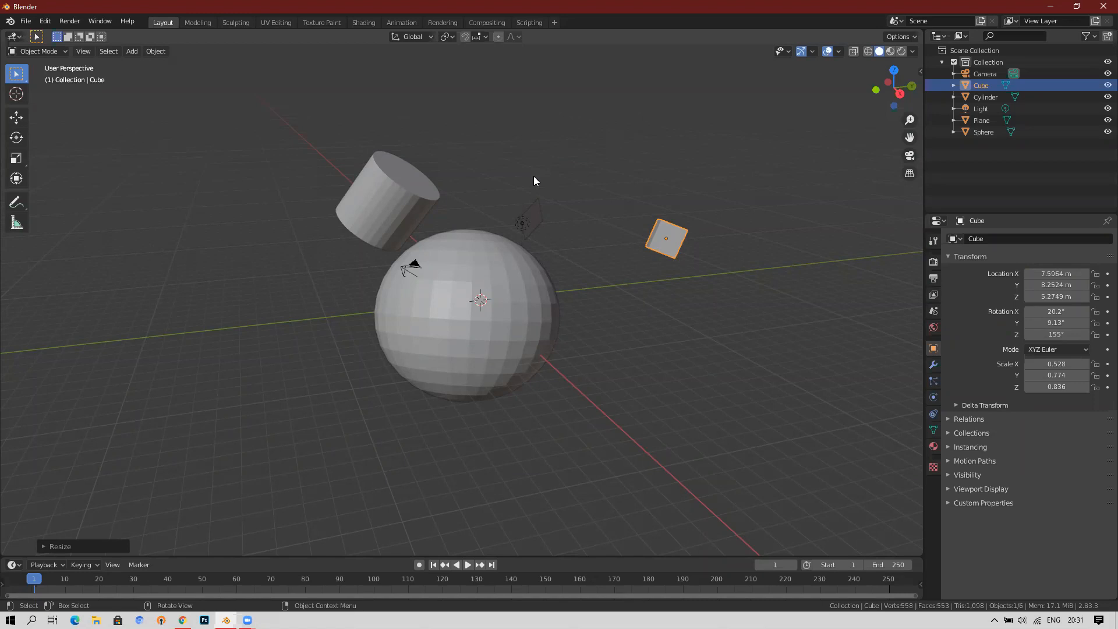
middle_click_drag(623, 285, 540, 134)
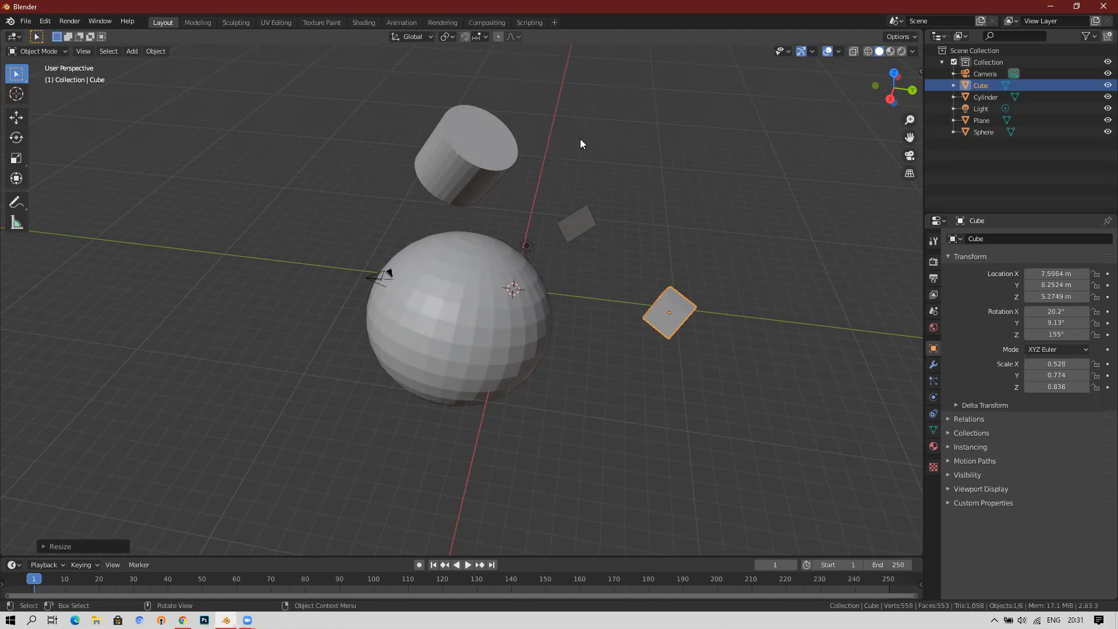
middle_click_drag(602, 137, 530, 125)
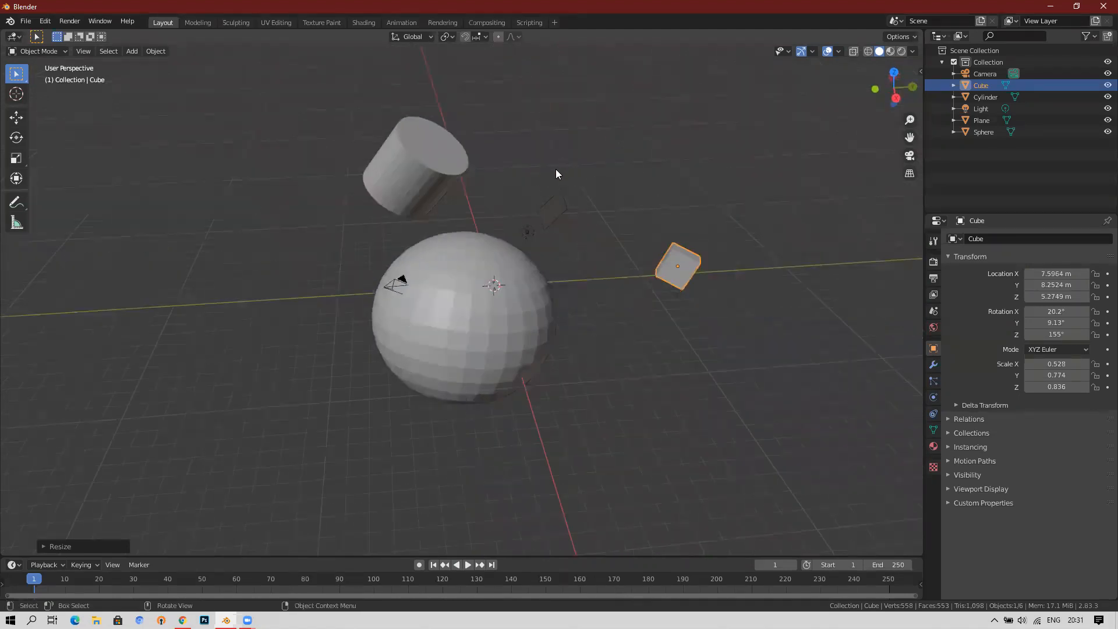
middle_click_drag(556, 169, 523, 154)
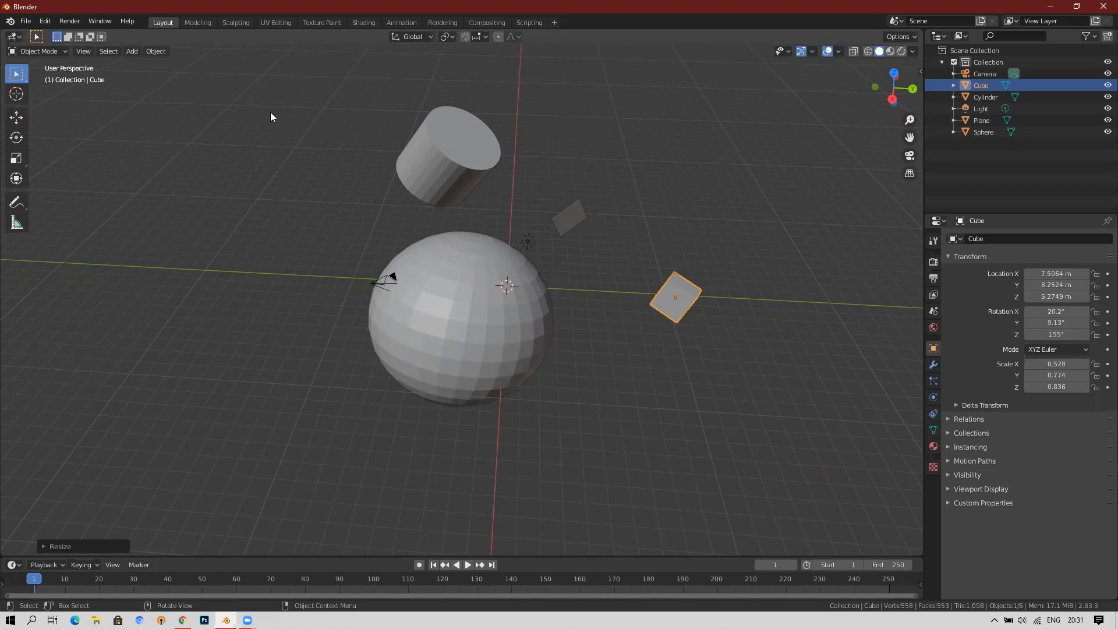
Tour the Modeling, Sculpting, UV Editing, Texture Paint, Shading and Animation workspaces and return to Layout.
left_click(198, 24)
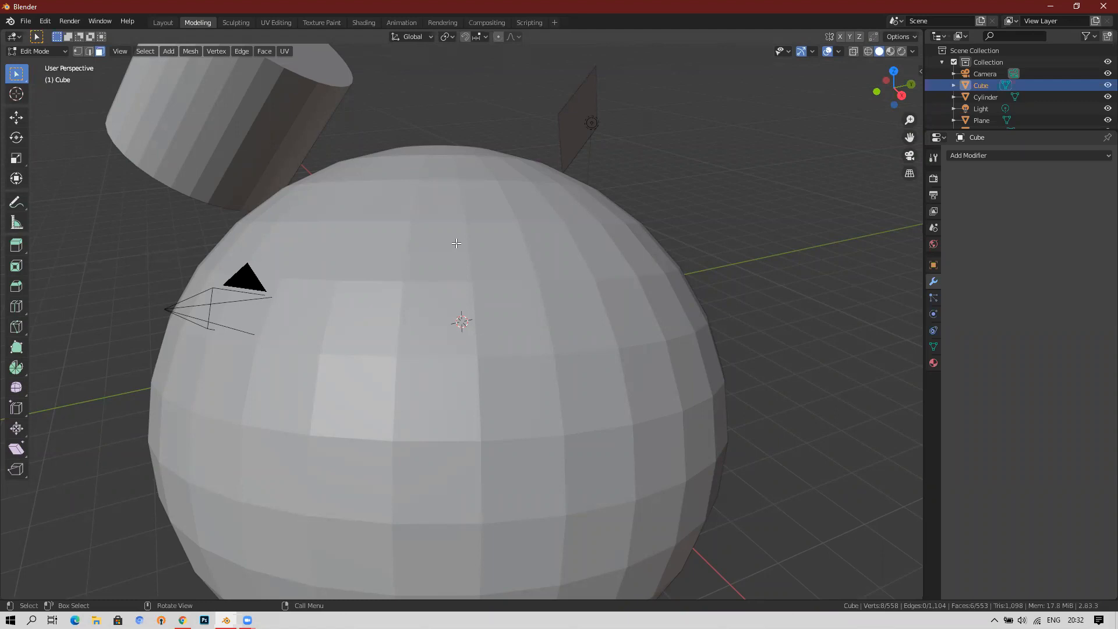
middle_click_drag(456, 243, 26, 242)
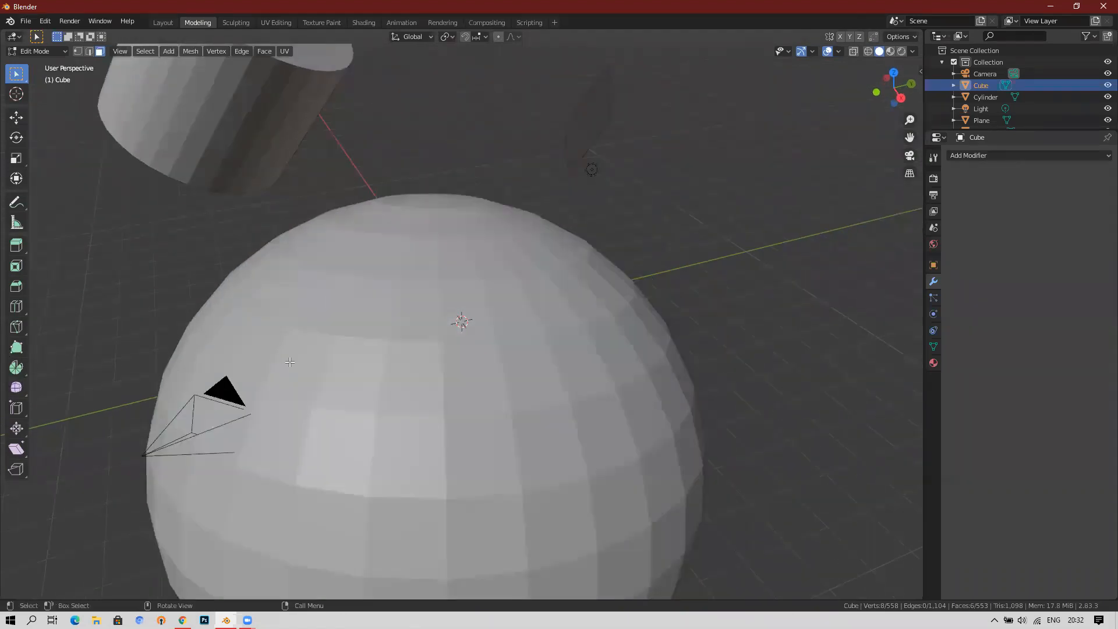
left_click(235, 22)
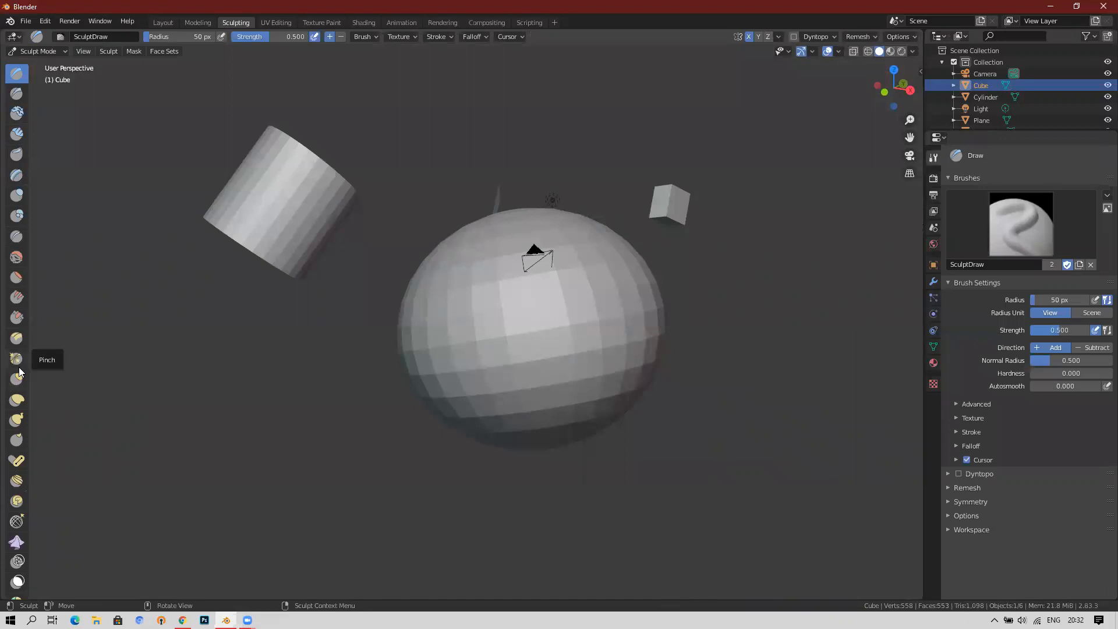
left_click(285, 24)
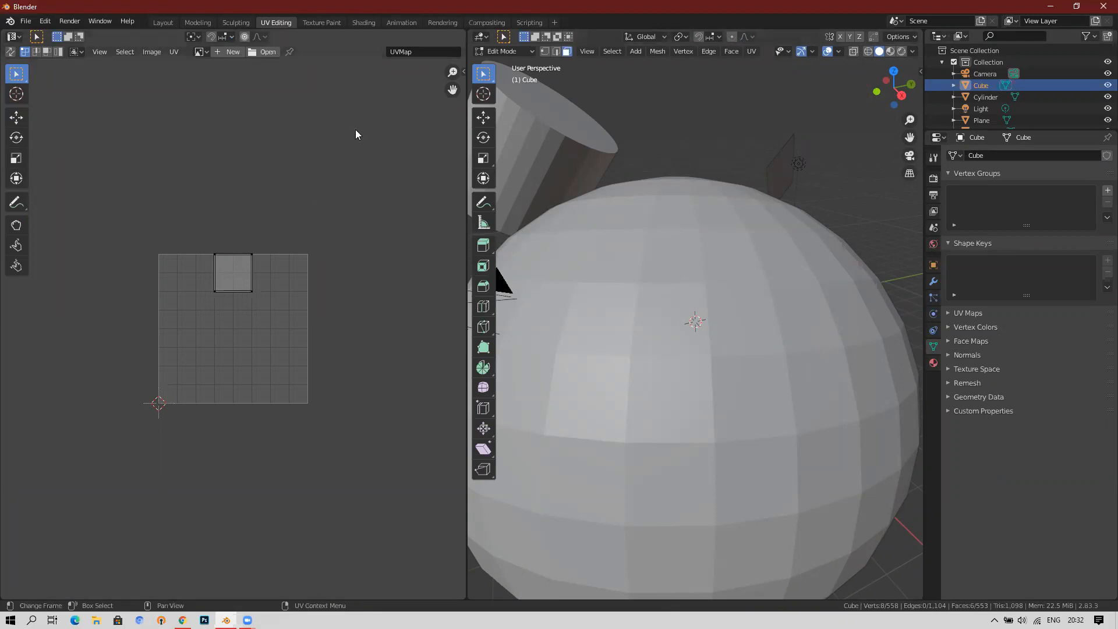
left_click(332, 27)
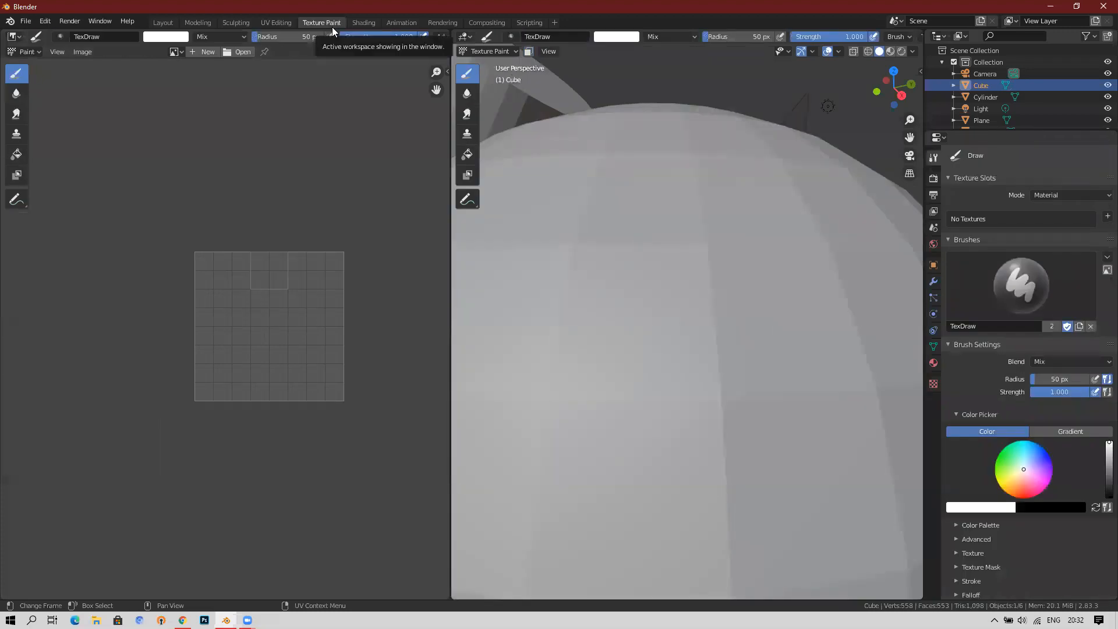
left_click(366, 23)
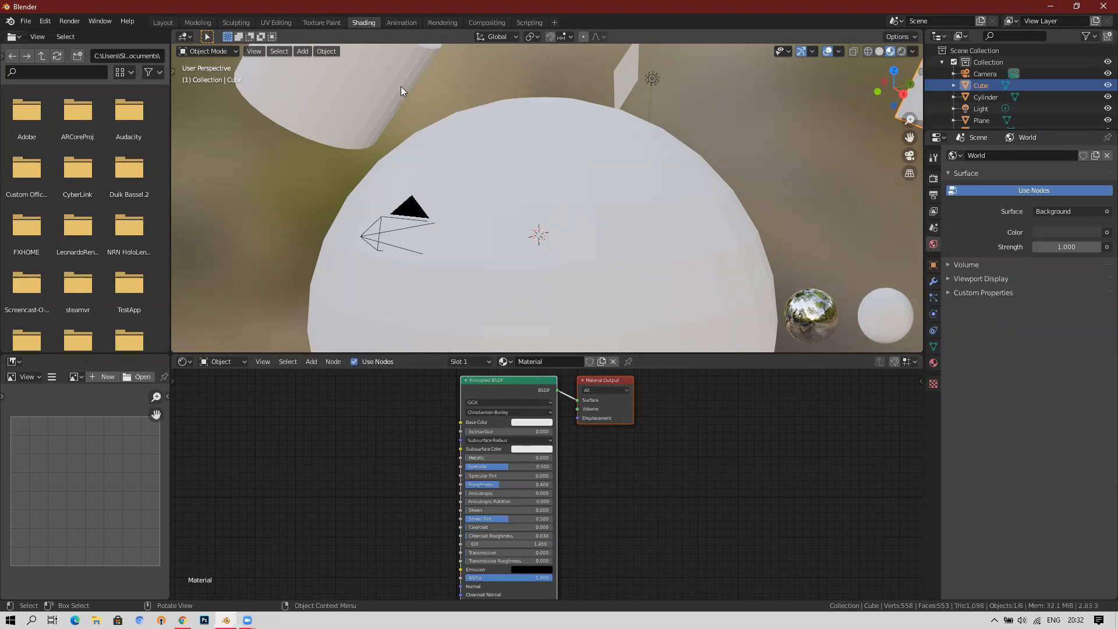
left_click(400, 22)
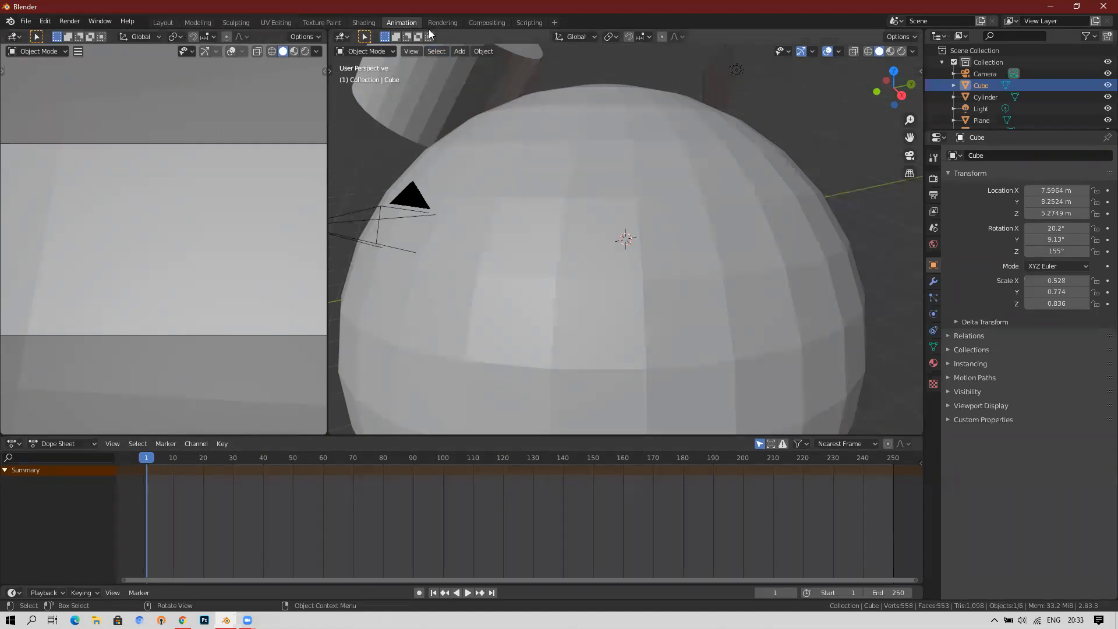
left_click(161, 22)
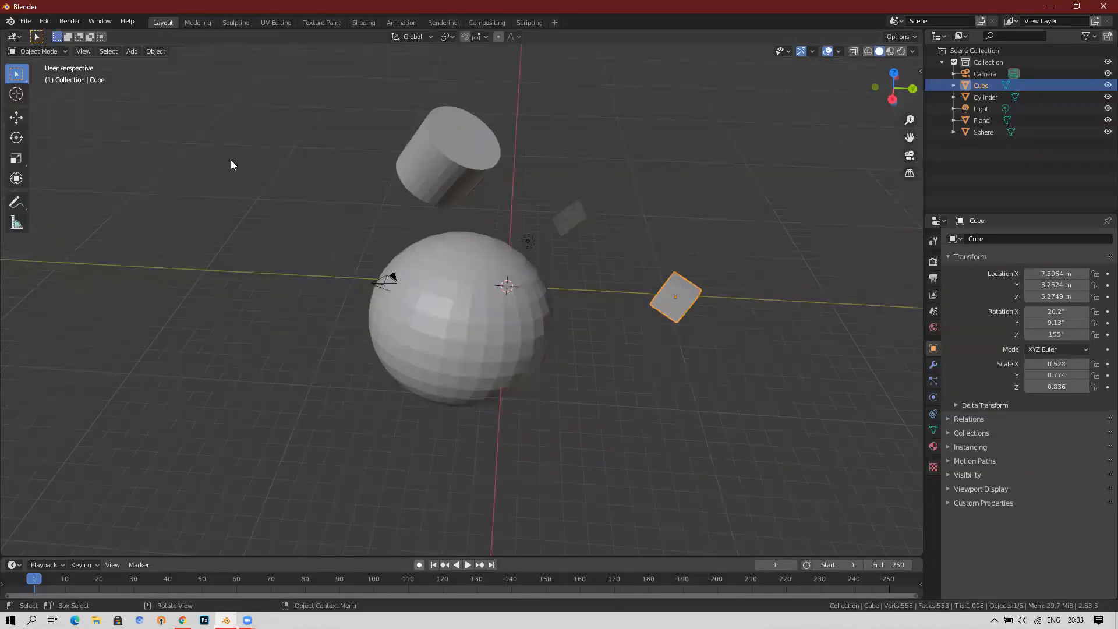
Deselect the cube and enlarge the timeline area moderately by moving its border with the 3D viewport.
left_click(325, 555)
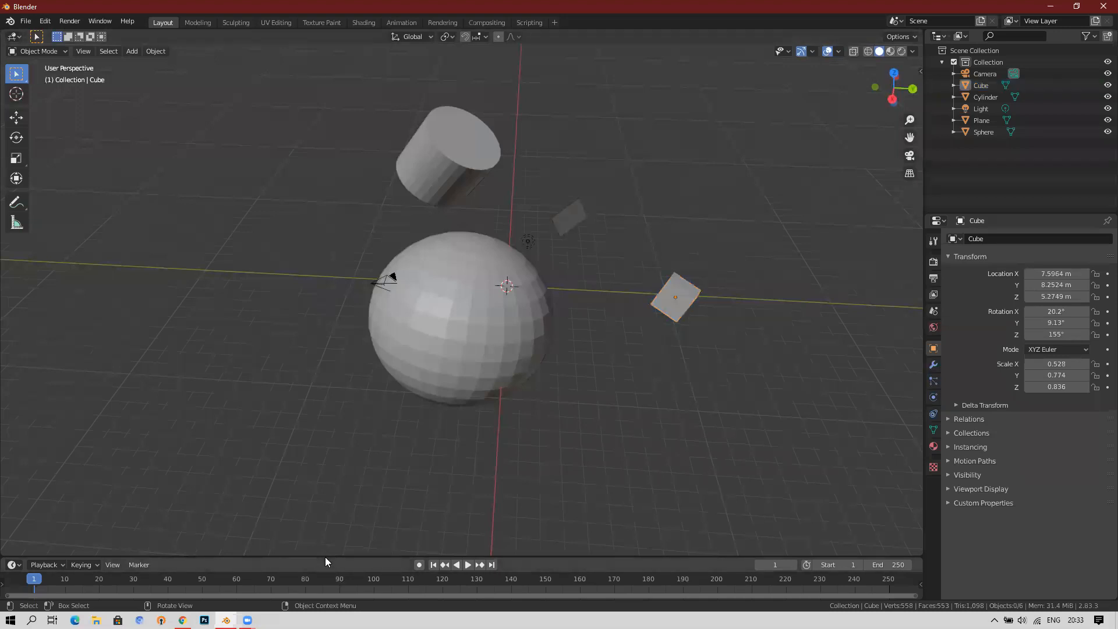
left_click_drag(325, 556, 187, 328)
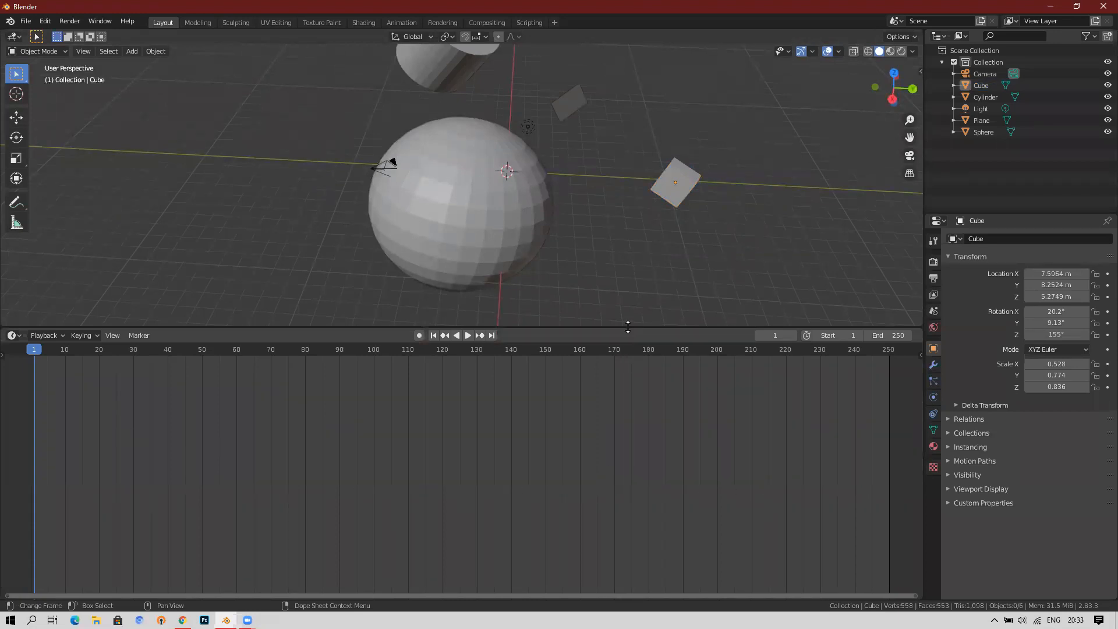
left_click_drag(623, 326, 614, 470)
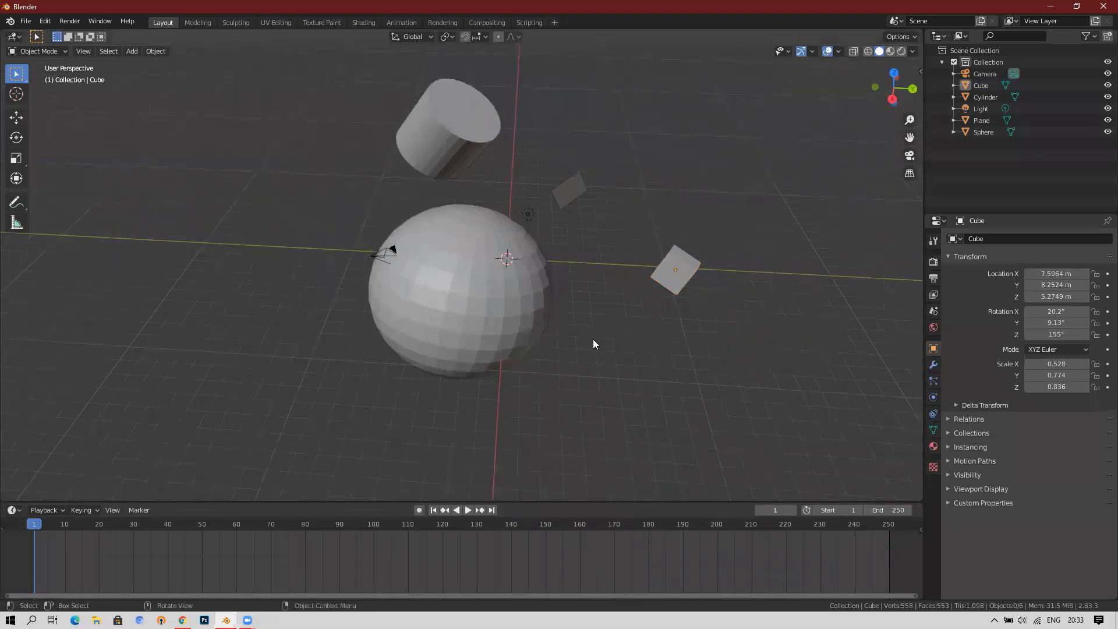
Move the camera to about X 7.74 m, Y -10.87 m, Z 4.93 m and look through it.
left_click(375, 258)
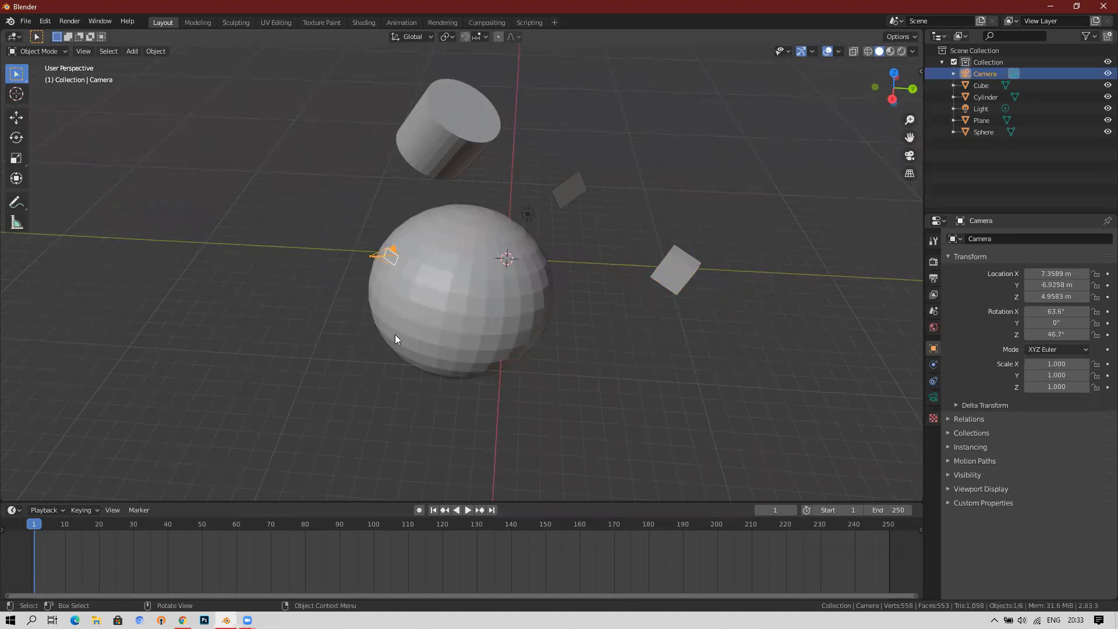
left_click_drag(387, 257, 311, 256)
middle_click_drag(446, 195, 603, 243)
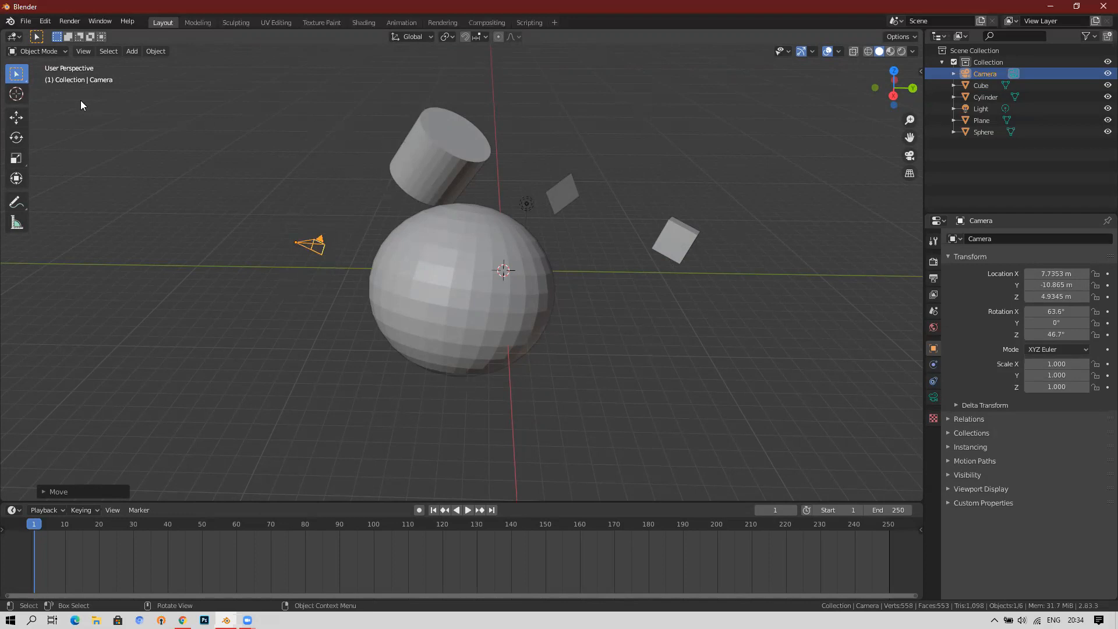
left_click(910, 156)
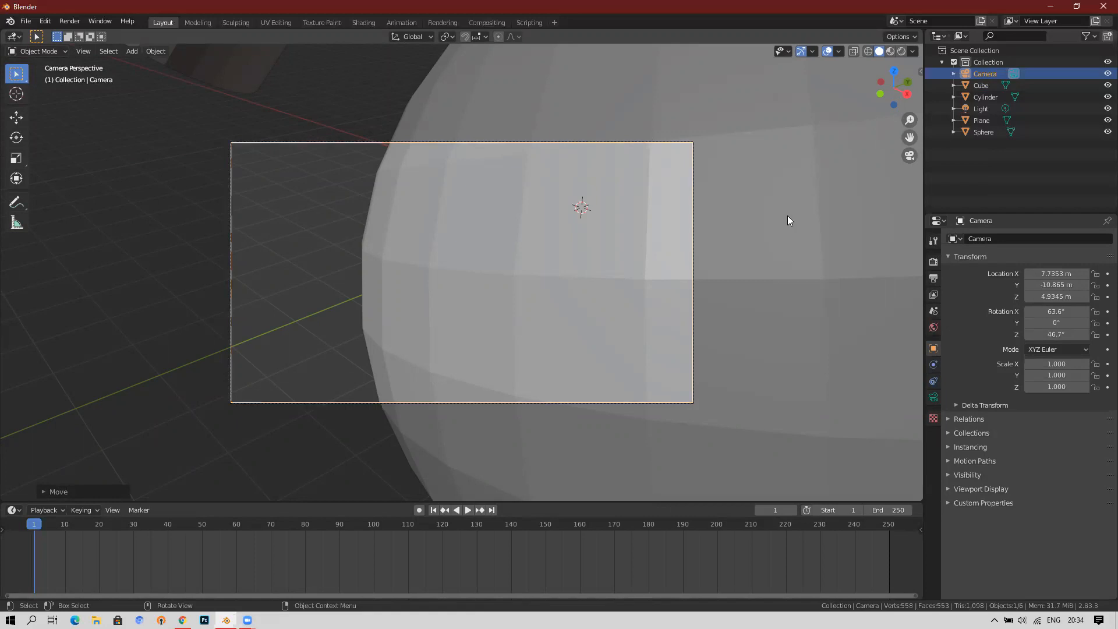
Leave the camera view and reframe the scene so all objects and the camera are visible.
left_click(908, 155)
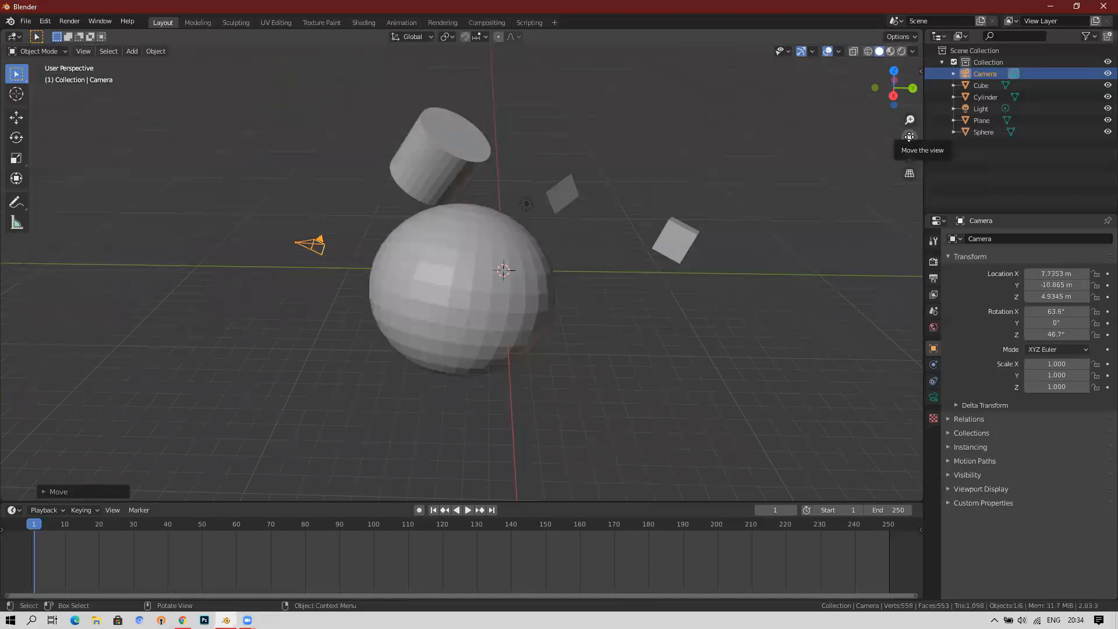
left_click_drag(909, 137, 887, 176)
mouse_move(910, 137)
left_mouse_down()
mouse_move(910, 116)
mouse_move(910, 146)
left_mouse_up()
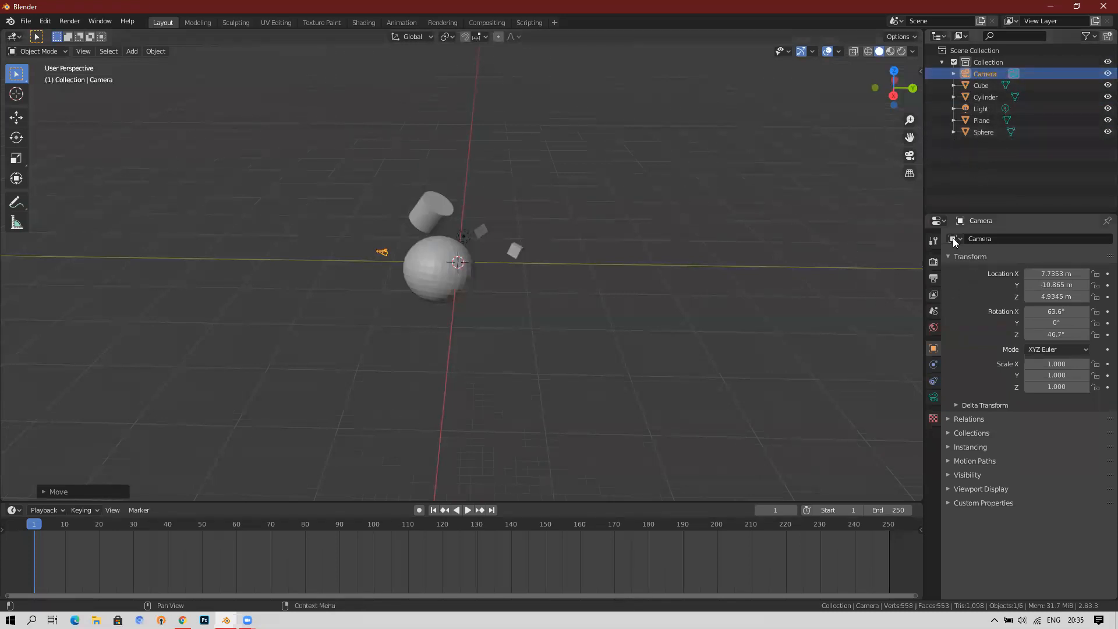
Review the active tool, render, output, view layer and world properties, ending on the render properties.
left_click(934, 243)
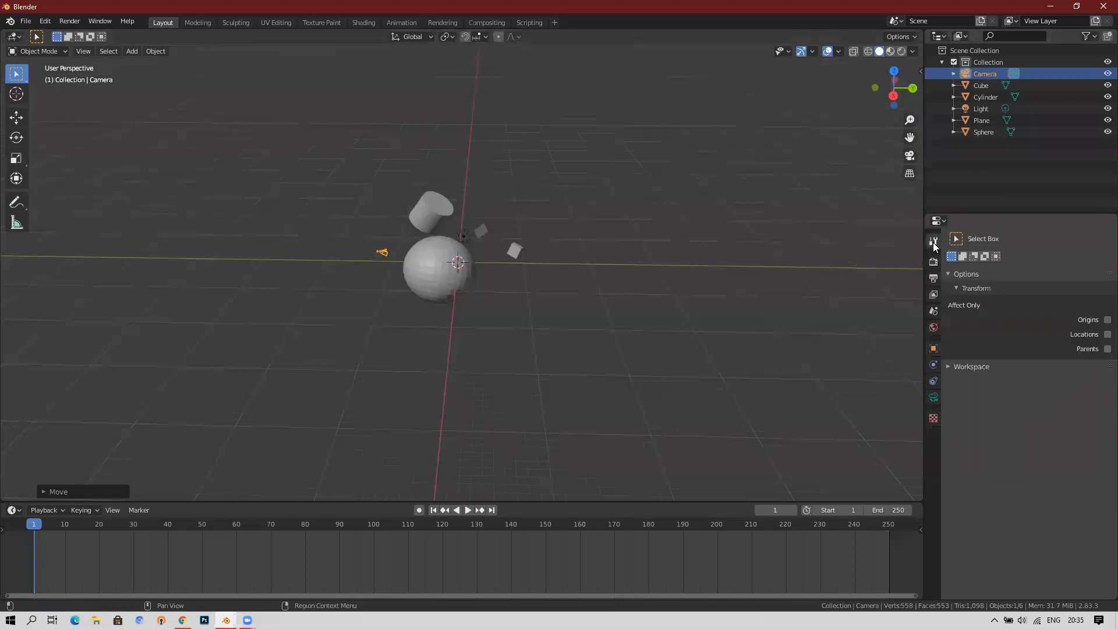
left_click(933, 263)
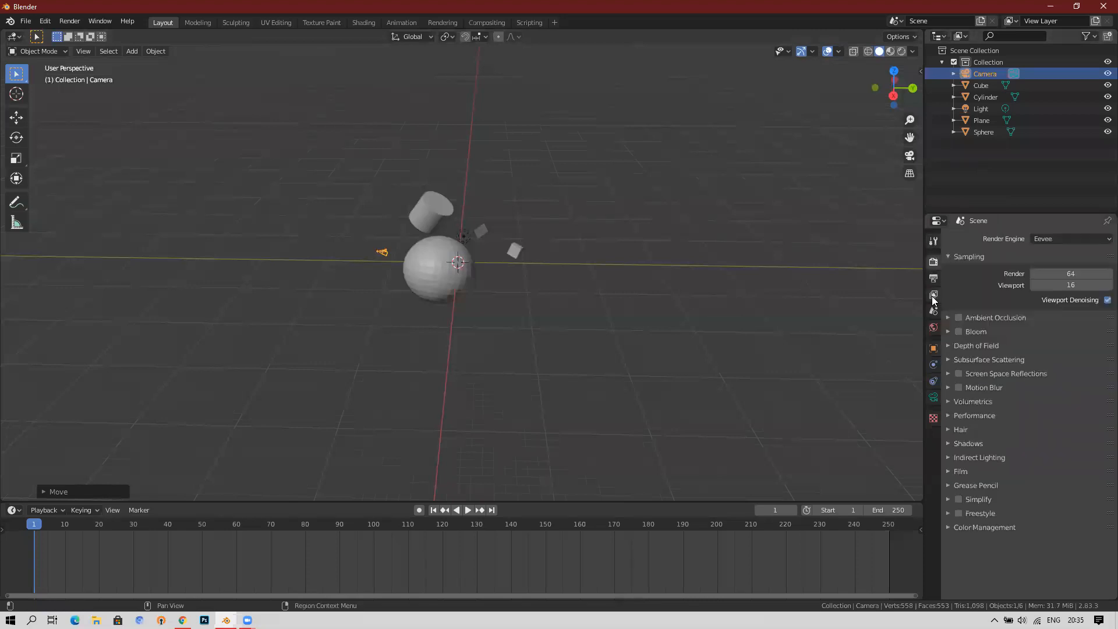
left_click(933, 295)
left_click(933, 279)
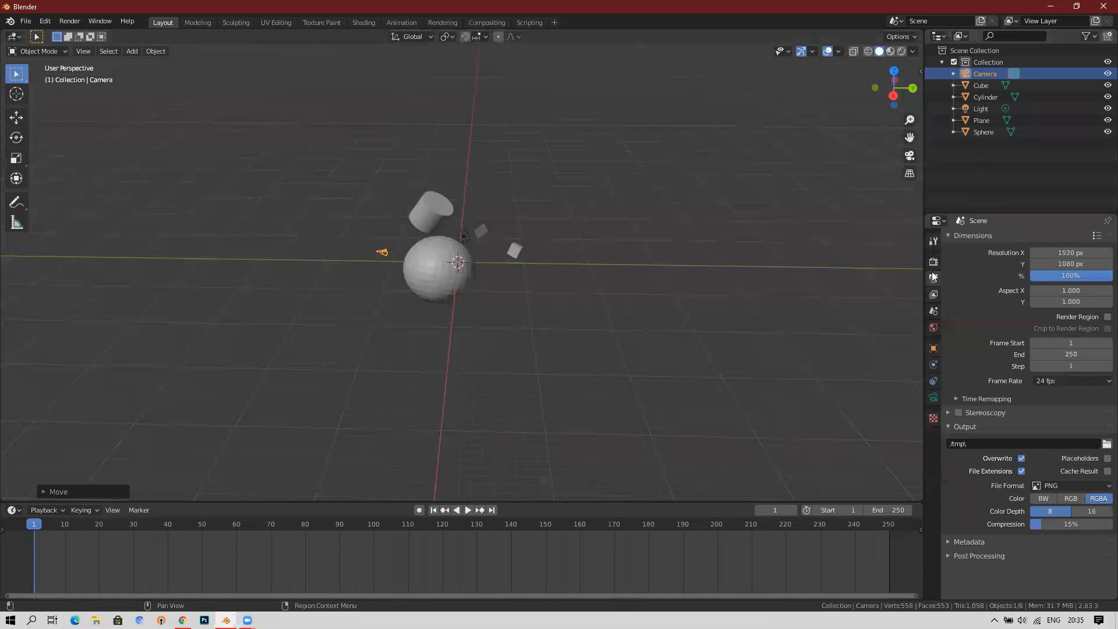
left_click(935, 263)
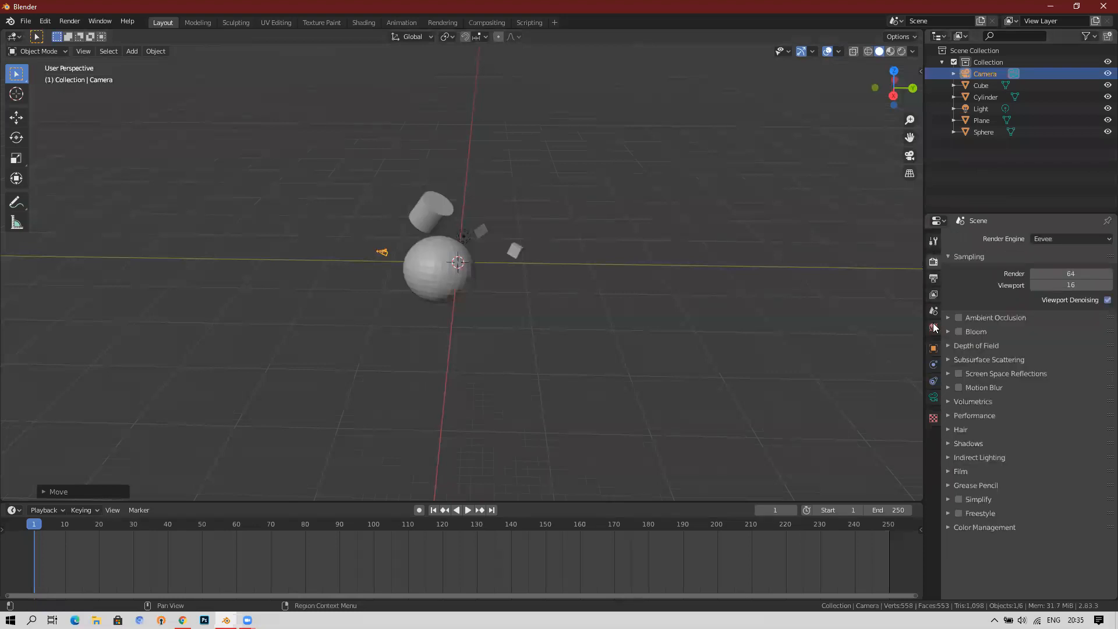
left_click(933, 329)
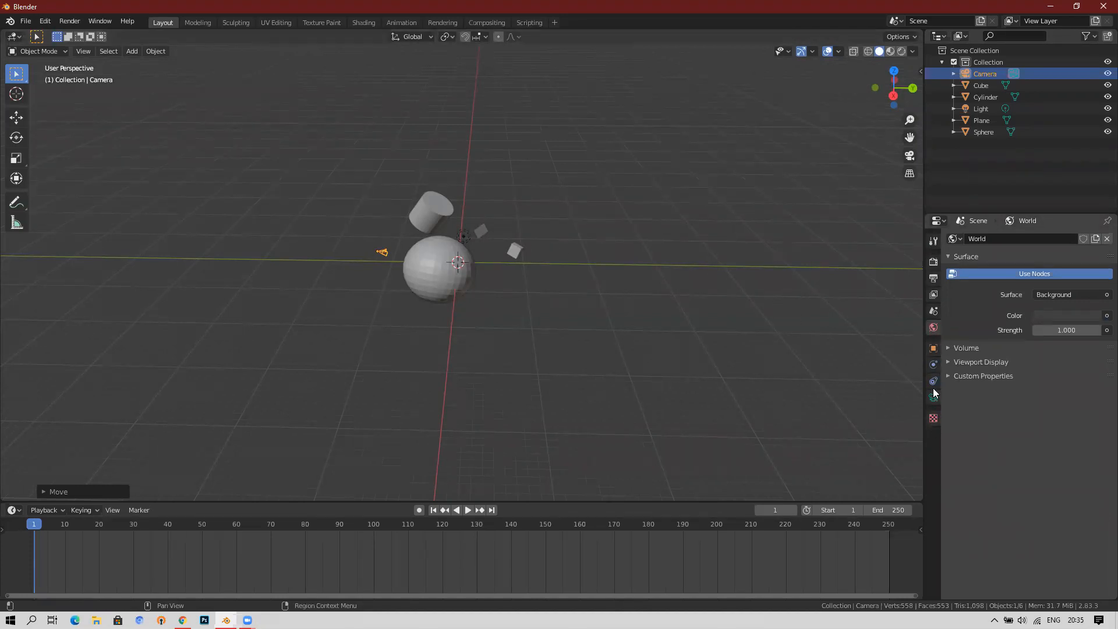
left_click(935, 244)
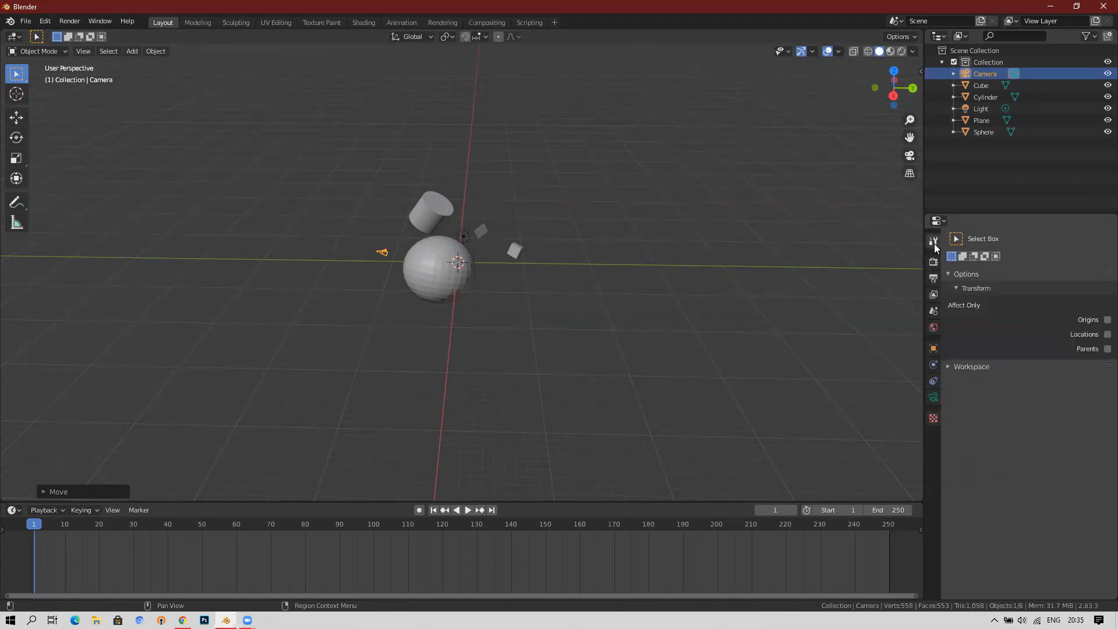
left_click(933, 262)
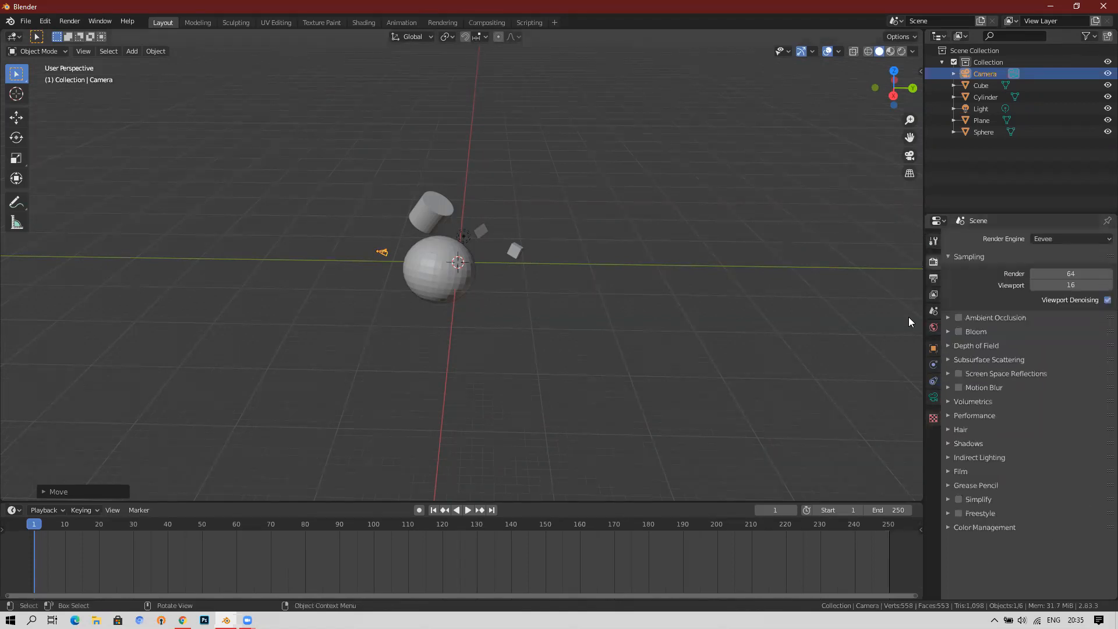